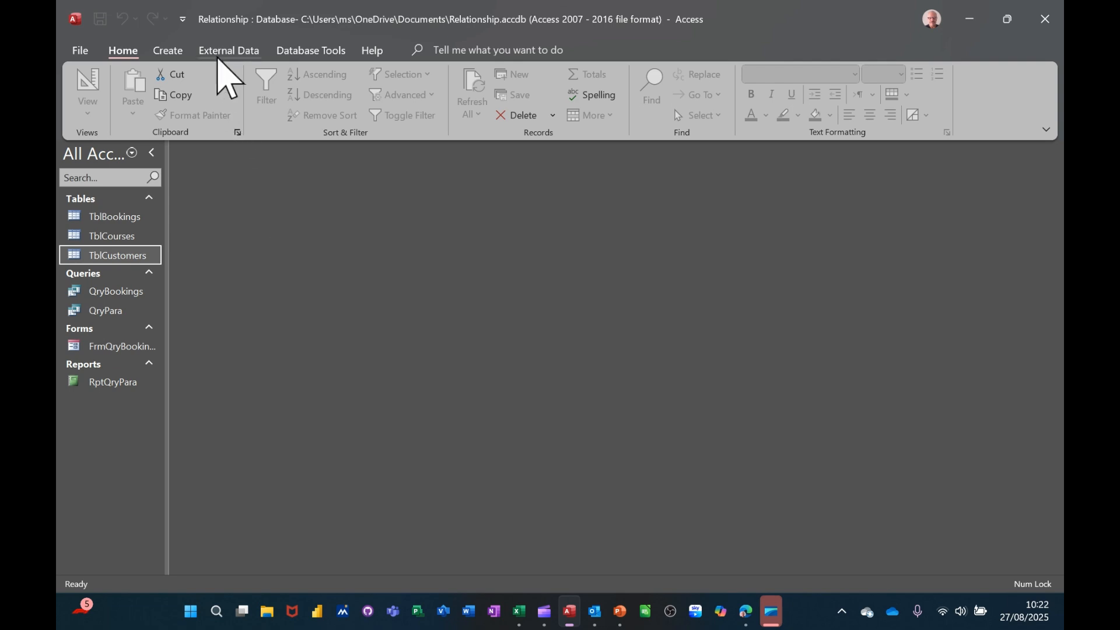
Review the relationships between TblCustomers, TblBookings and TblCourses, and close the relationships diagram.
{"action": "left_click", "coordinate": [292, 51]}
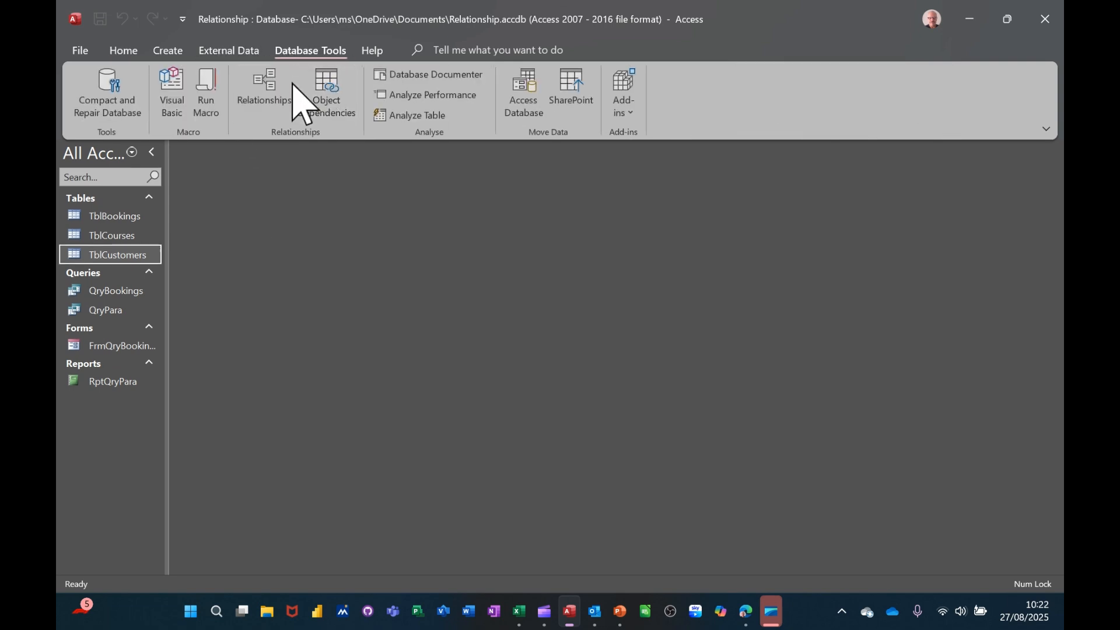
{"action": "left_click", "coordinate": [266, 90]}
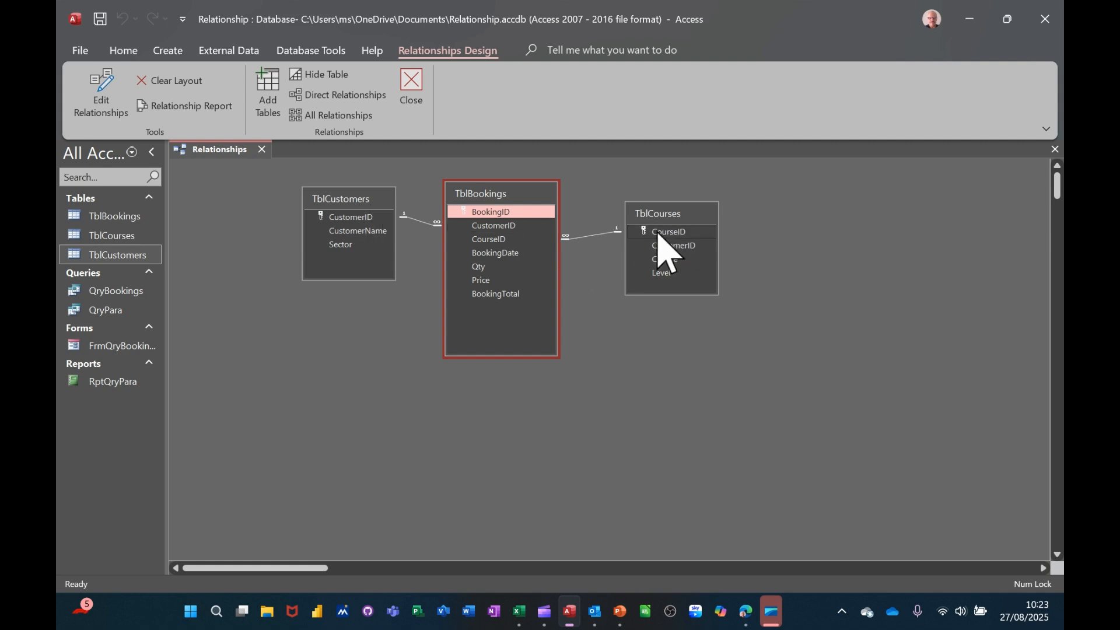
{"action": "left_click", "coordinate": [415, 93]}
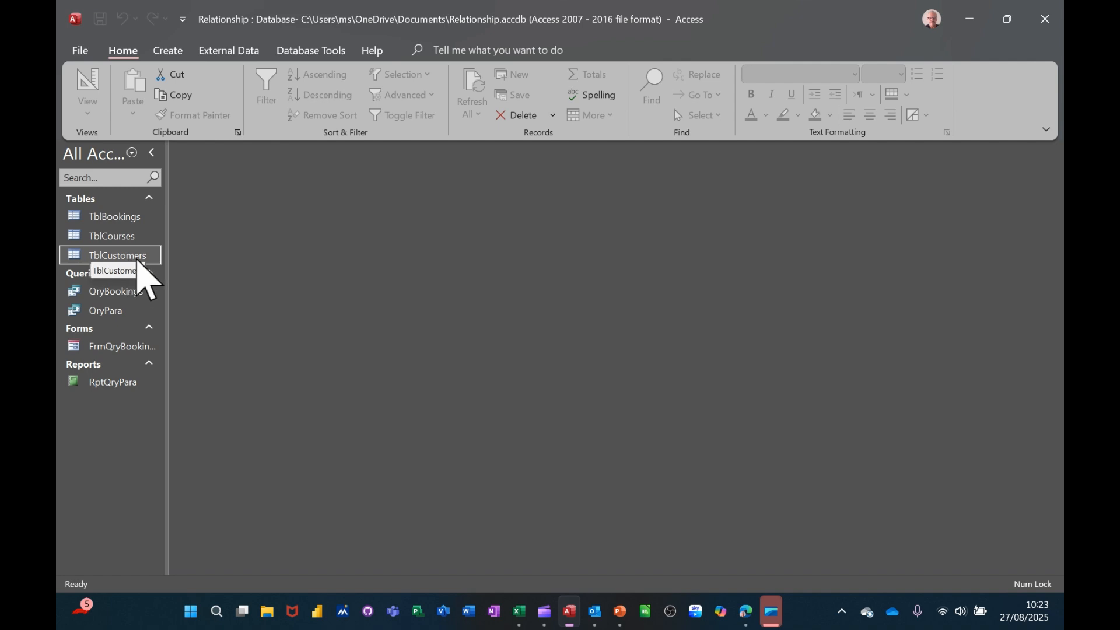
Create an automatic form based on the TblCustomers table and switch it to Form View.
{"action": "left_click", "coordinate": [168, 51]}
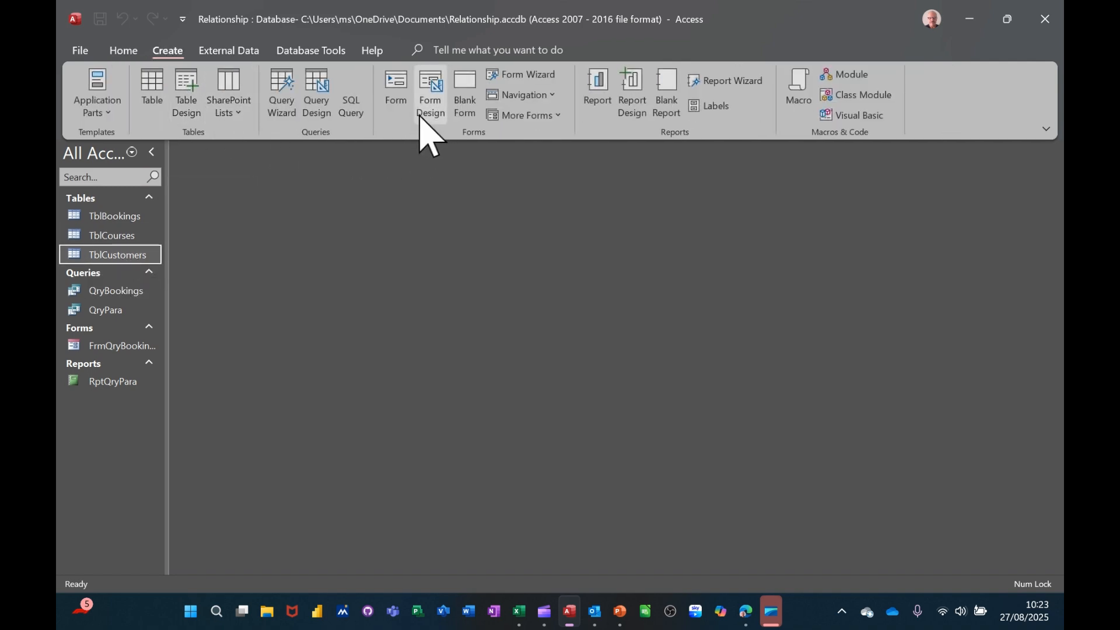
{"action": "left_click", "coordinate": [398, 82]}
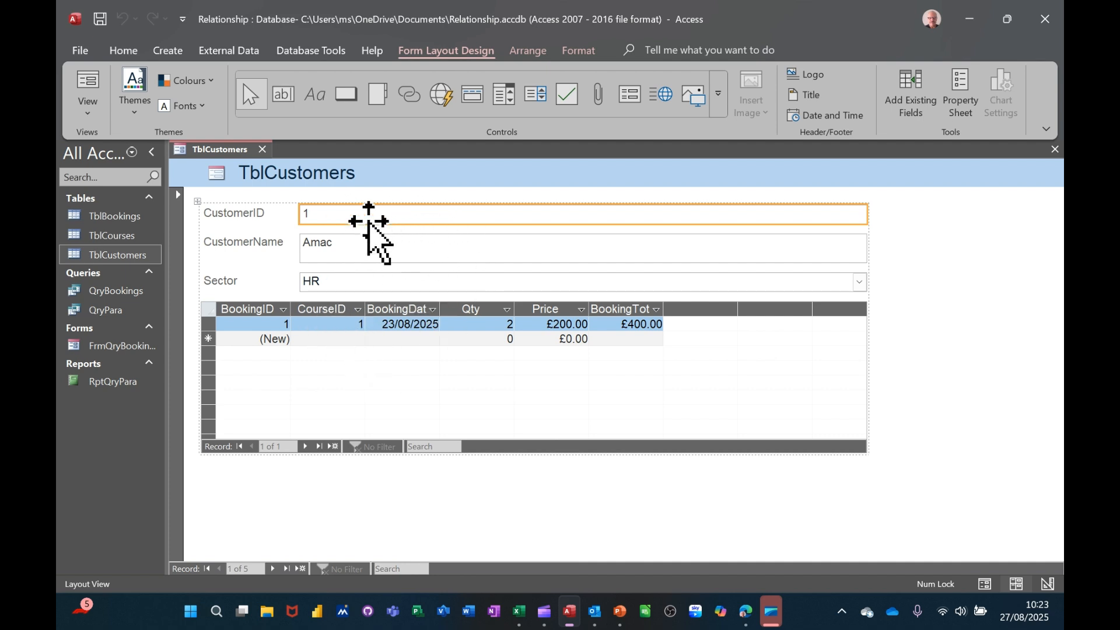
{"action": "left_click", "coordinate": [89, 90]}
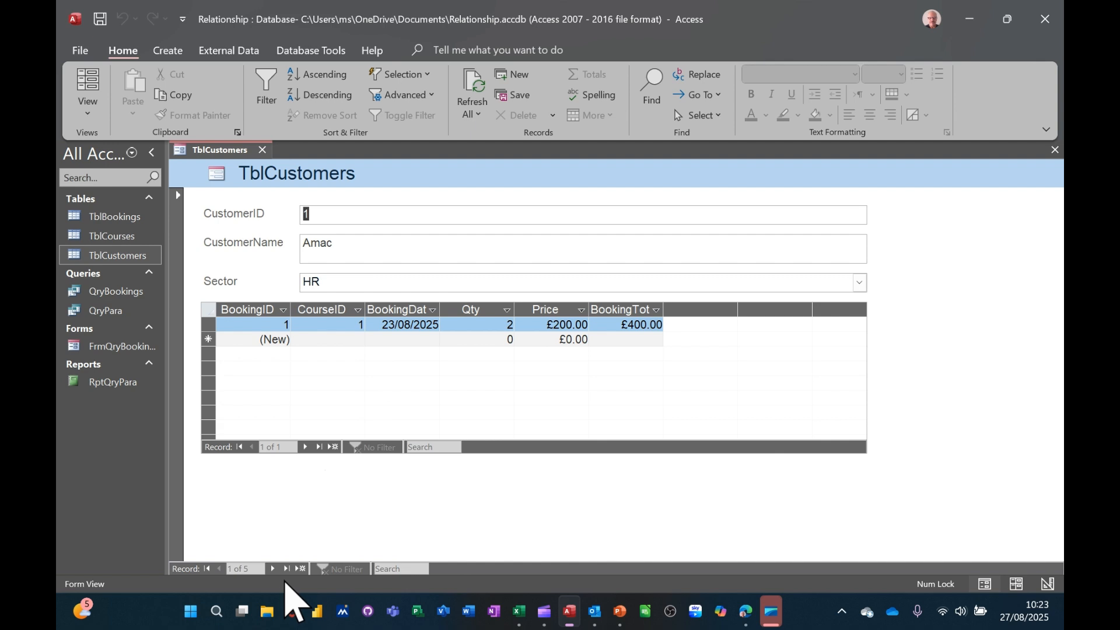
Browse the customer records and their bookings in the form, from the last and blank new record back to the first.
{"action": "left_click", "coordinate": [287, 568]}
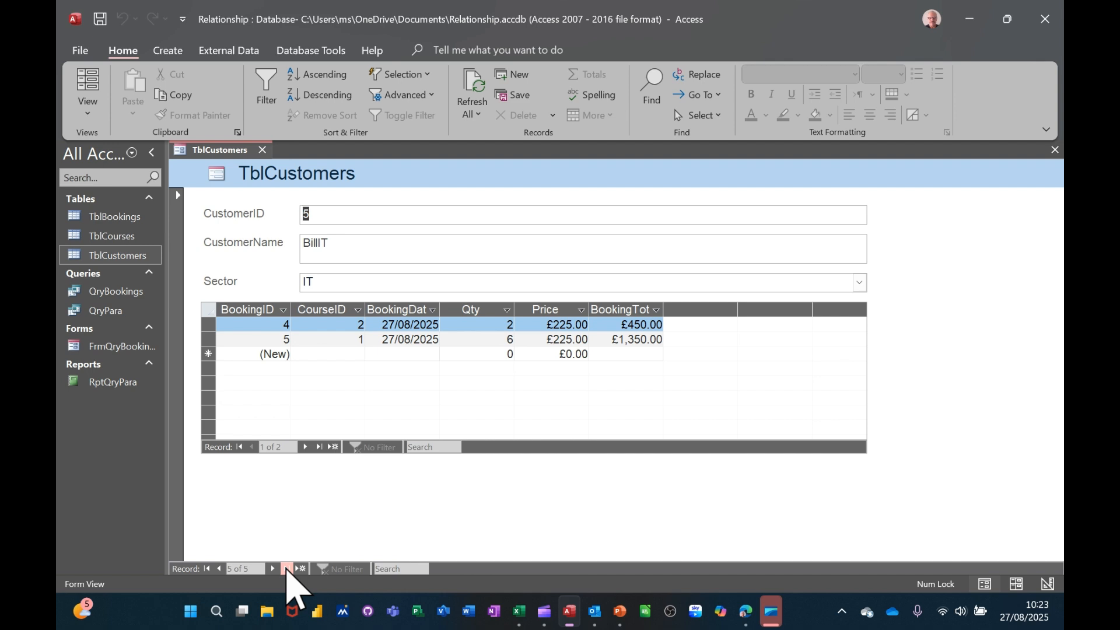
{"action": "left_click", "coordinate": [274, 569]}
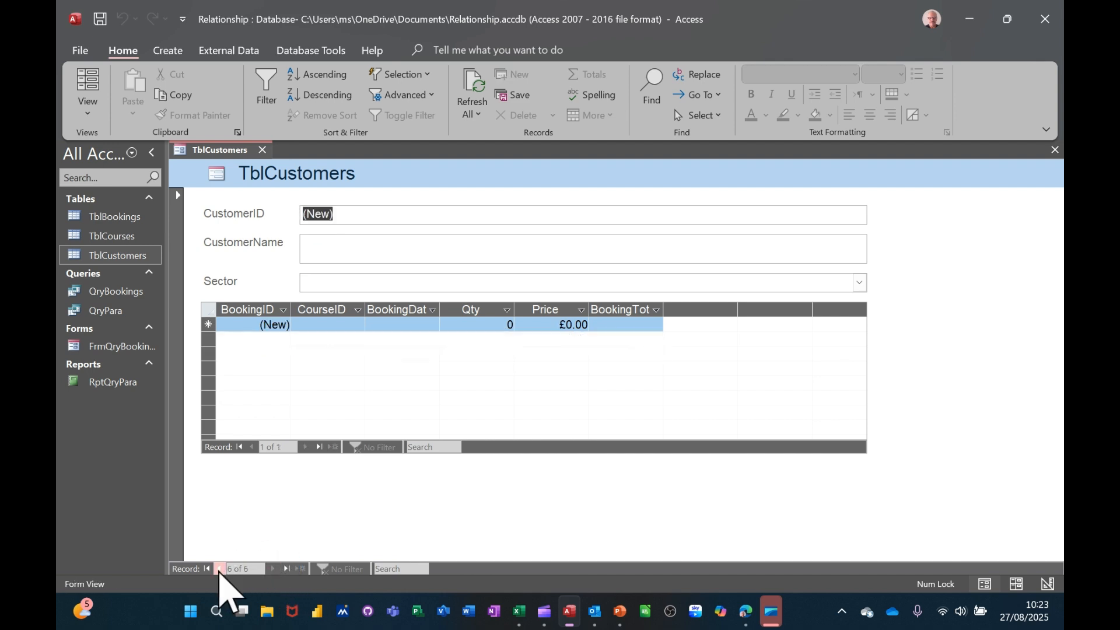
{"action": "left_click", "coordinate": [219, 569]}
{"action": "left_click", "coordinate": [218, 568]}
{"action": "left_click", "coordinate": [219, 569]}
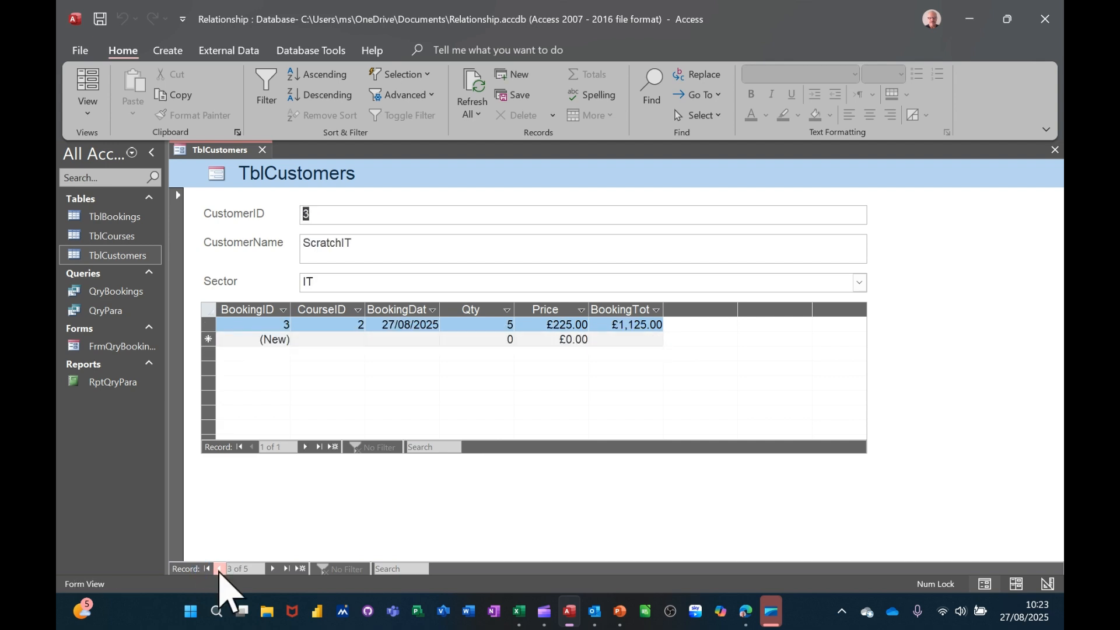
{"action": "left_click", "coordinate": [219, 569]}
{"action": "left_click", "coordinate": [219, 569]}
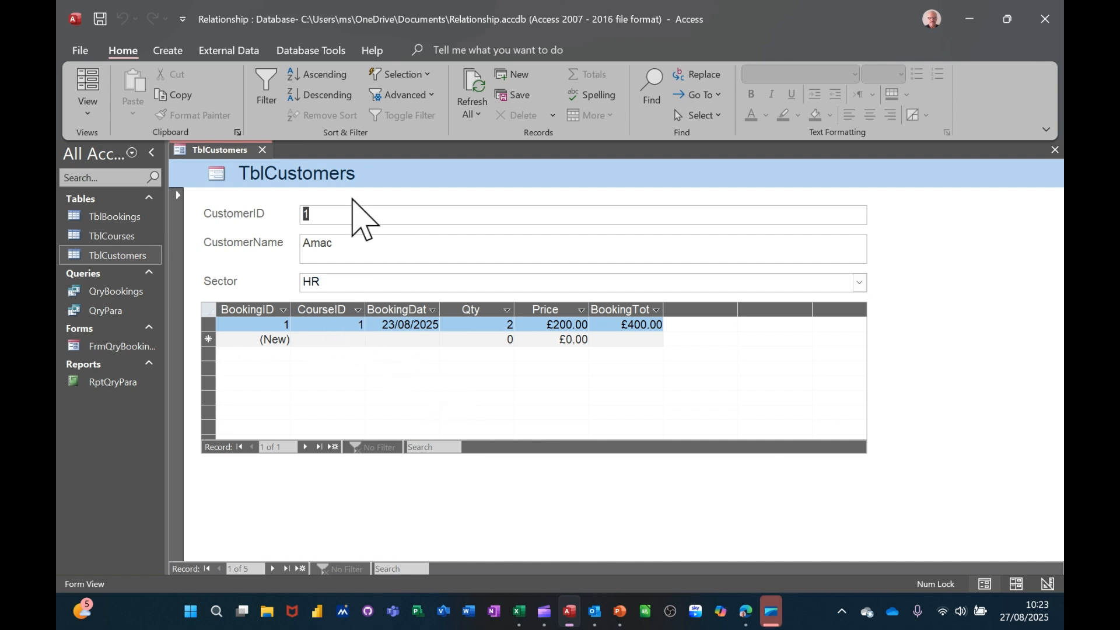
Add a booking for CustomerID 1 in the subform with CourseID 1, date 27/08/2025, quantity 3 and price 200.
{"action": "left_click", "coordinate": [332, 339]}
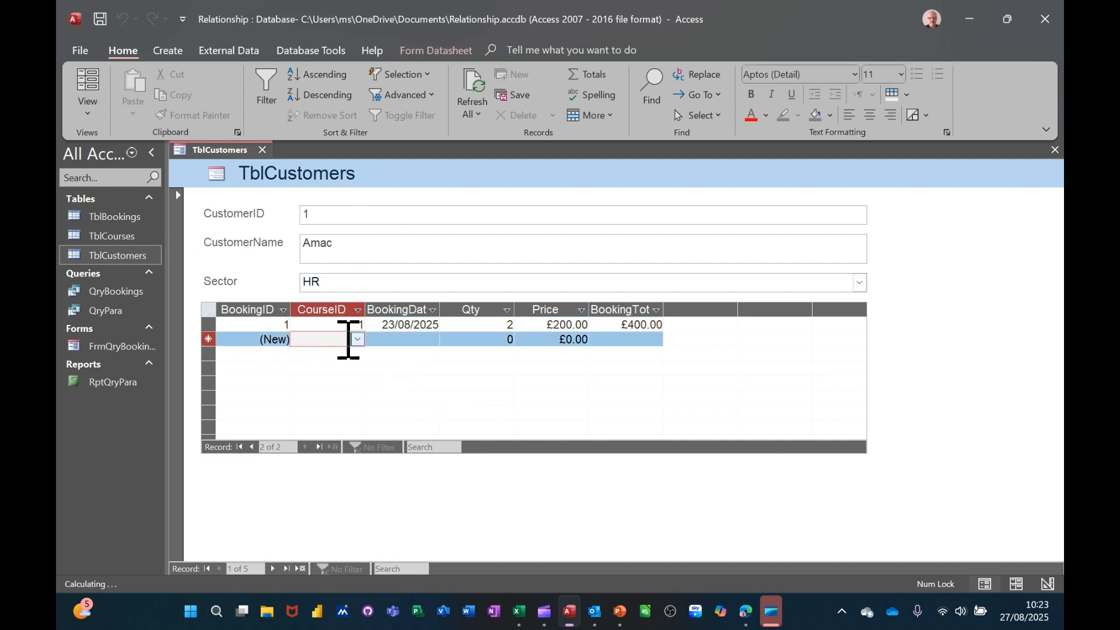
{"action": "left_click", "coordinate": [358, 339]}
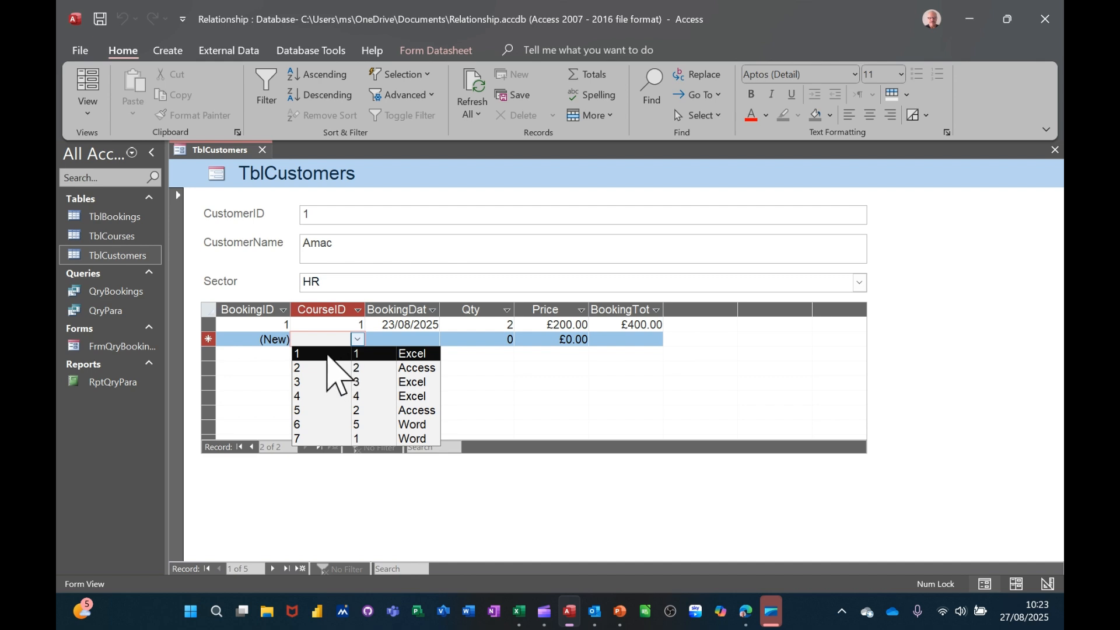
{"action": "left_click", "coordinate": [342, 354]}
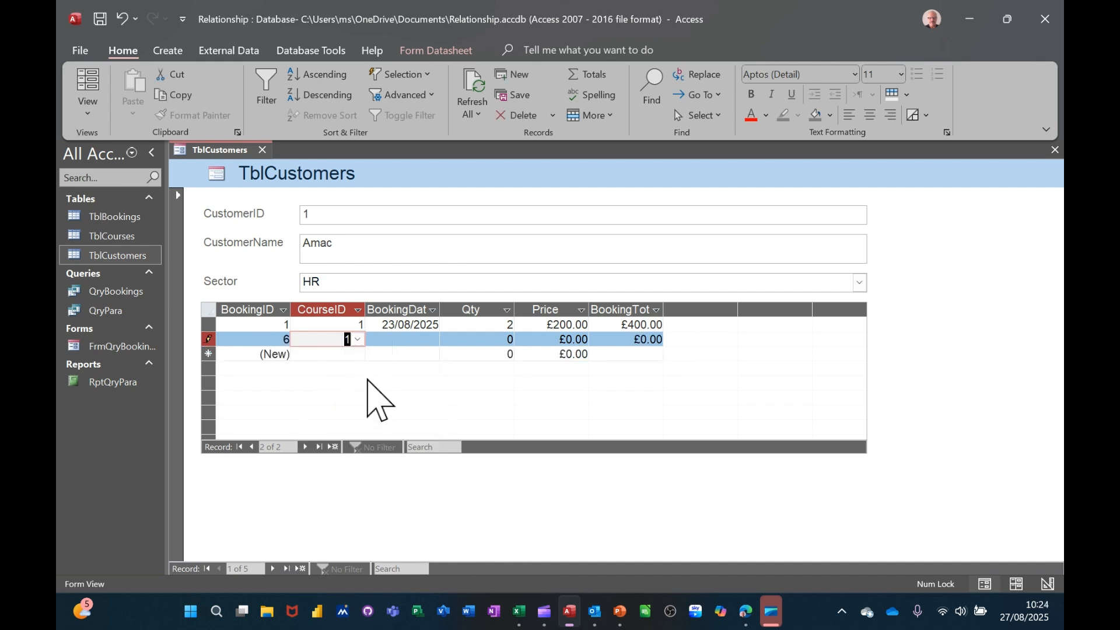
{"action": "key", "text": "Tab"}
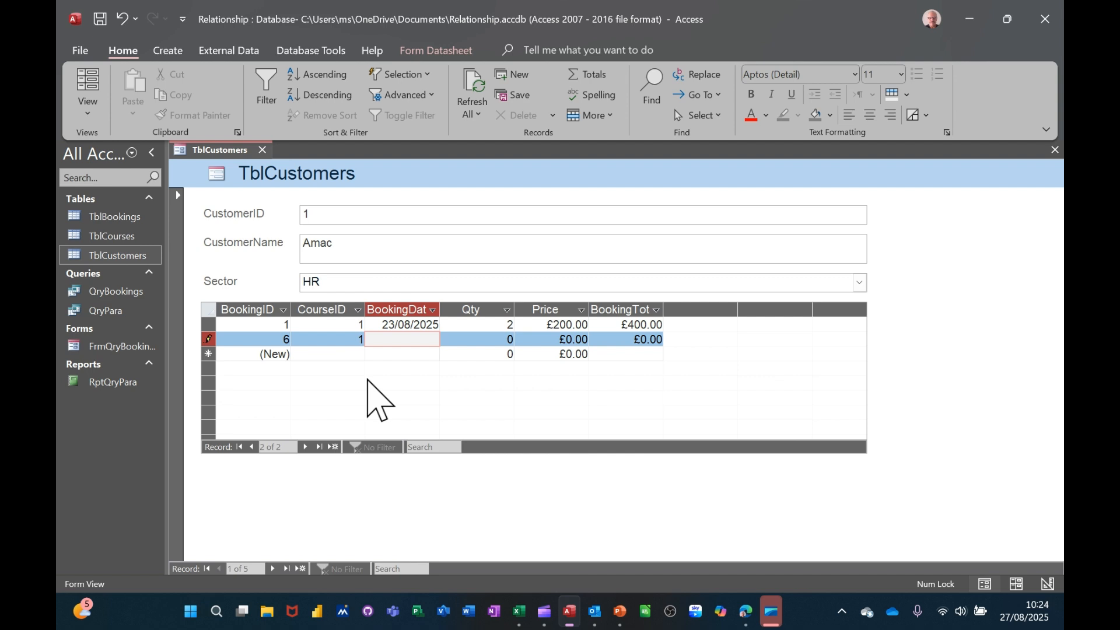
{"action": "left_click", "coordinate": [500, 340]}
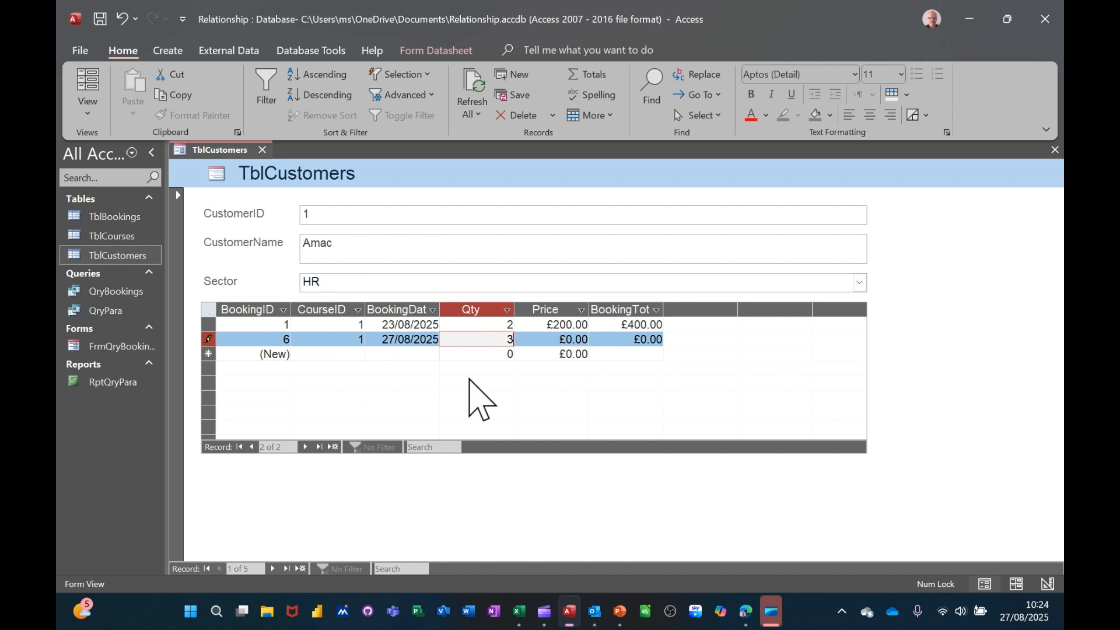
{"action": "key", "text": "Tab"}
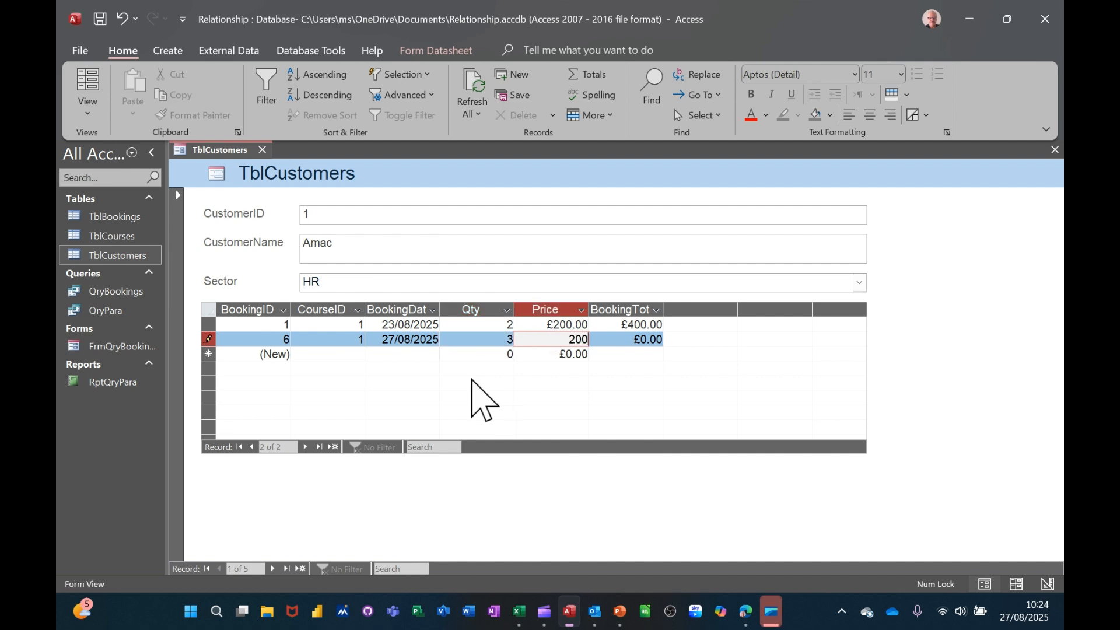
{"action": "key", "text": "Tab"}
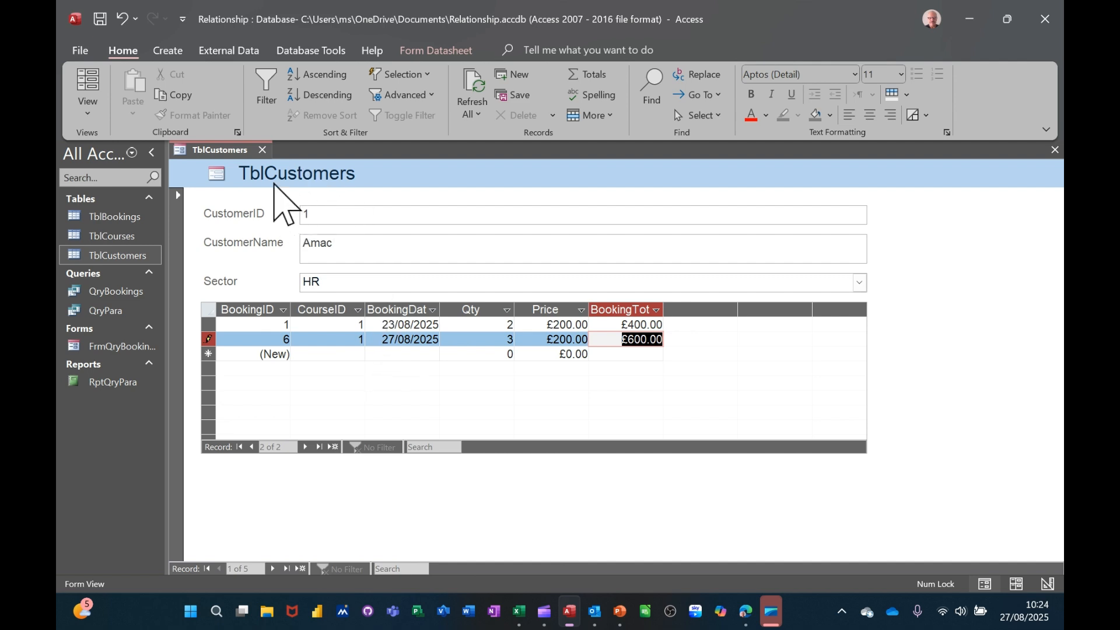
Close the new customer form and save it as FrmTblCustomers.
{"action": "left_click", "coordinate": [263, 150]}
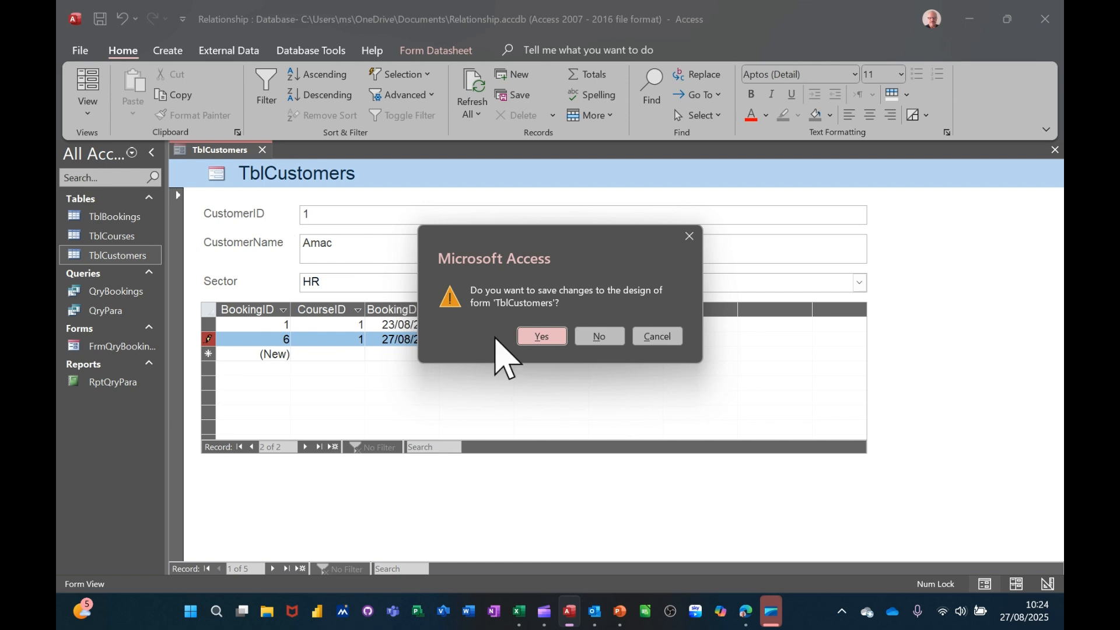
{"action": "left_click", "coordinate": [536, 337]}
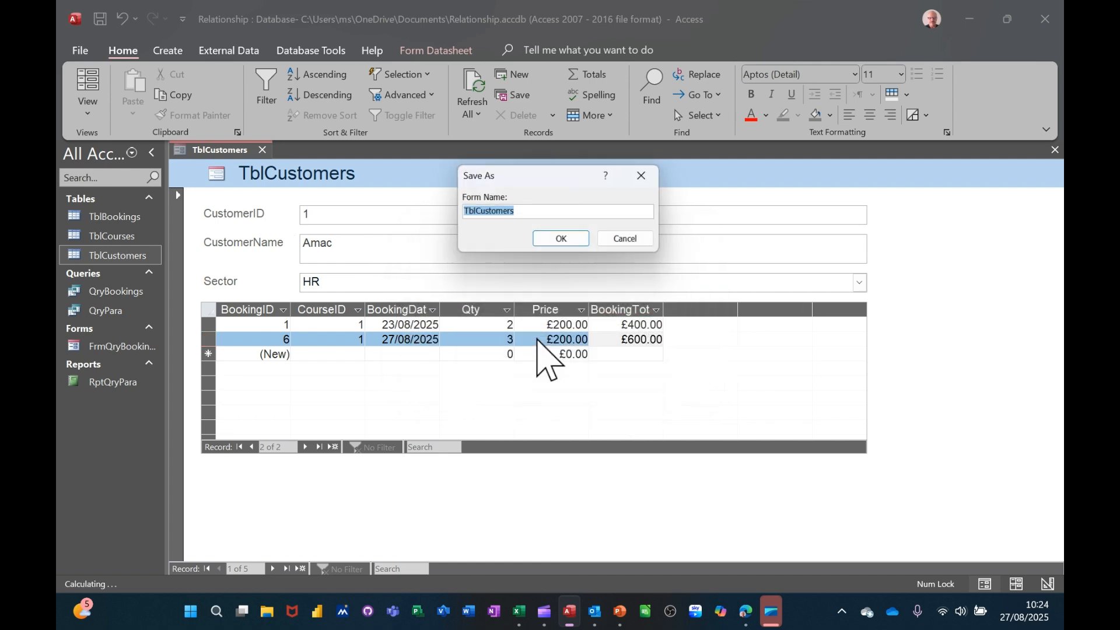
{"action": "left_click", "coordinate": [467, 214]}
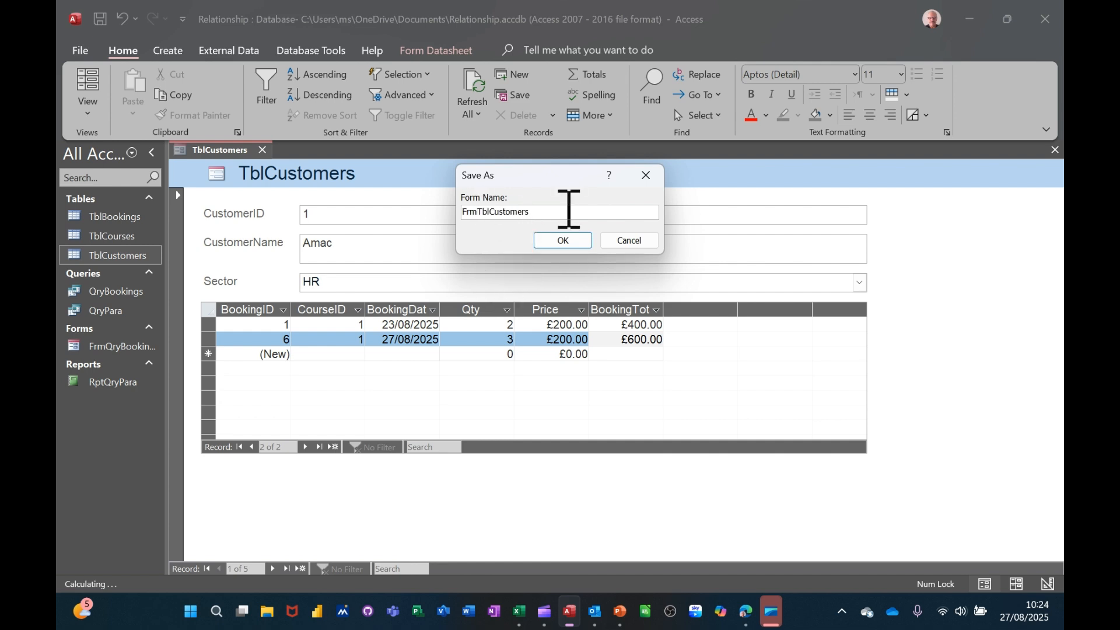
{"action": "left_click", "coordinate": [561, 244]}
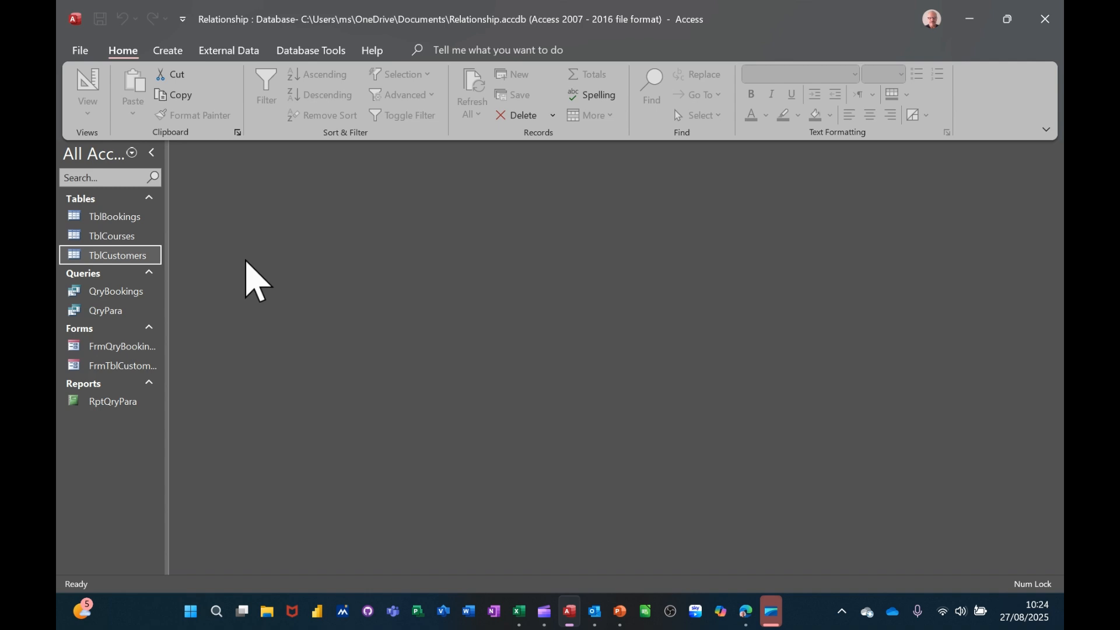
Reopen FrmTblCustomers and, in Layout View, narrow the fields and subform to just past the BookingTotal column, returning to Form View.
{"action": "double_click", "coordinate": [107, 368]}
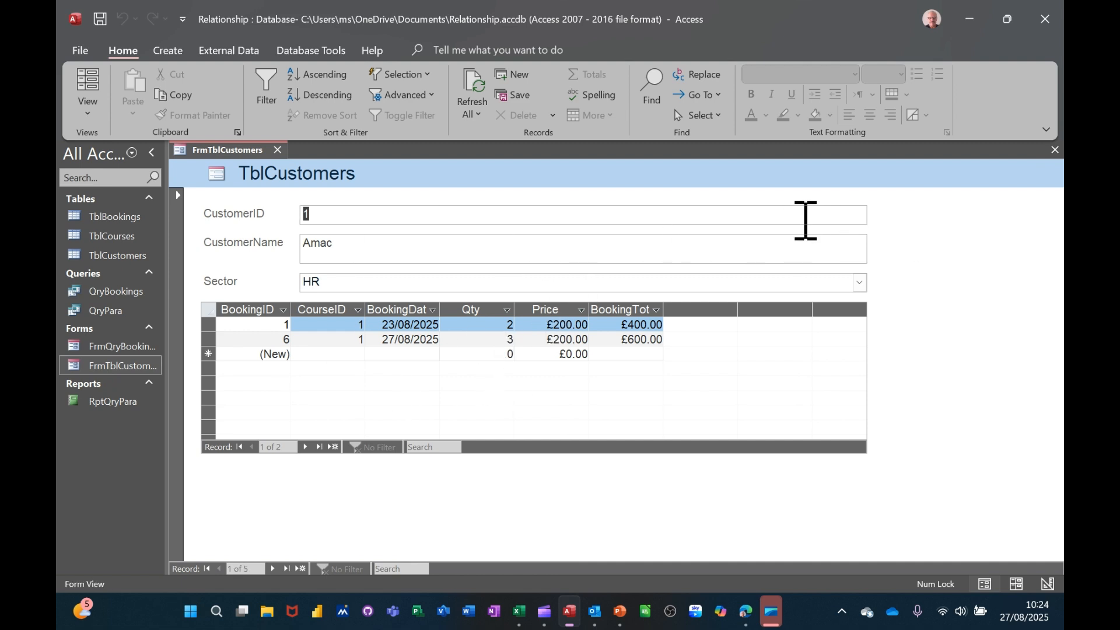
{"action": "left_click", "coordinate": [89, 111]}
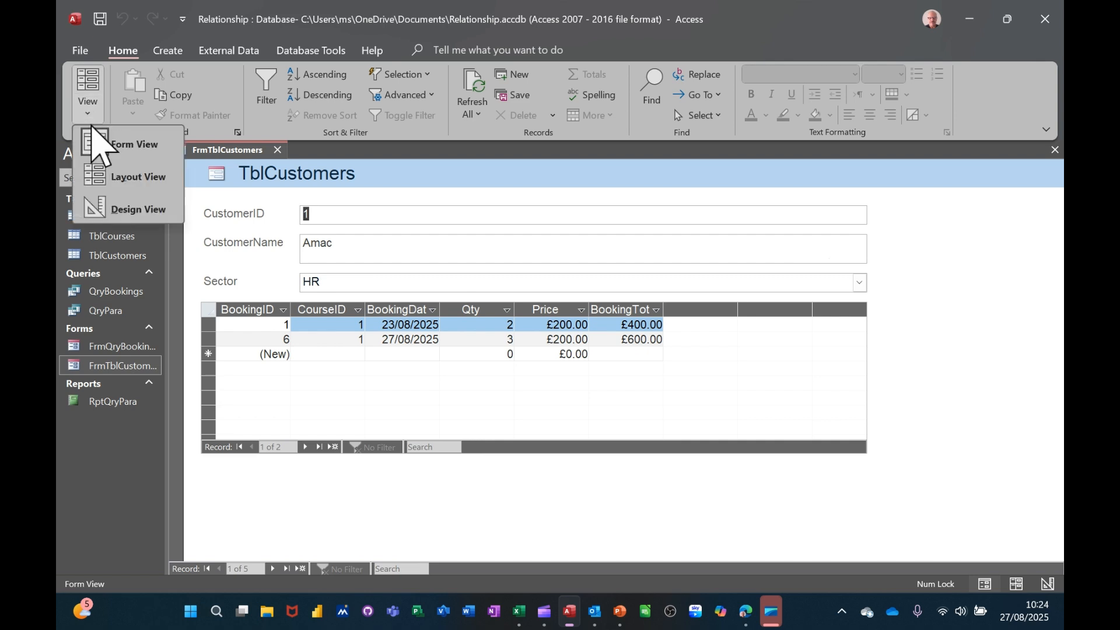
{"action": "left_click", "coordinate": [102, 178]}
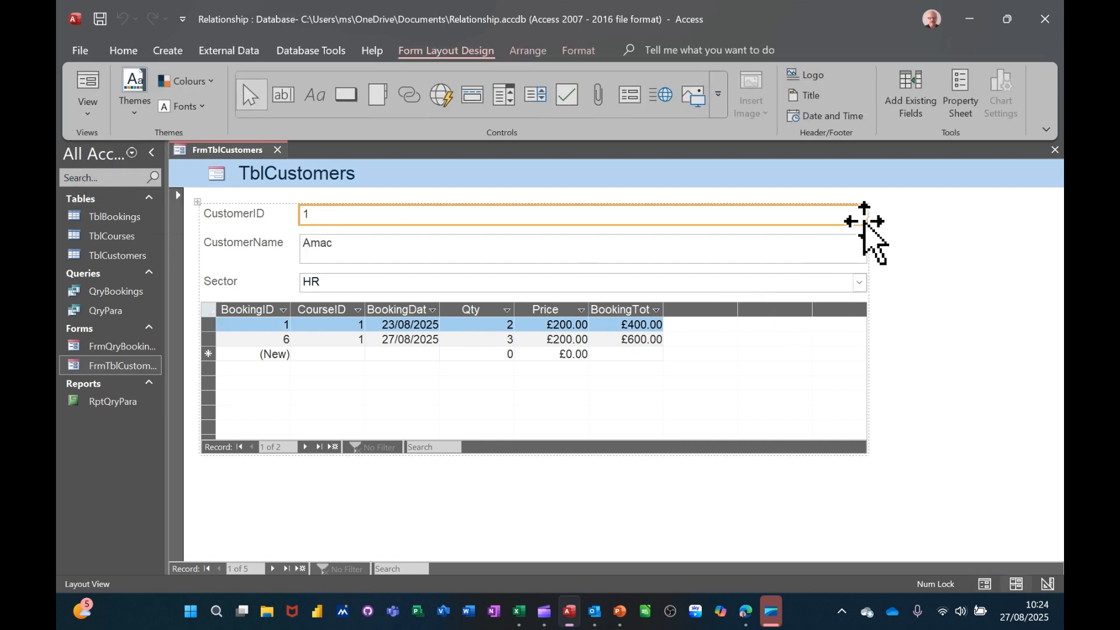
{"action": "left_click_drag", "start_coordinate": [868, 214], "coordinate": [681, 227]}
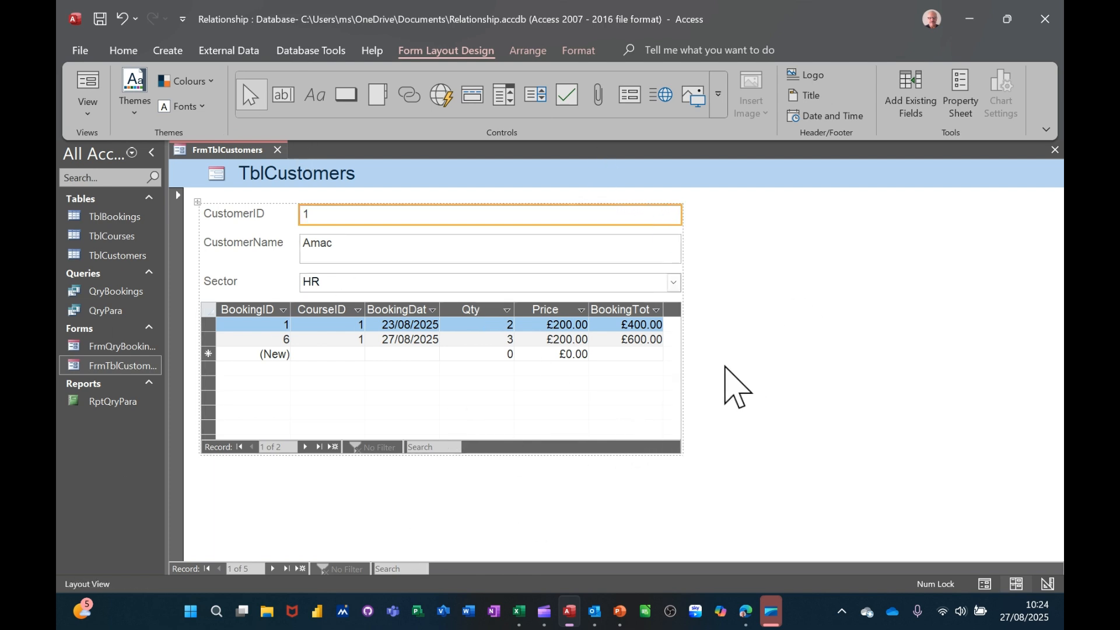
{"action": "left_click", "coordinate": [88, 89]}
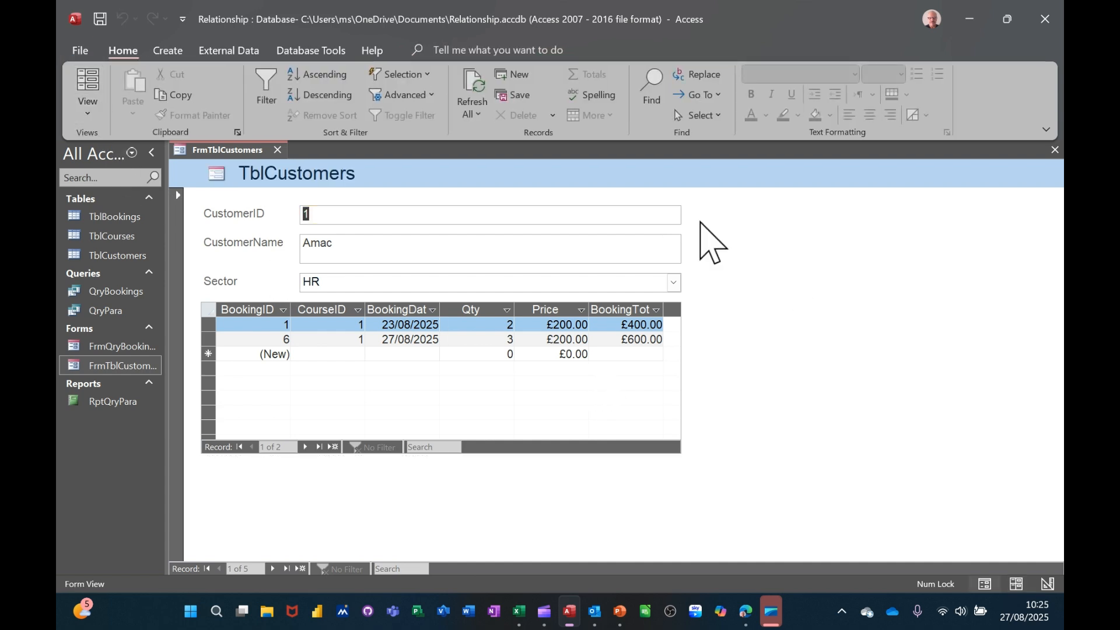
Open the form in Design View and remove the layout from all grouped Detail controls so they can be sized individually.
{"action": "left_click", "coordinate": [87, 113]}
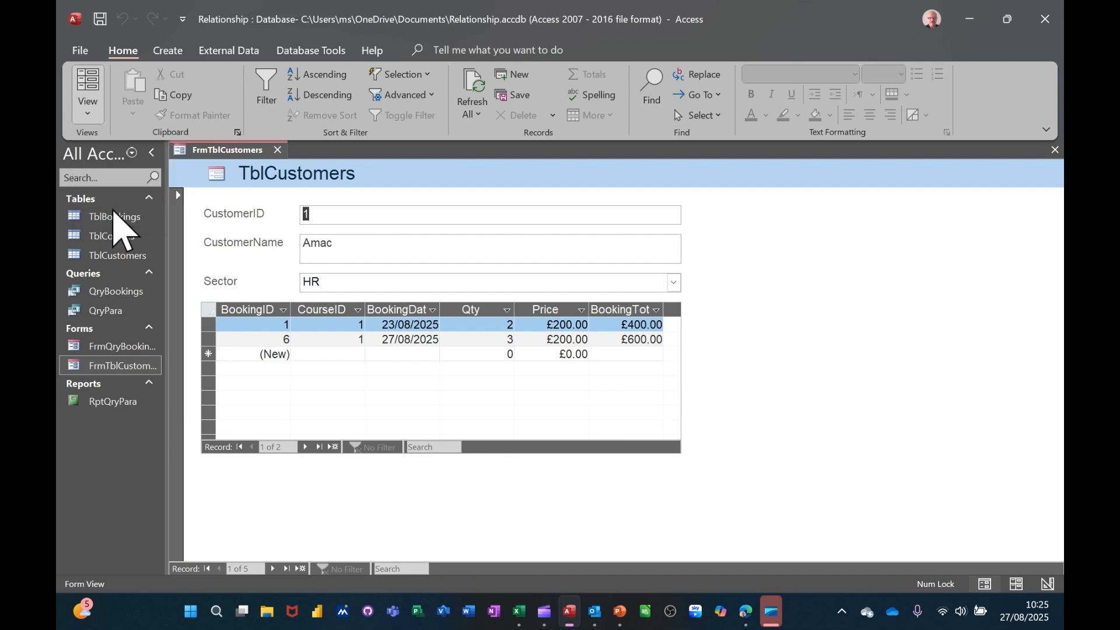
{"action": "left_click", "coordinate": [114, 211]}
{"action": "left_click", "coordinate": [639, 265]}
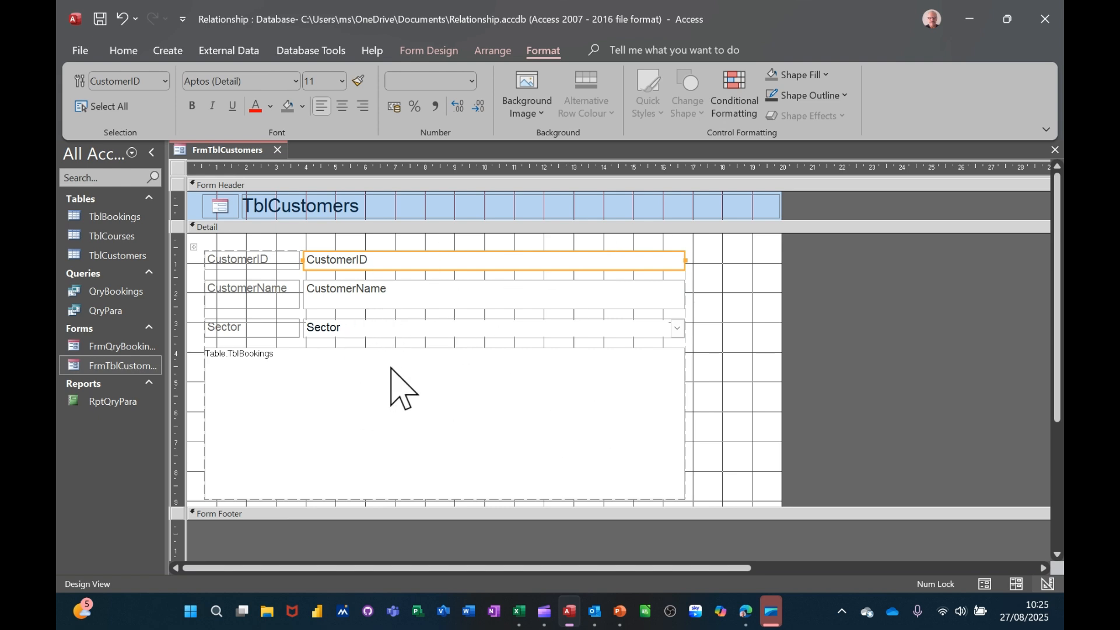
{"action": "left_click", "coordinate": [194, 247]}
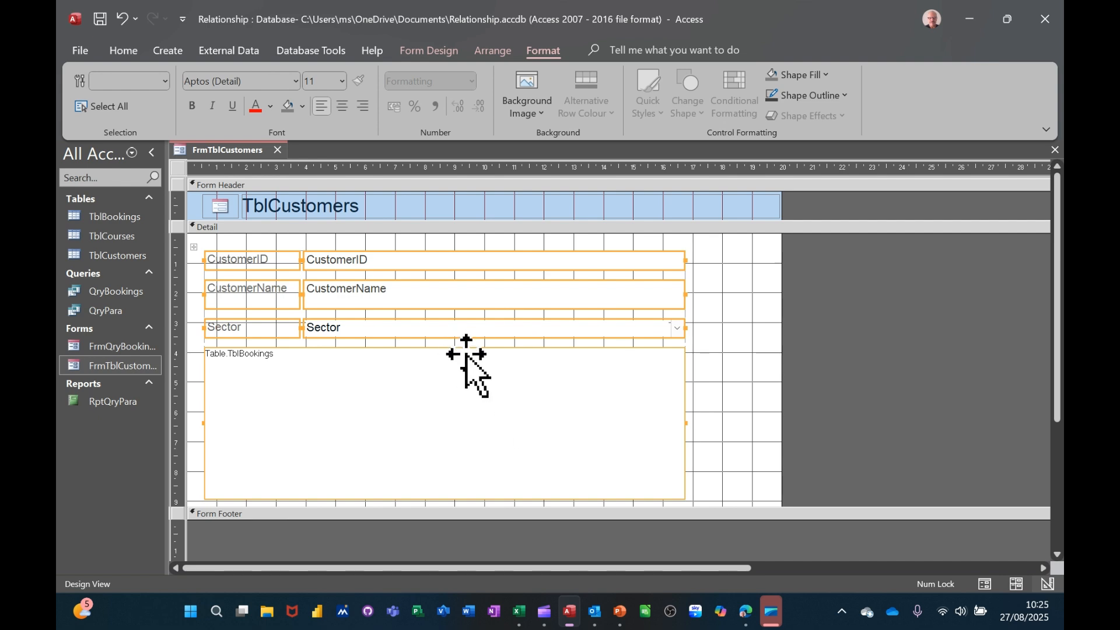
{"action": "left_click", "coordinate": [495, 52]}
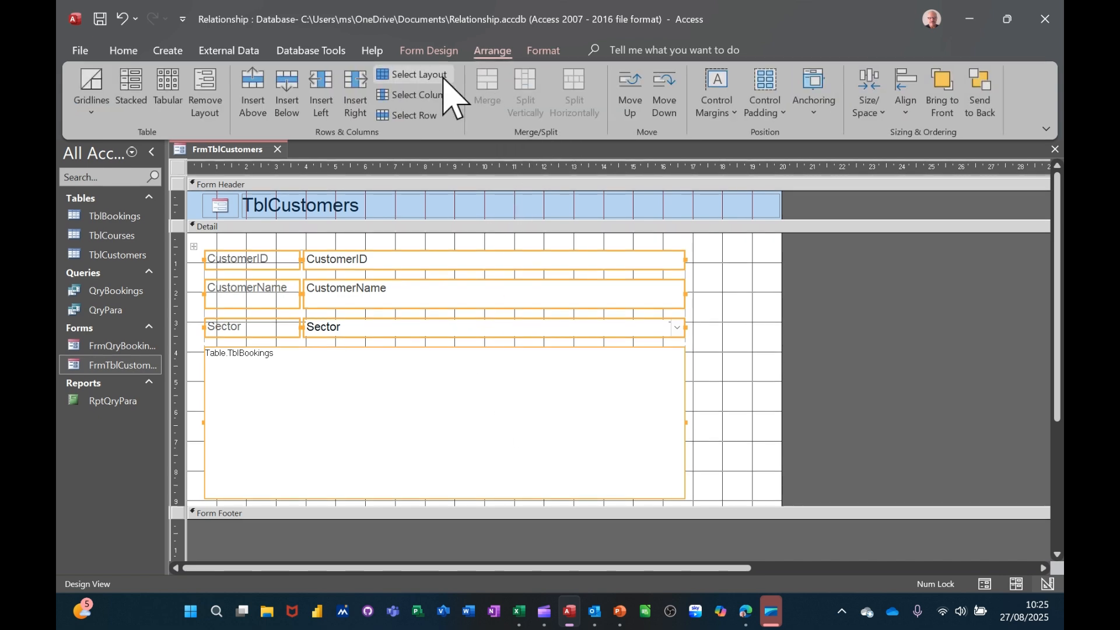
{"action": "left_click", "coordinate": [206, 100]}
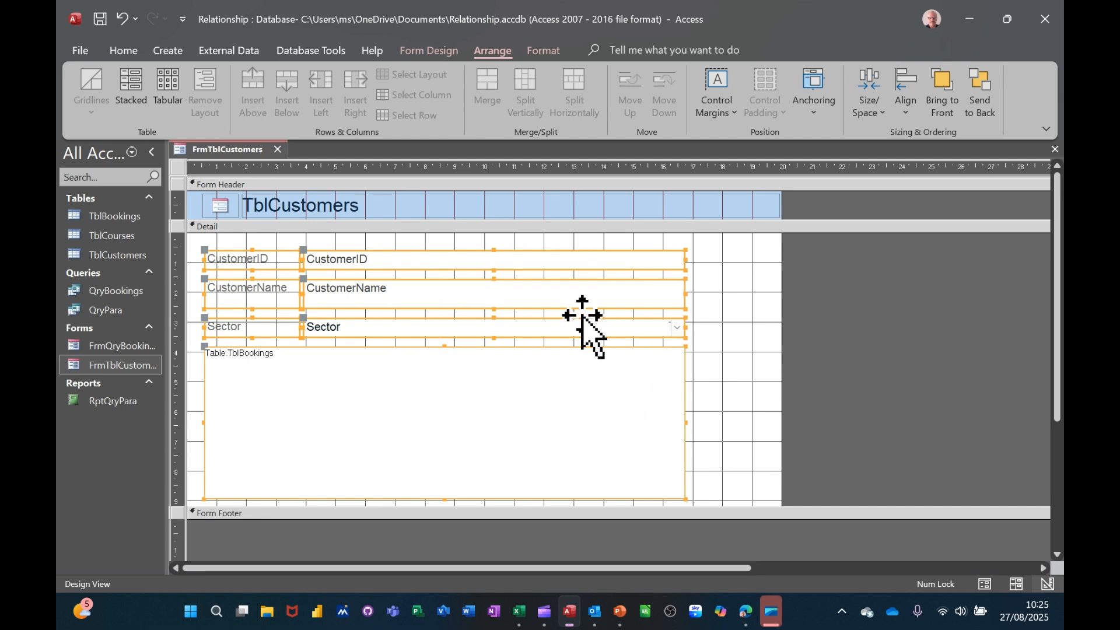
{"action": "left_click", "coordinate": [727, 309]}
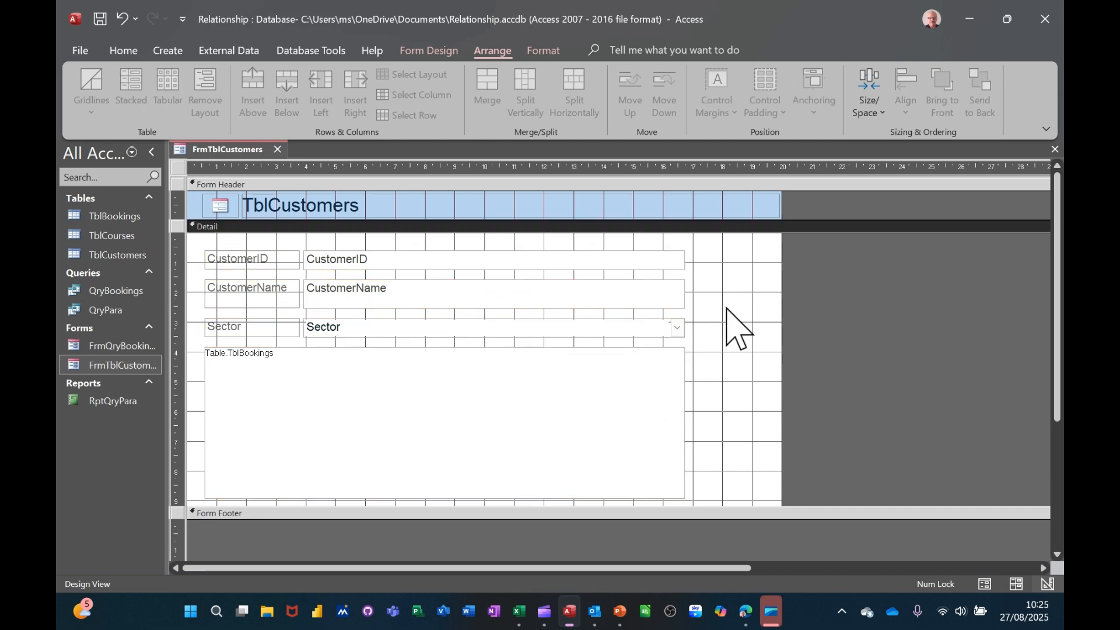
Narrow the CustomerID text box to about 3 cm wide and the CustomerName text box to about 5 cm wide.
{"action": "left_click", "coordinate": [674, 261]}
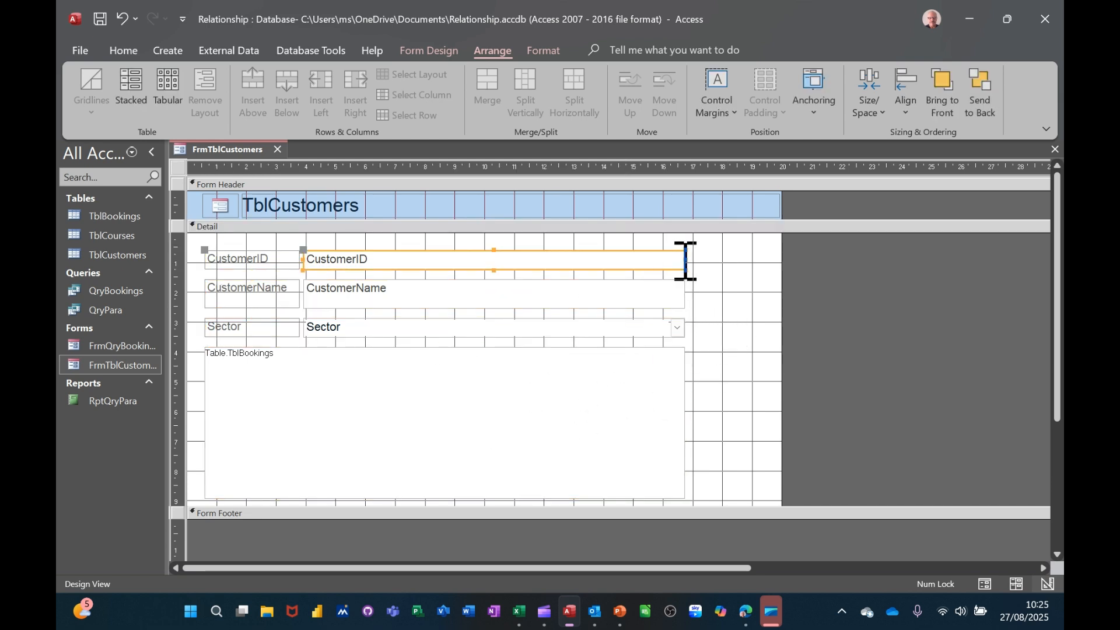
{"action": "left_click_drag", "start_coordinate": [682, 258], "coordinate": [395, 269]}
{"action": "left_click", "coordinate": [671, 298]}
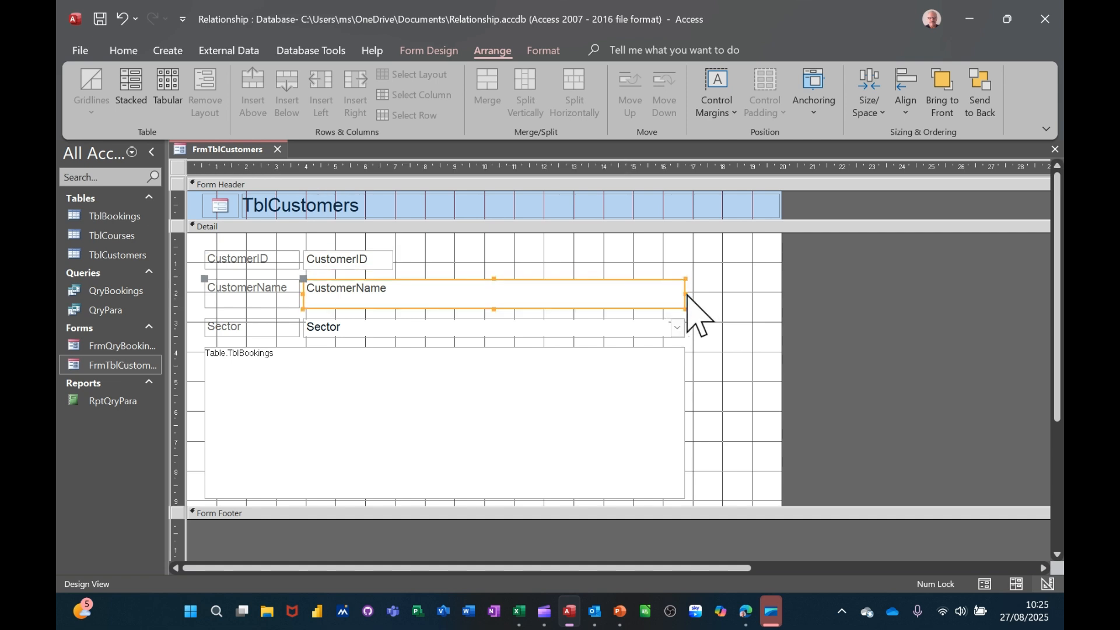
{"action": "left_click_drag", "start_coordinate": [685, 293], "coordinate": [458, 292]}
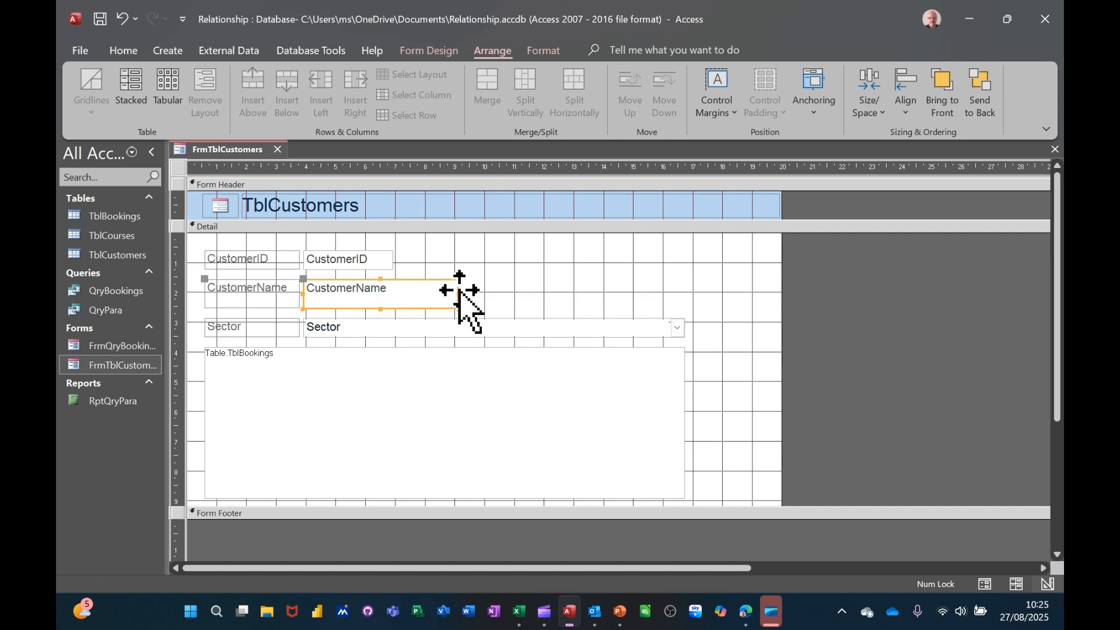
Narrow the Sector combo box to about 5 cm wide, matching CustomerName, and switch the form to Form View.
{"action": "left_click", "coordinate": [614, 329]}
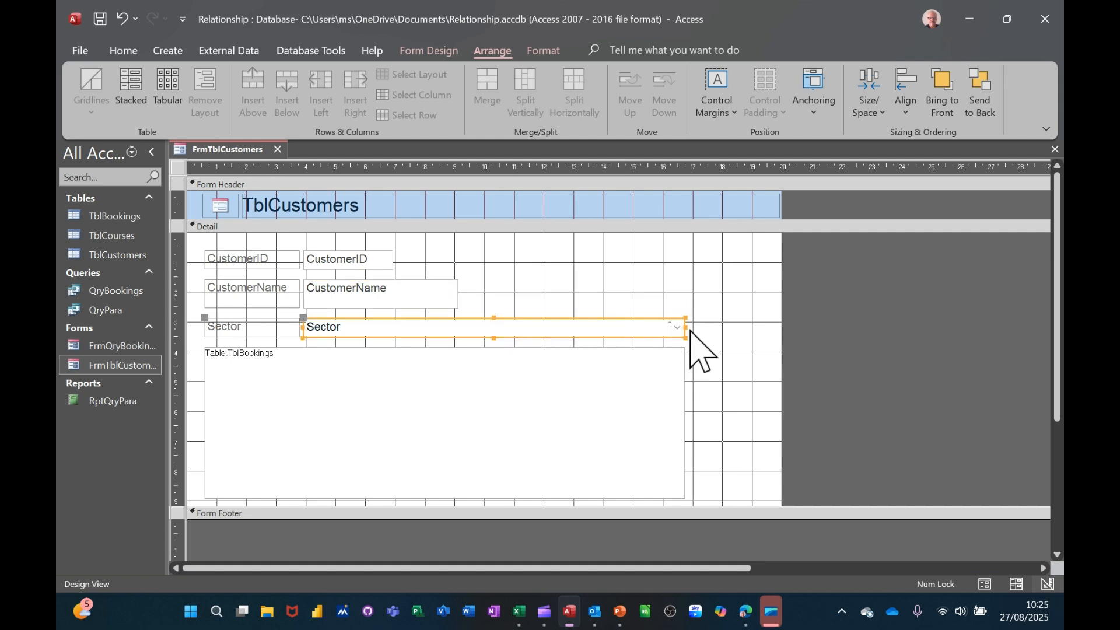
{"action": "left_click_drag", "start_coordinate": [682, 327], "coordinate": [455, 327]}
{"action": "left_click", "coordinate": [630, 323]}
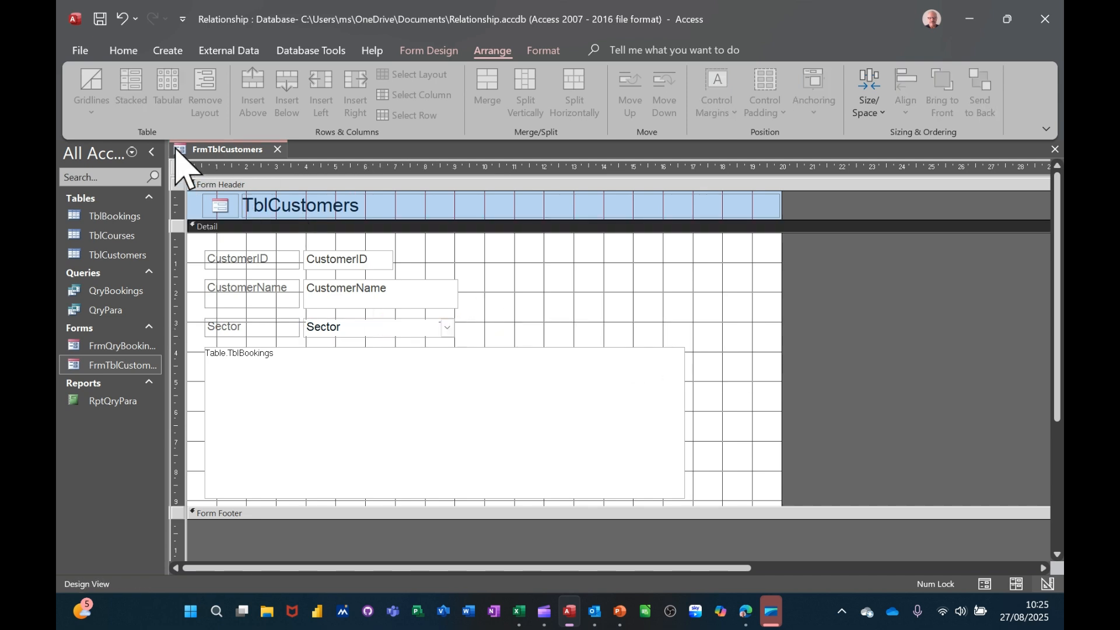
{"action": "left_click", "coordinate": [121, 49]}
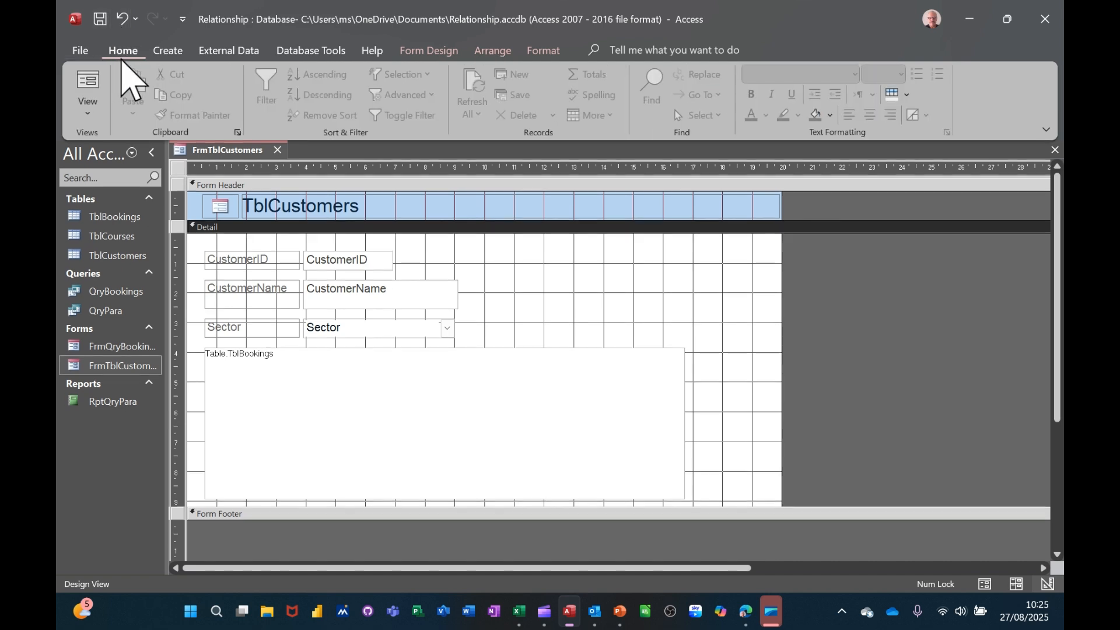
{"action": "left_click", "coordinate": [90, 84]}
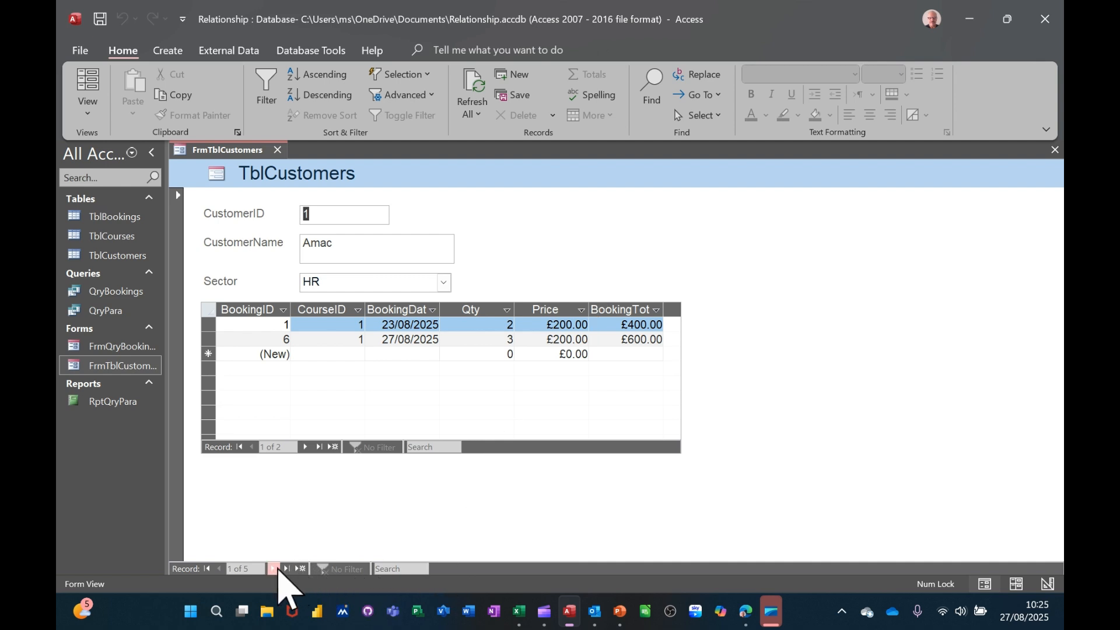
Check the resized fields by browsing the customer records up to the fourth one, and close the form.
{"action": "left_click", "coordinate": [273, 569]}
{"action": "left_click", "coordinate": [273, 568]}
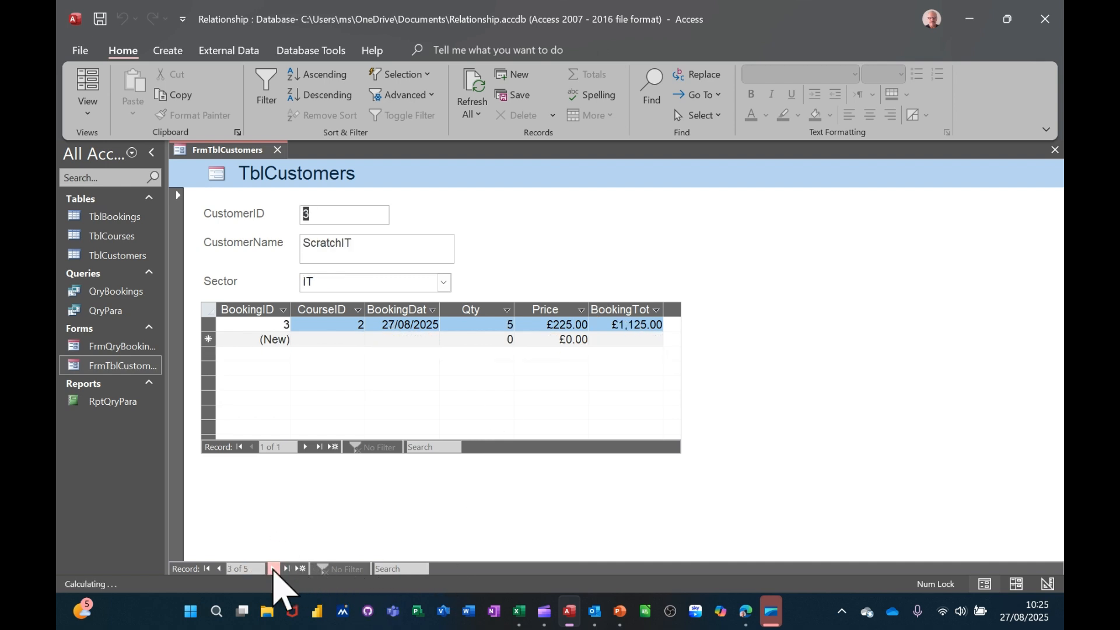
{"action": "left_click", "coordinate": [273, 569]}
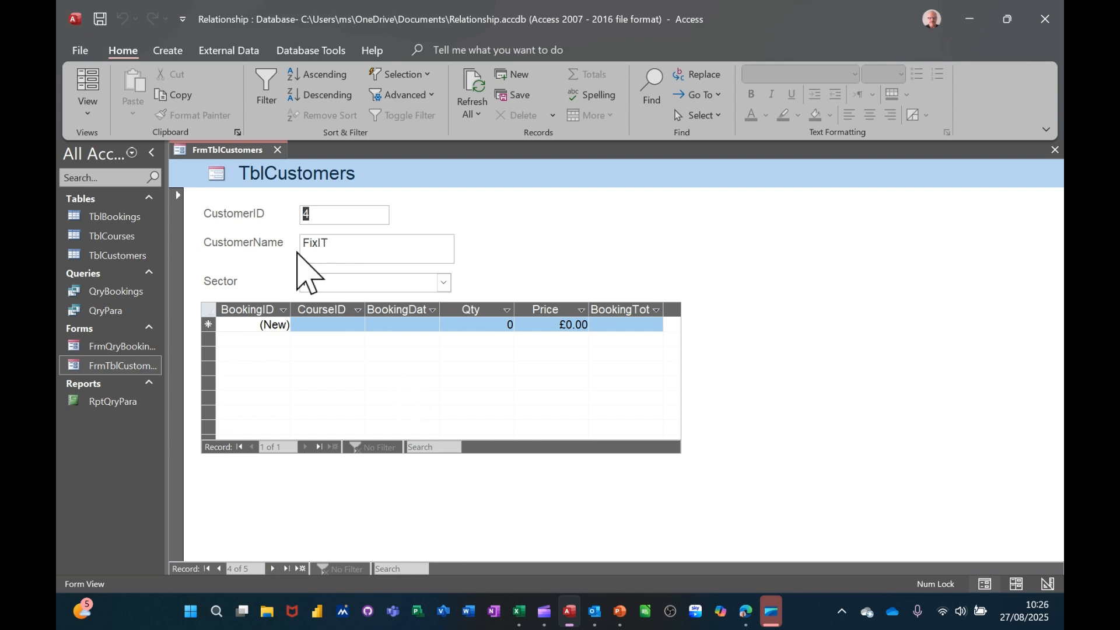
{"action": "left_click", "coordinate": [279, 150]}
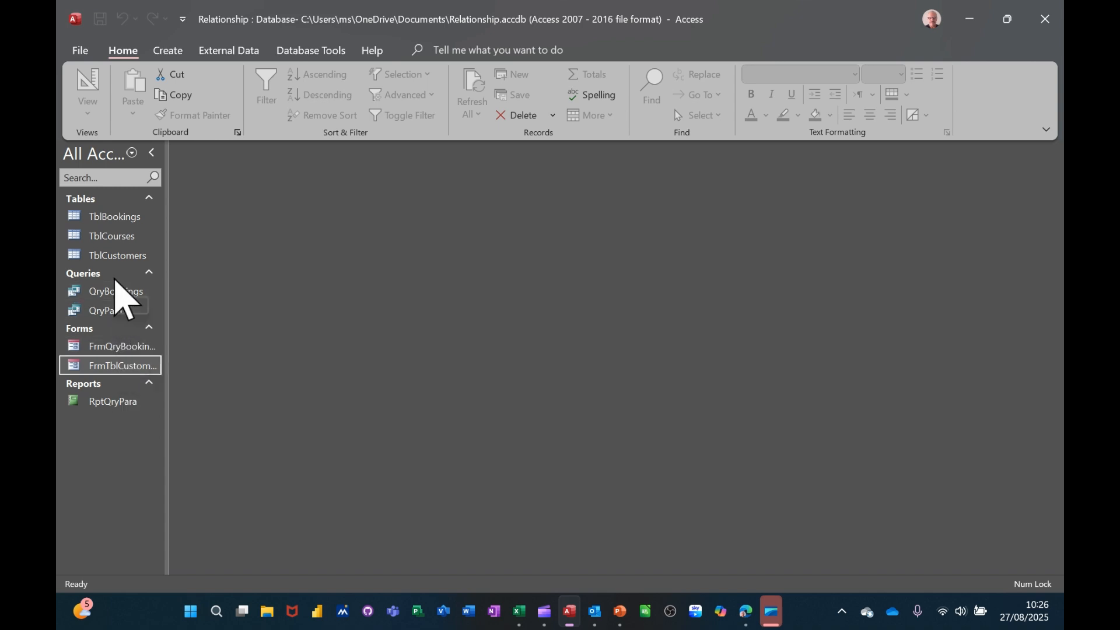
Open TblBookings and FrmTblCustomers, and view the FrmQryBookings form for comparison before closing it.
{"action": "double_click", "coordinate": [114, 217]}
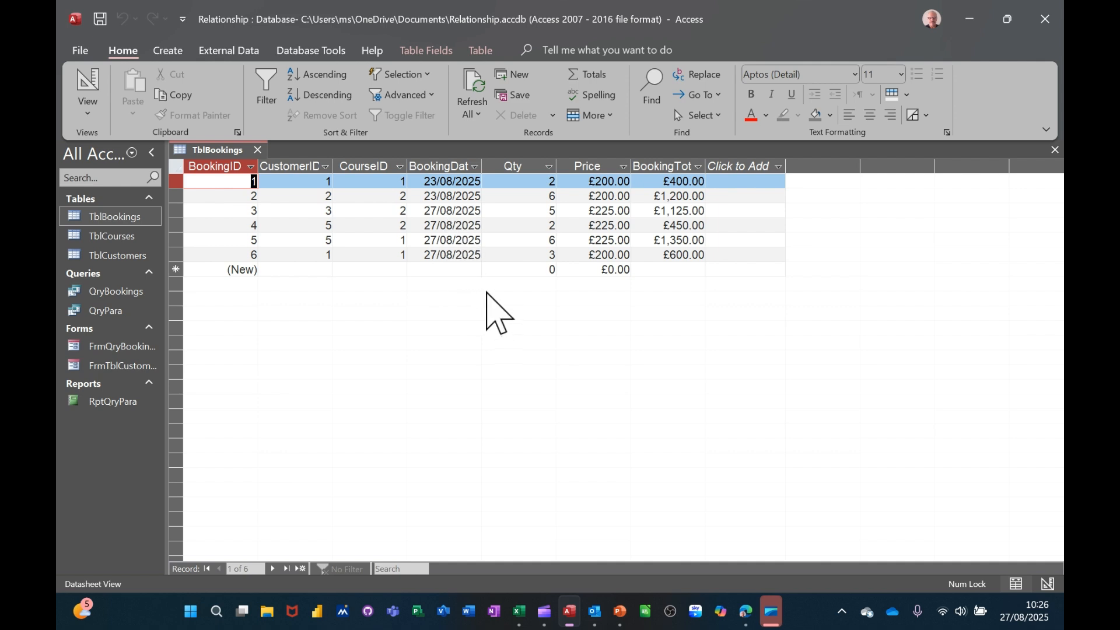
{"action": "double_click", "coordinate": [114, 369]}
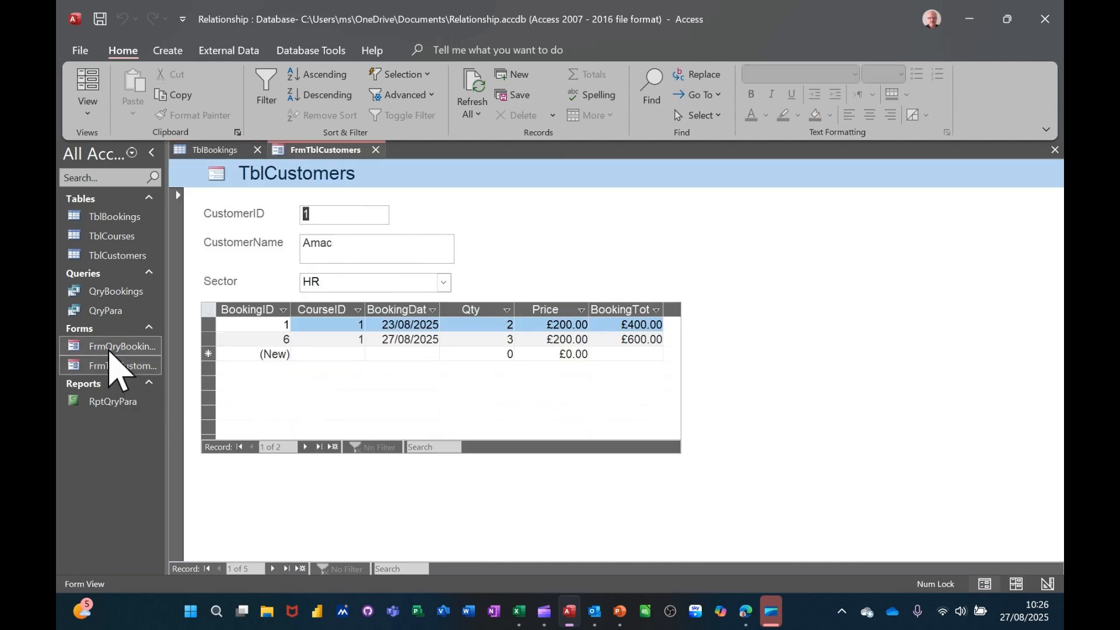
{"action": "double_click", "coordinate": [109, 348]}
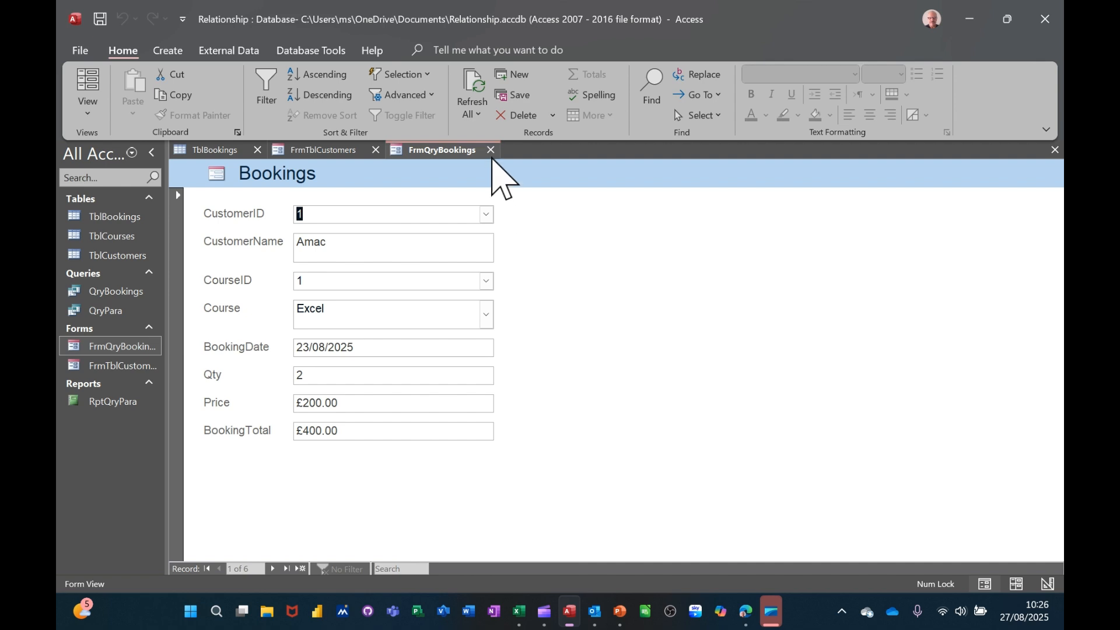
{"action": "left_click", "coordinate": [491, 150]}
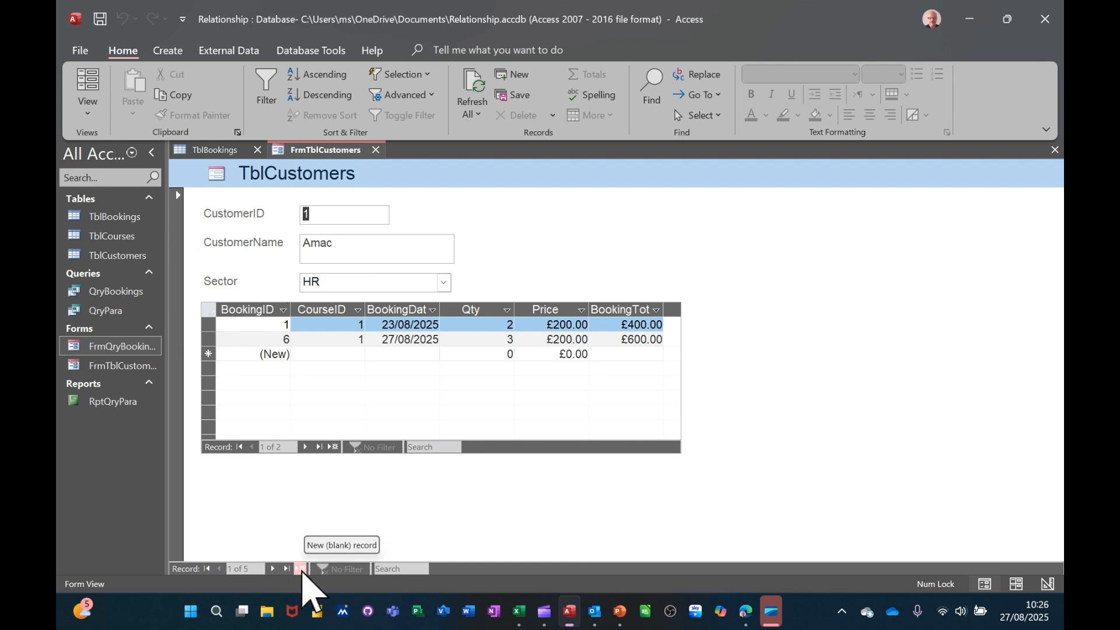
Add a new customer record with CustomerName ITSEASY and Sector IT, moving off the record and back to save it.
{"action": "left_click", "coordinate": [301, 568]}
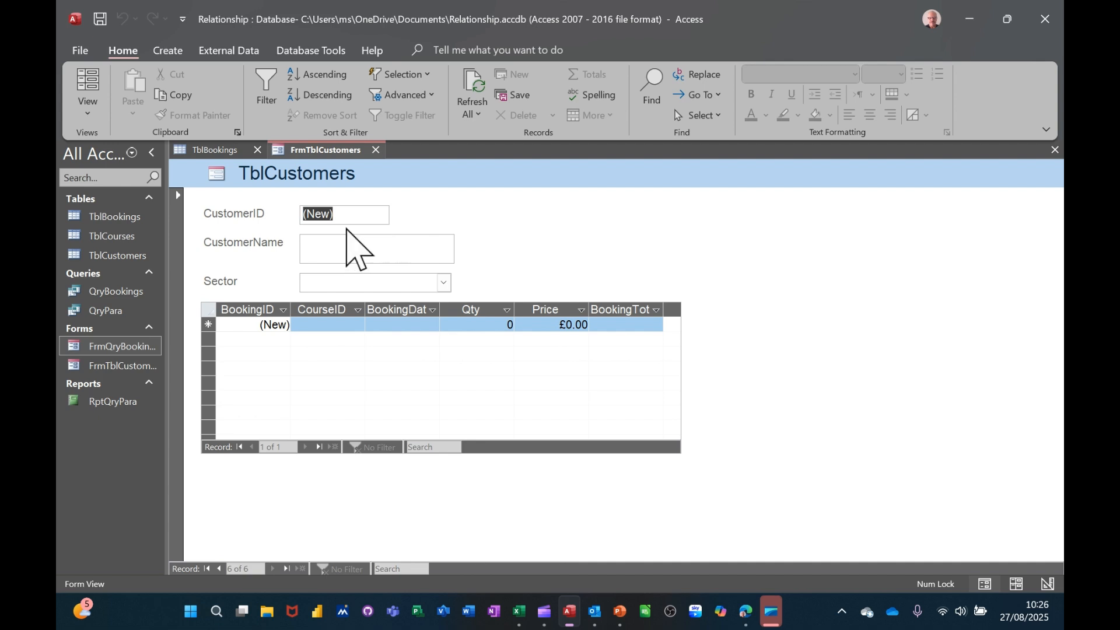
{"action": "left_click", "coordinate": [331, 243]}
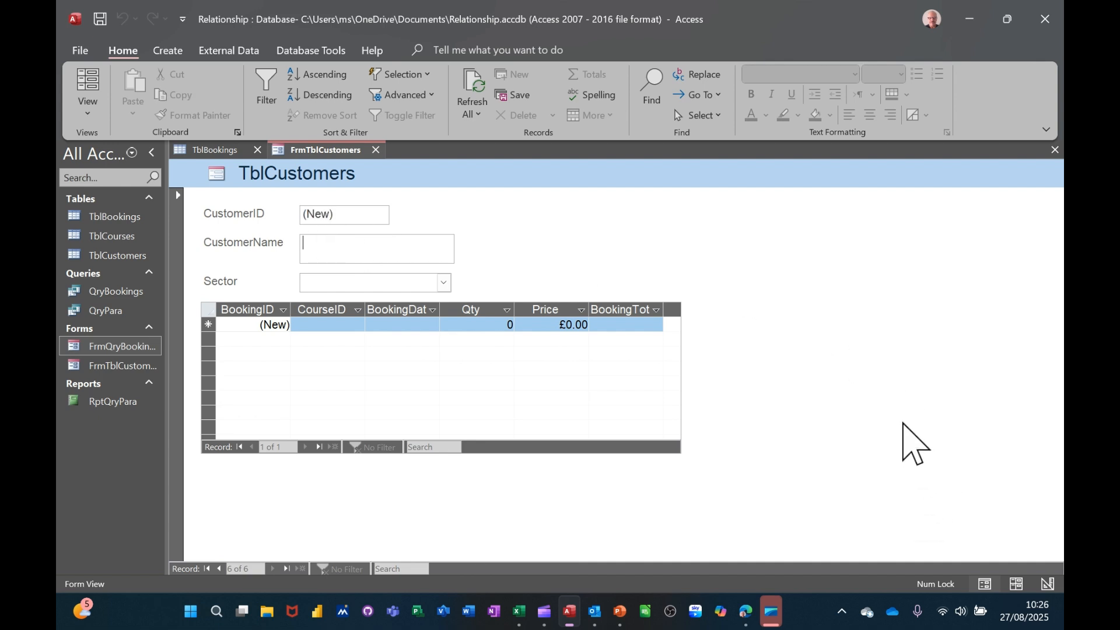
{"action": "type", "text": "ITSEASY"}
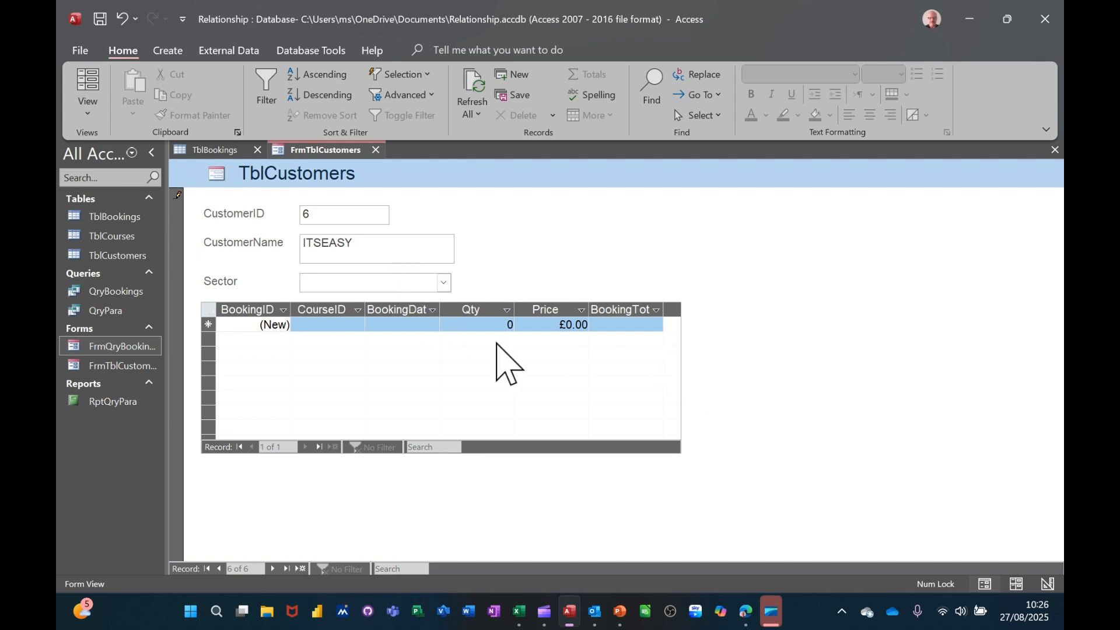
{"action": "key", "text": "Tab"}
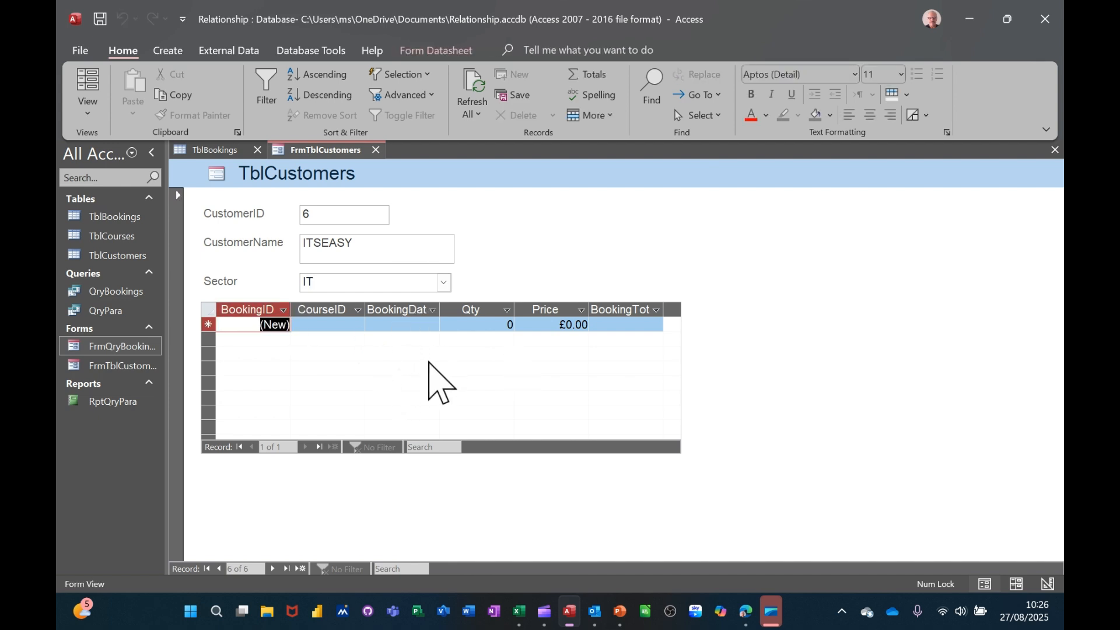
{"action": "left_click", "coordinate": [273, 570]}
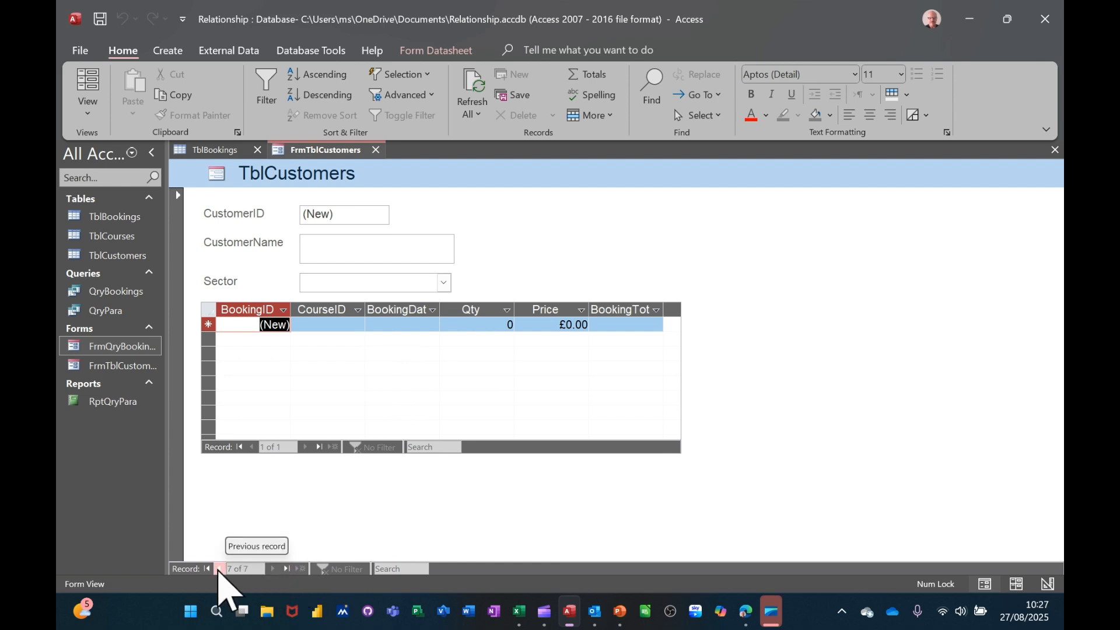
{"action": "left_click", "coordinate": [219, 569]}
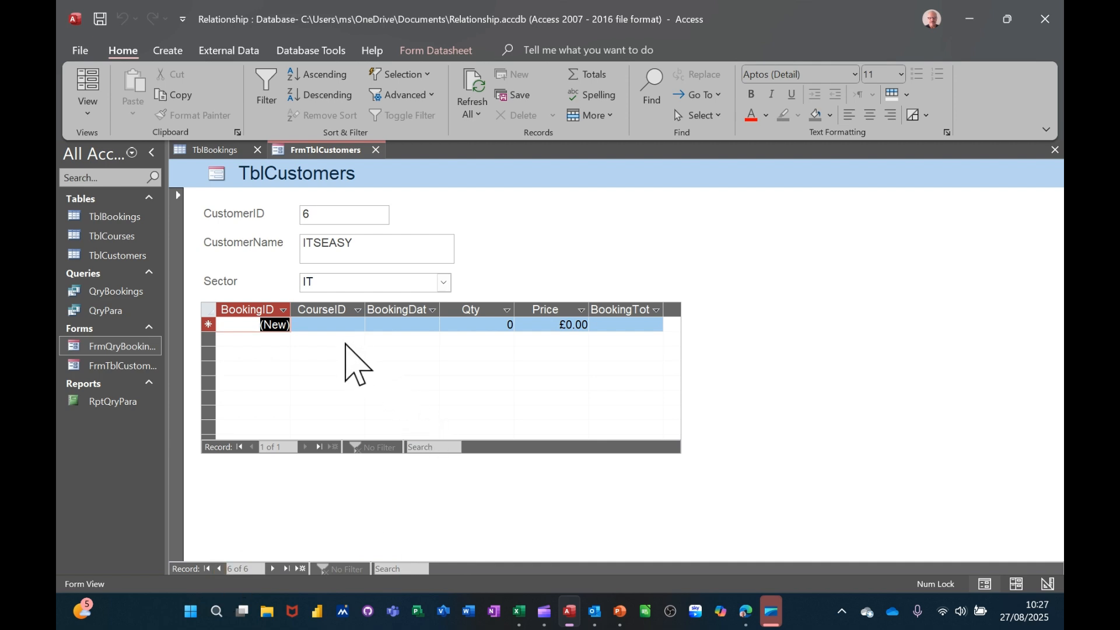
Enter a booking for ITSEASY in the subform with CourseID 1, BookingDate 27/08/2025, Qty 2 and Price 200.
{"action": "left_click", "coordinate": [344, 325]}
{"action": "left_click", "coordinate": [357, 325]}
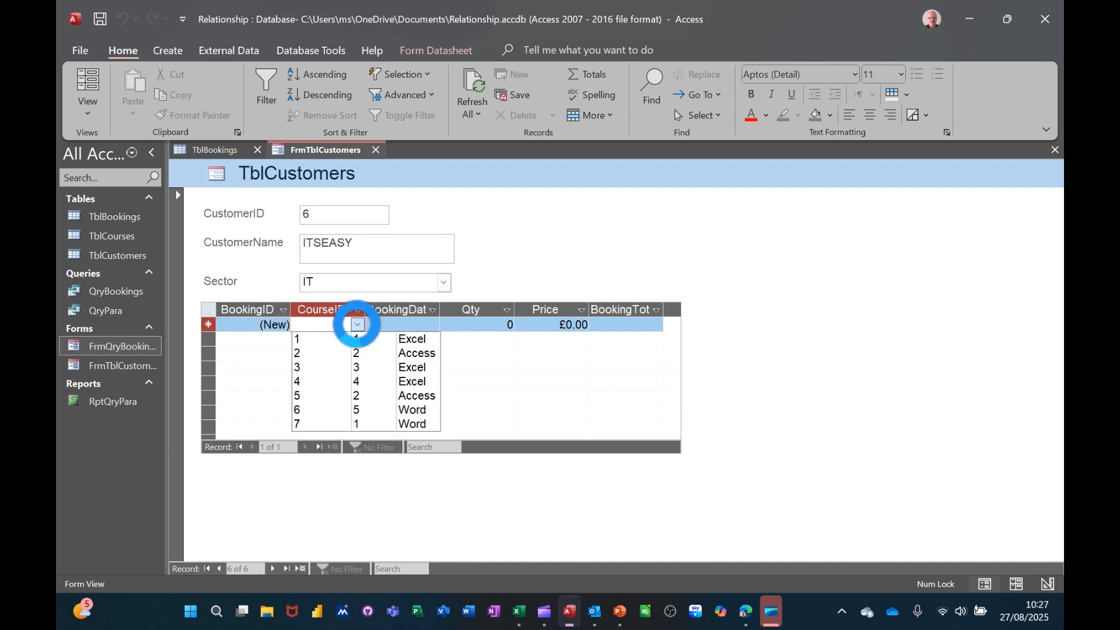
{"action": "left_click", "coordinate": [322, 341]}
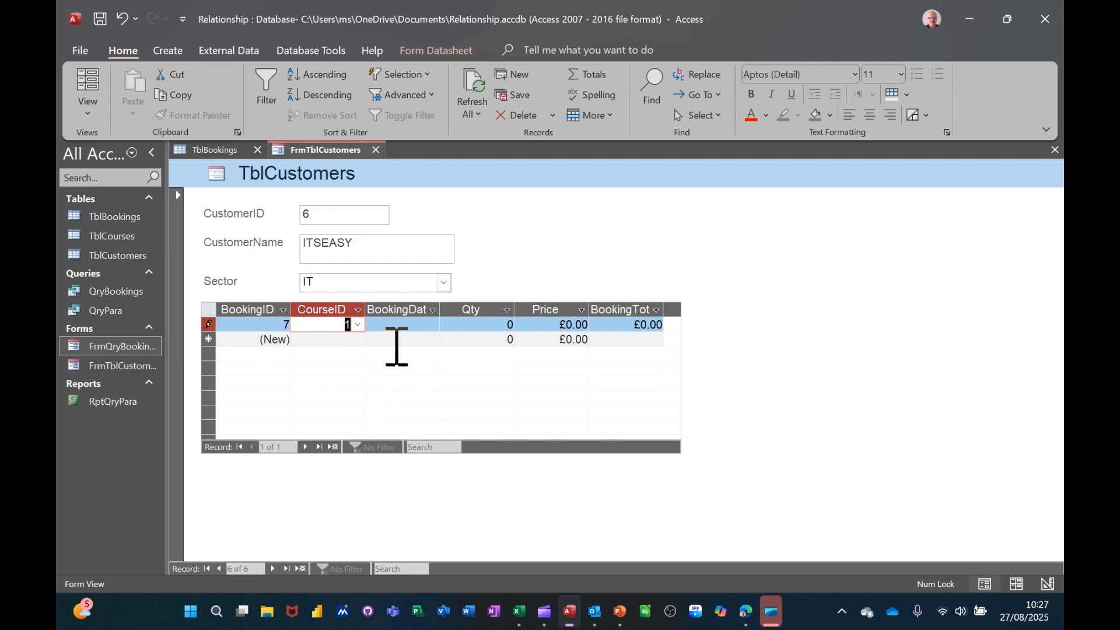
{"action": "key", "text": "Tab"}
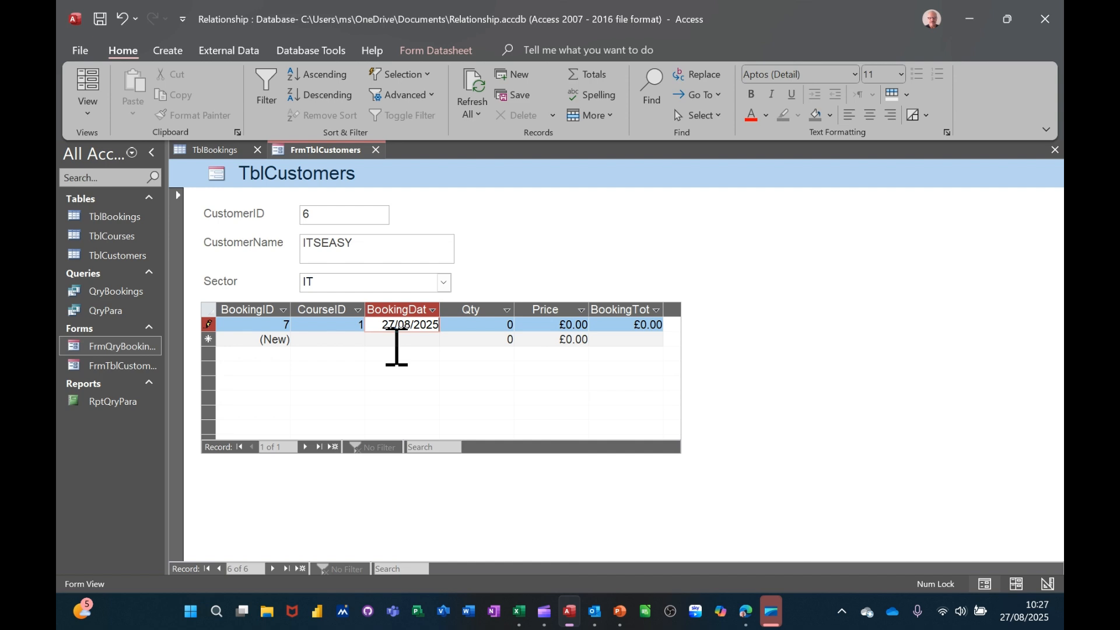
{"action": "key", "text": "Tab"}
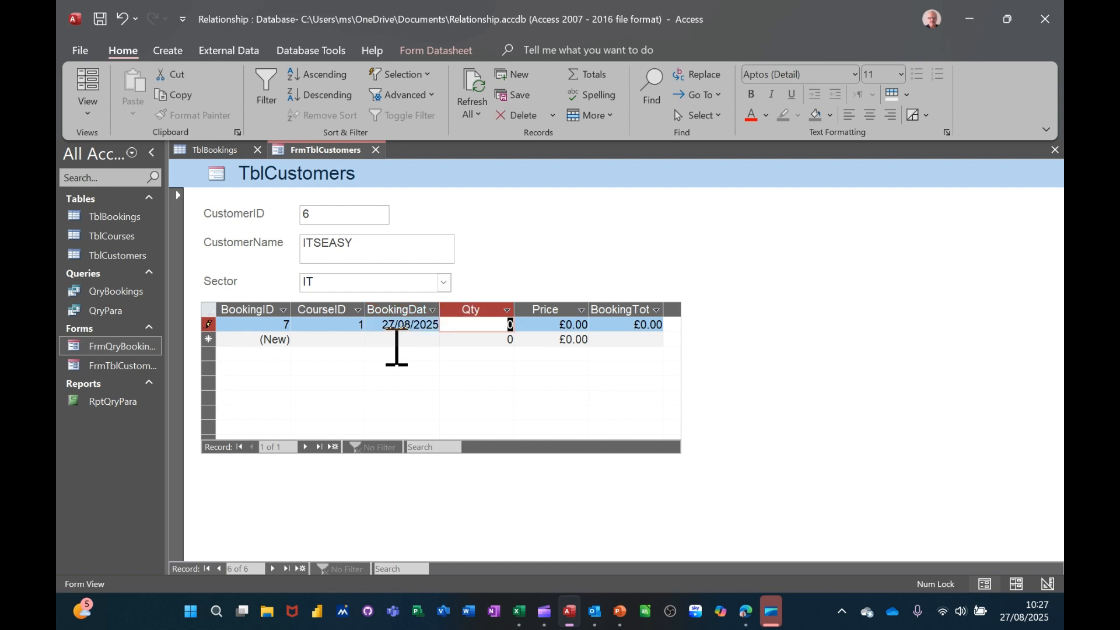
{"action": "key", "text": "Tab"}
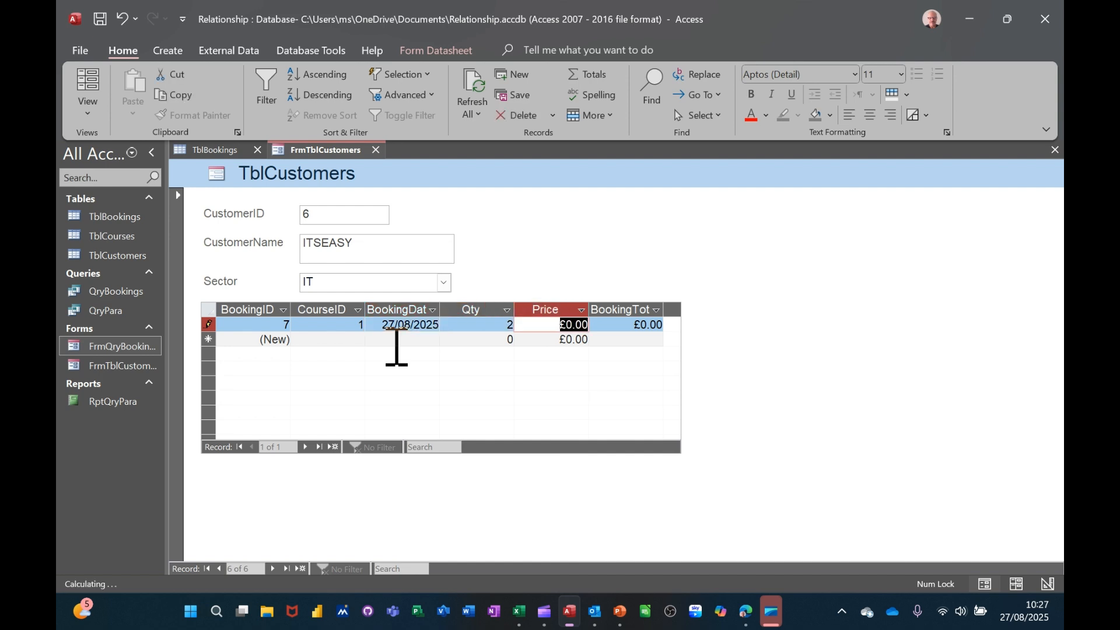
{"action": "type", "text": "2"}
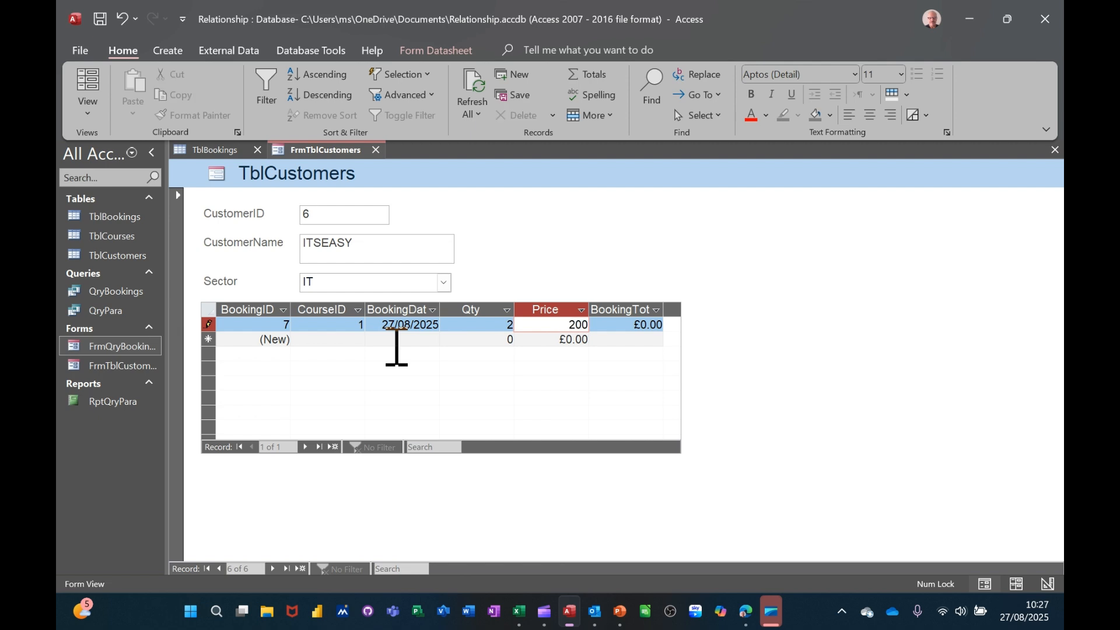
{"action": "key", "text": "Tab"}
{"action": "key", "text": "Tab"}
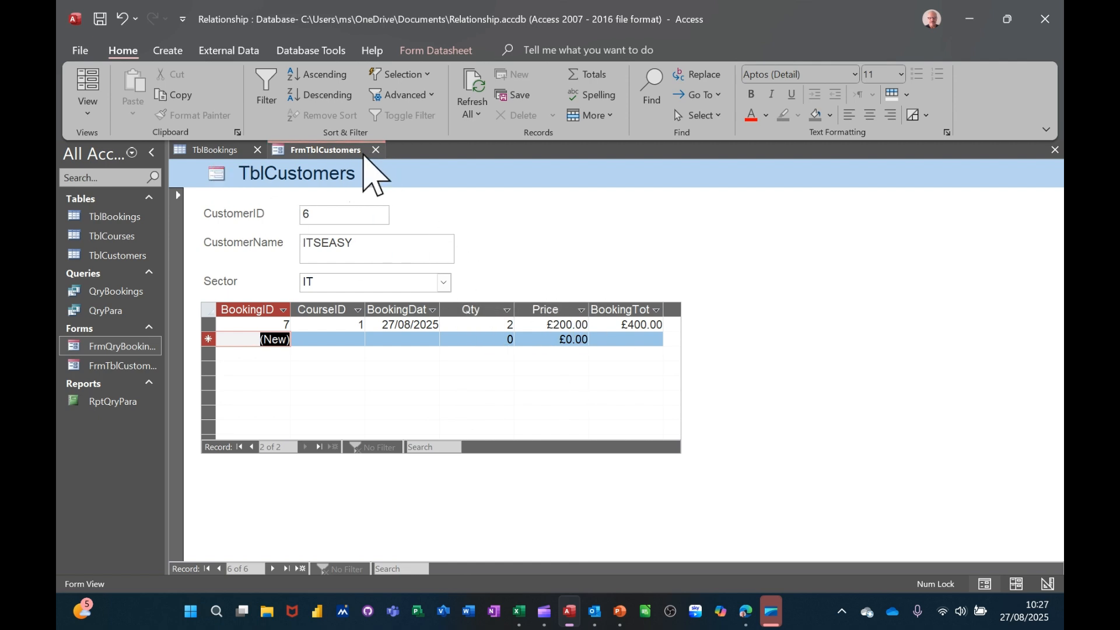
Close FrmTblCustomers and TblBookings, and check TblCustomers for the new ITSEASY record before closing it.
{"action": "left_click", "coordinate": [376, 150]}
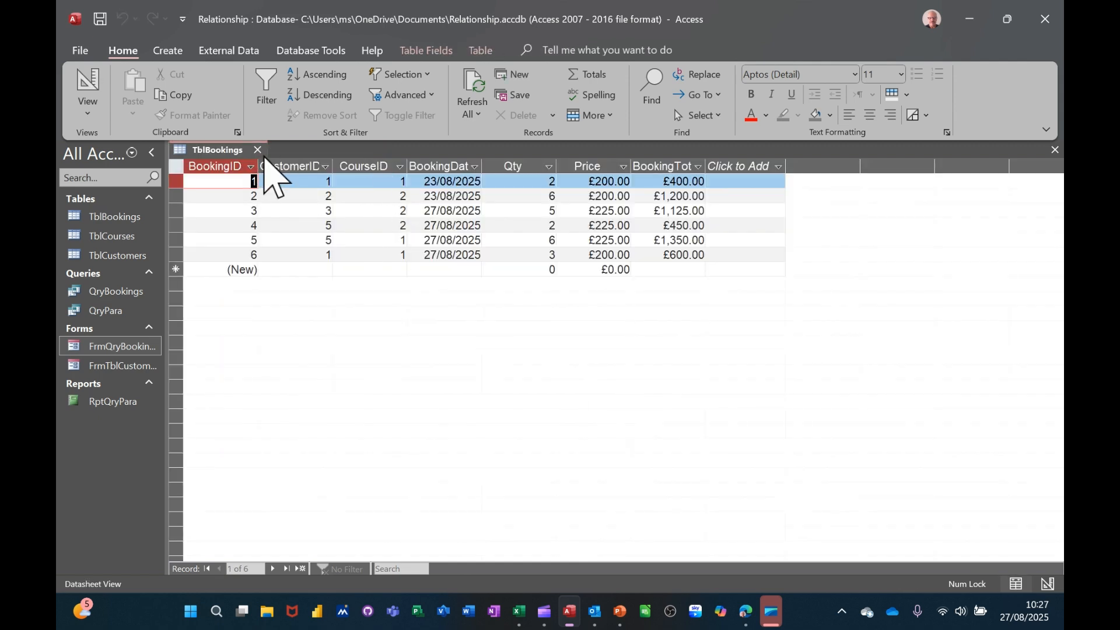
{"action": "left_click", "coordinate": [258, 150]}
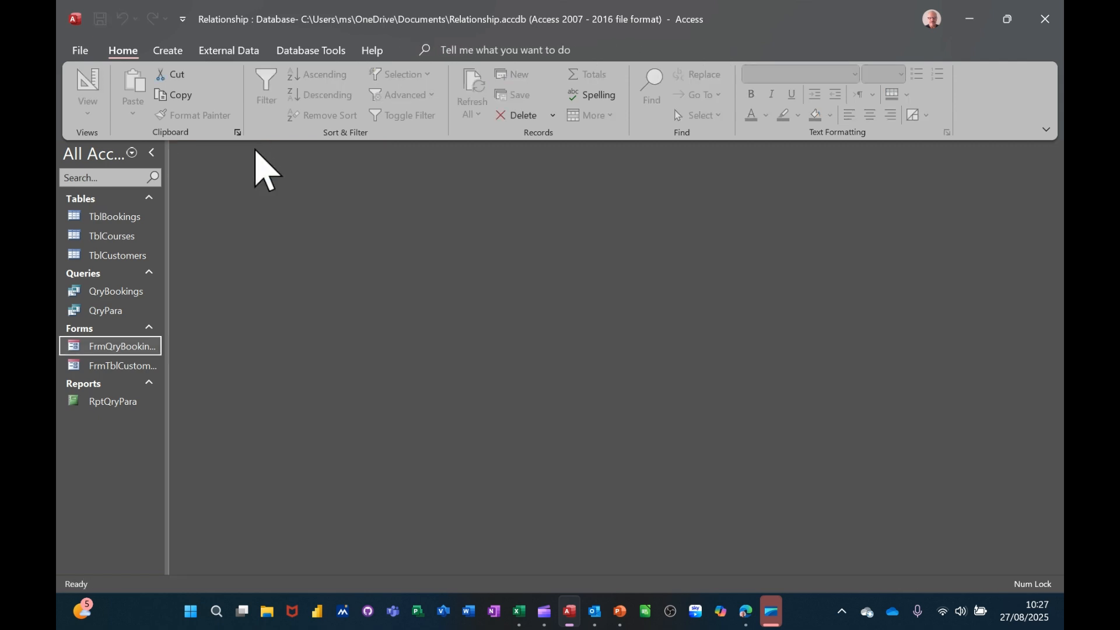
{"action": "double_click", "coordinate": [108, 256]}
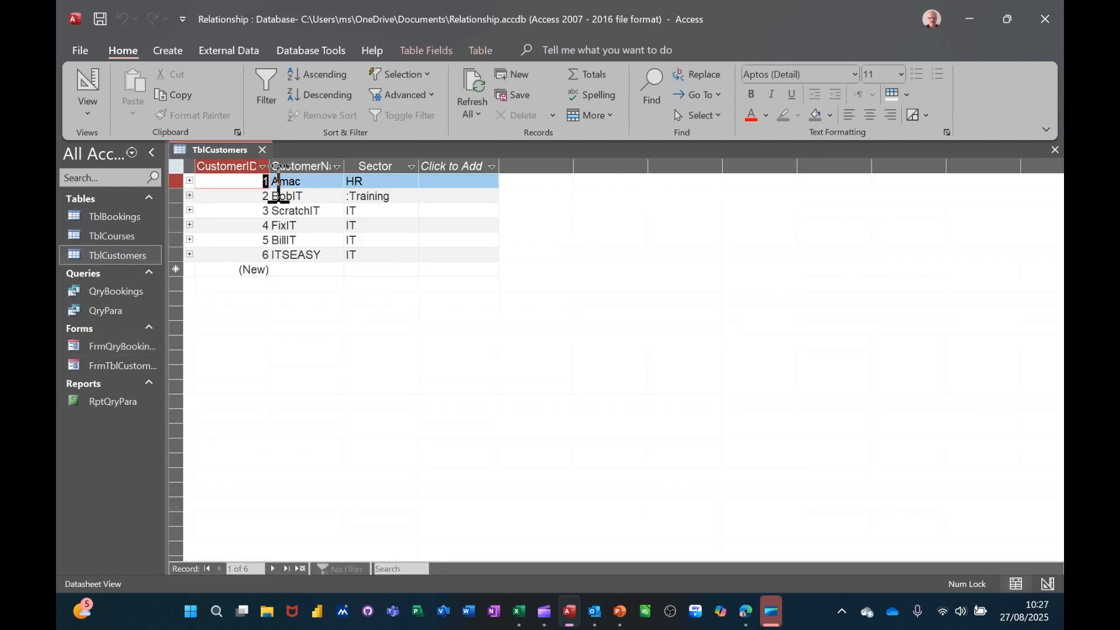
{"action": "left_click", "coordinate": [262, 150]}
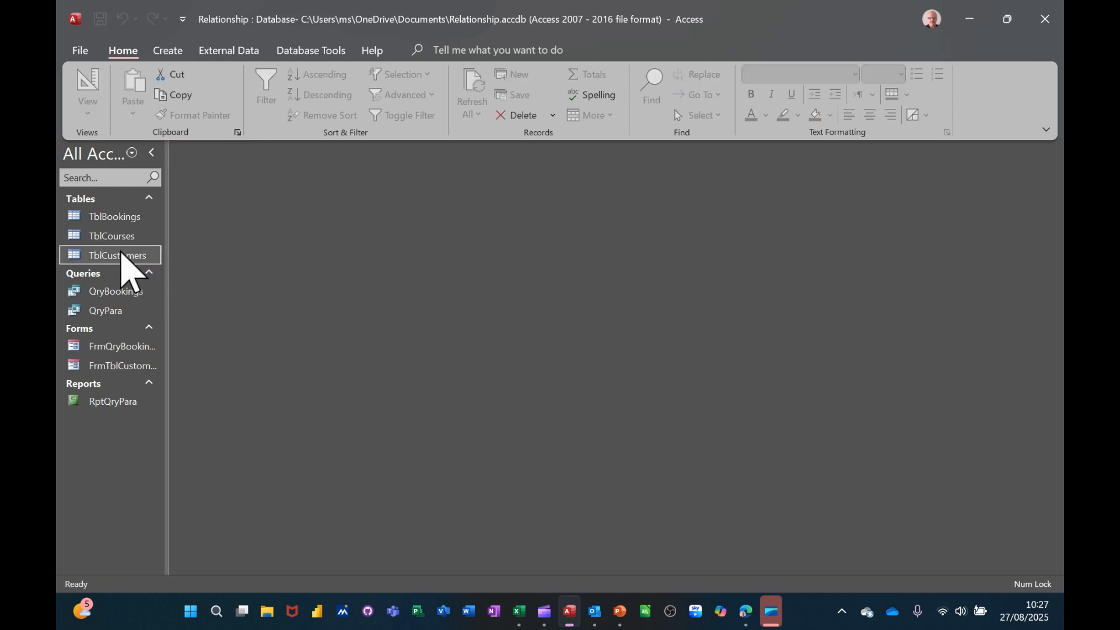
Open TblBookings, check the CustomerID lookup list on the newest booking, and close the table.
{"action": "double_click", "coordinate": [116, 219]}
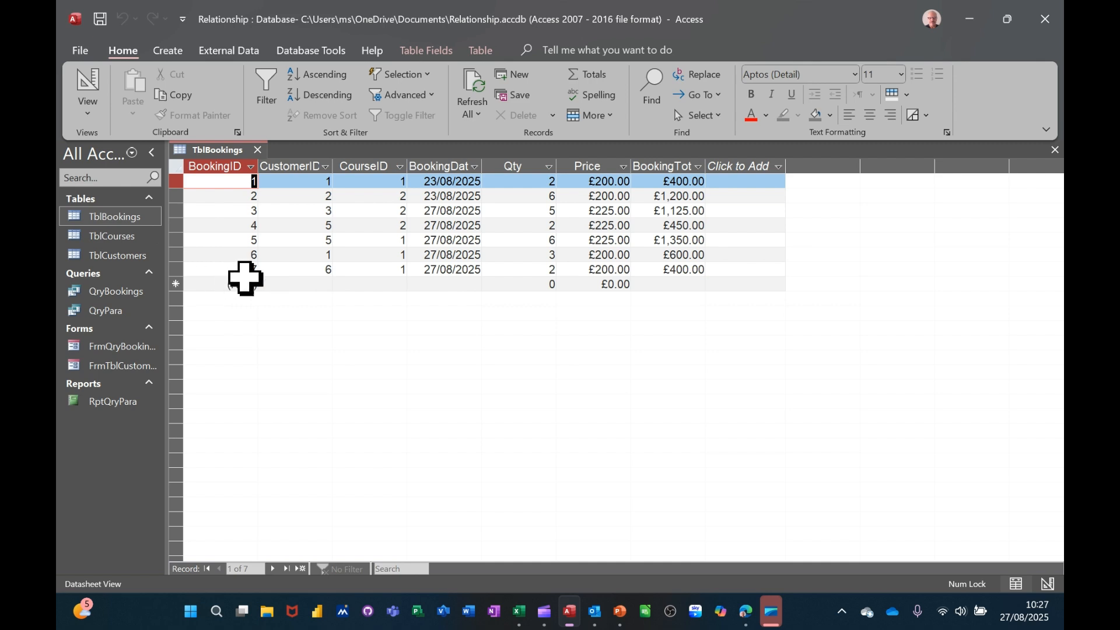
{"action": "left_click", "coordinate": [315, 271]}
{"action": "left_click", "coordinate": [324, 271]}
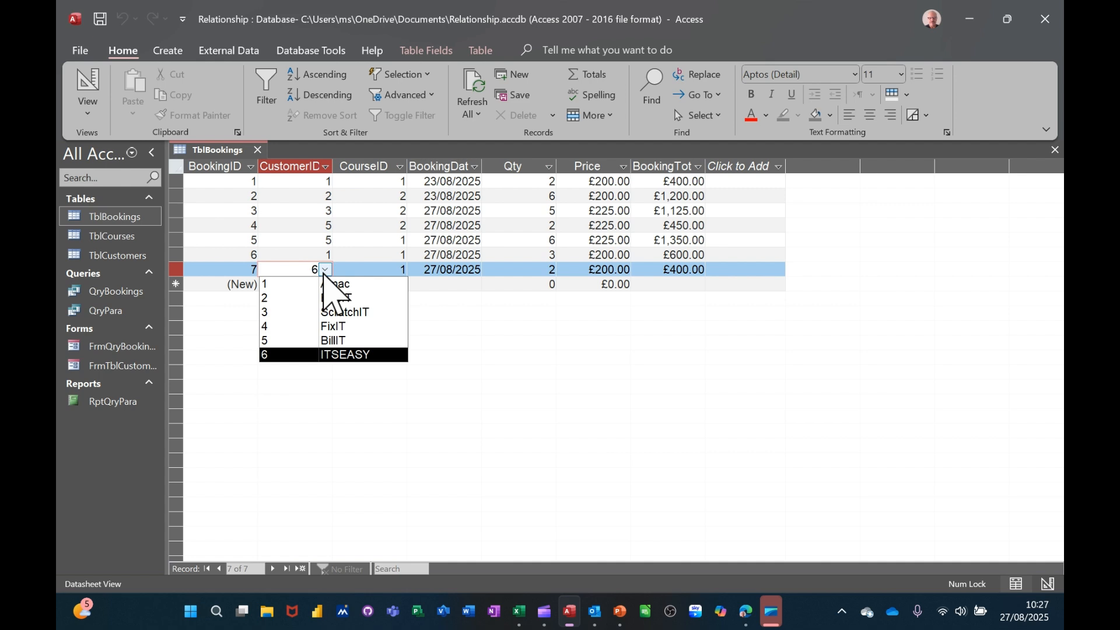
{"action": "left_click", "coordinate": [325, 271]}
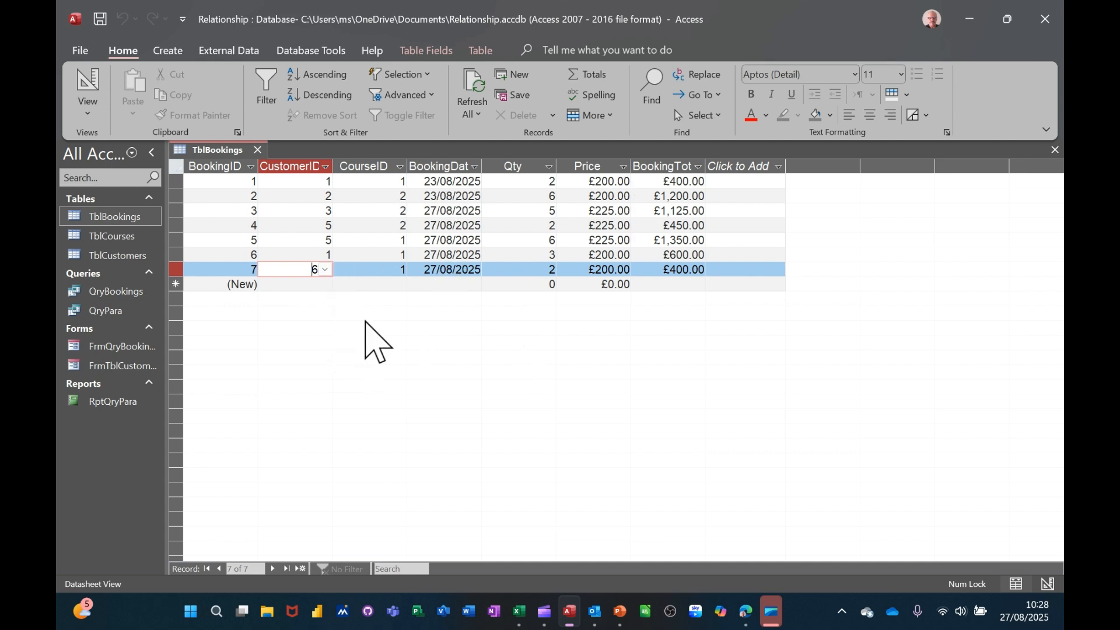
{"action": "left_click", "coordinate": [258, 150]}
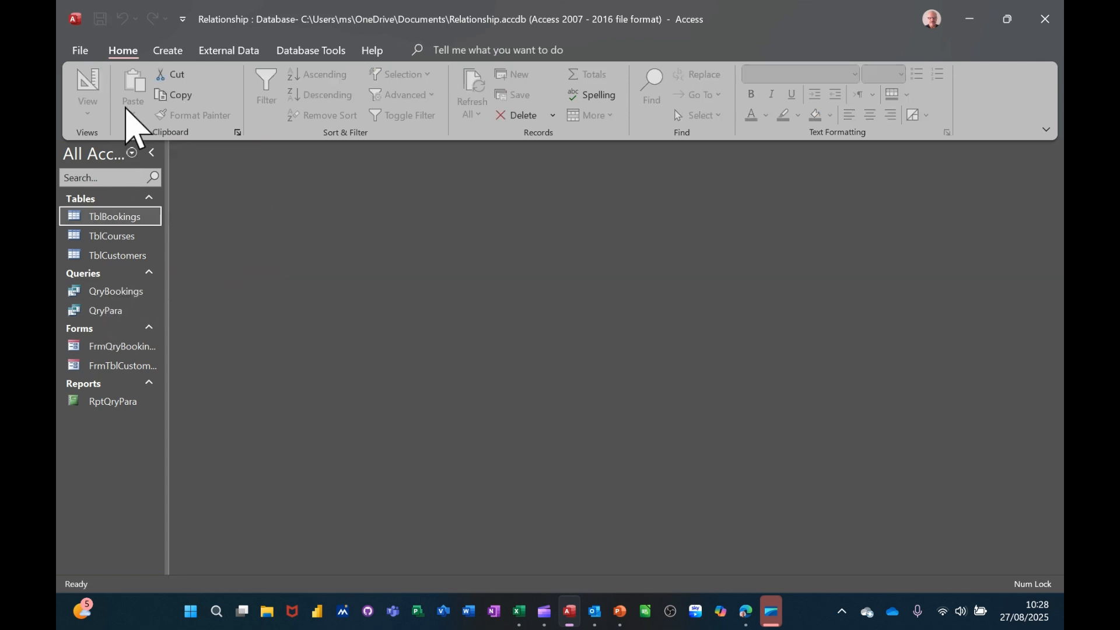
Create a query in design view from TblCustomers and TblBookings, placed side by side, and add the CustomerName field.
{"action": "left_click", "coordinate": [169, 52]}
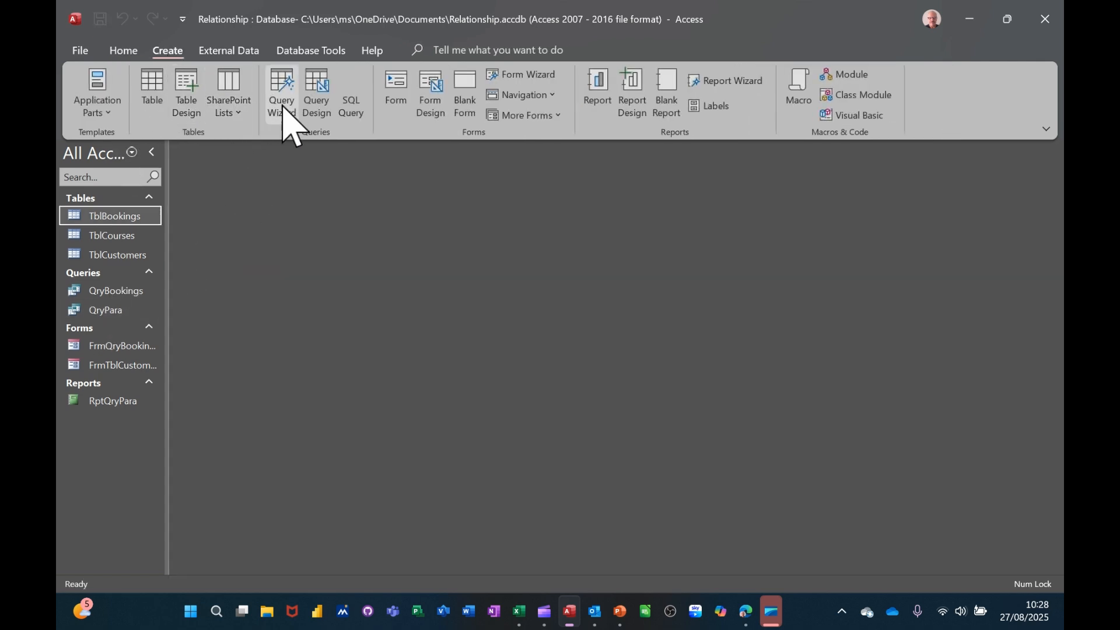
{"action": "left_click", "coordinate": [317, 87]}
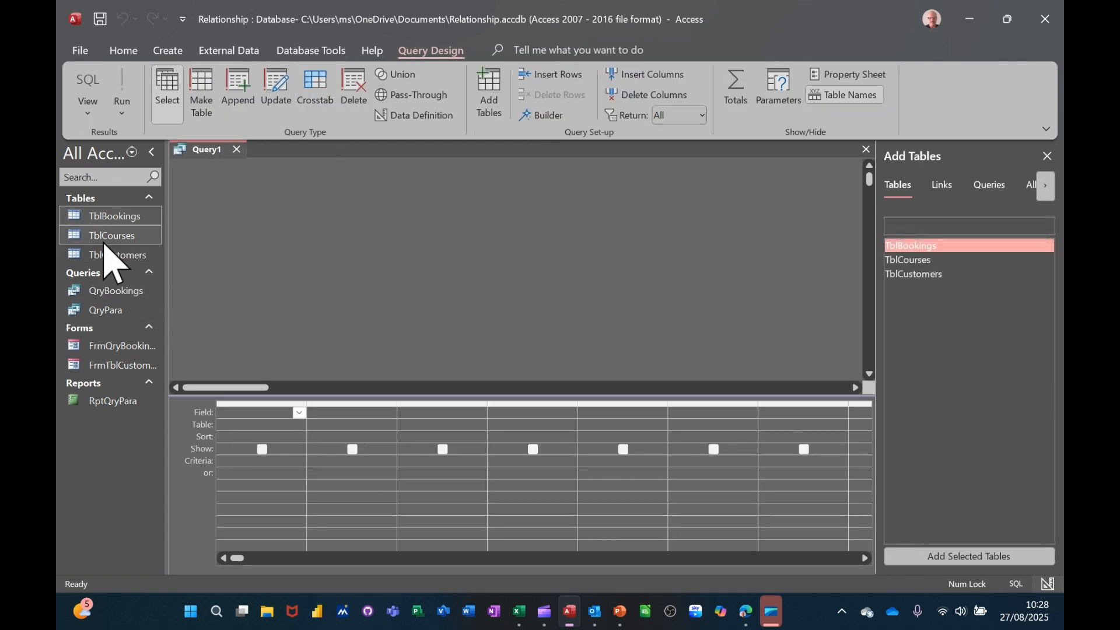
{"action": "left_click_drag", "start_coordinate": [109, 258], "coordinate": [292, 230]}
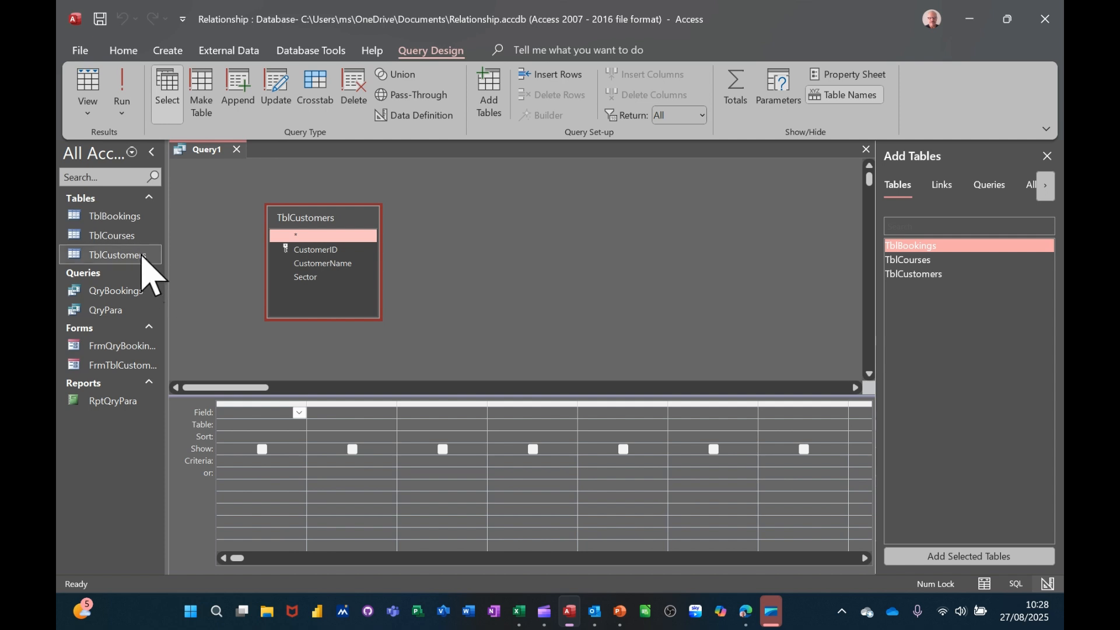
{"action": "left_click_drag", "start_coordinate": [108, 216], "coordinate": [490, 274]}
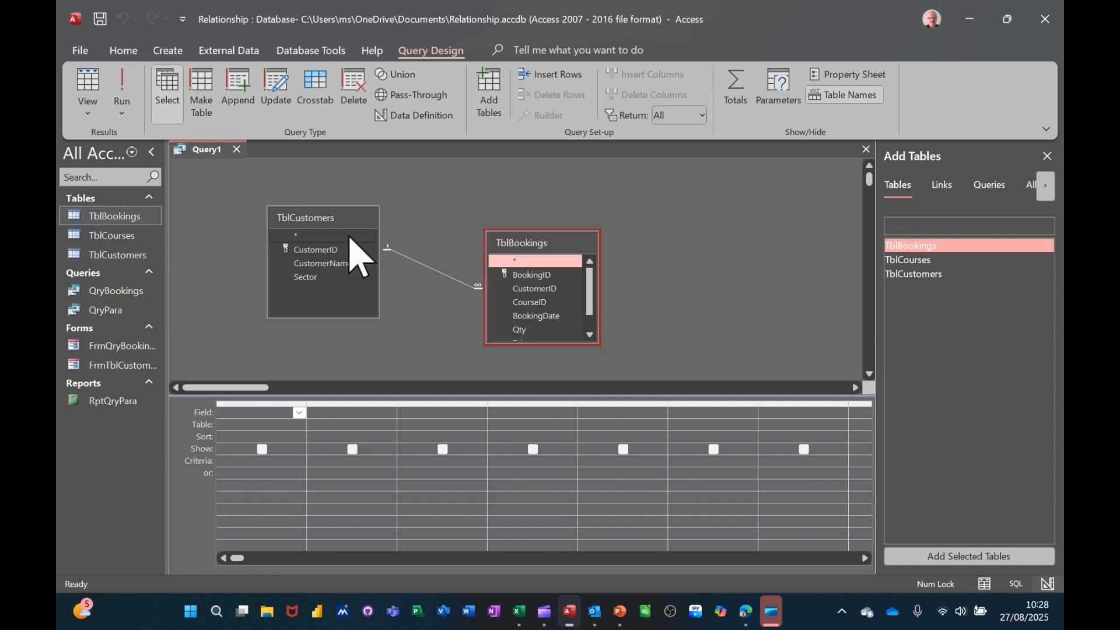
{"action": "left_click_drag", "start_coordinate": [525, 239], "coordinate": [508, 211]}
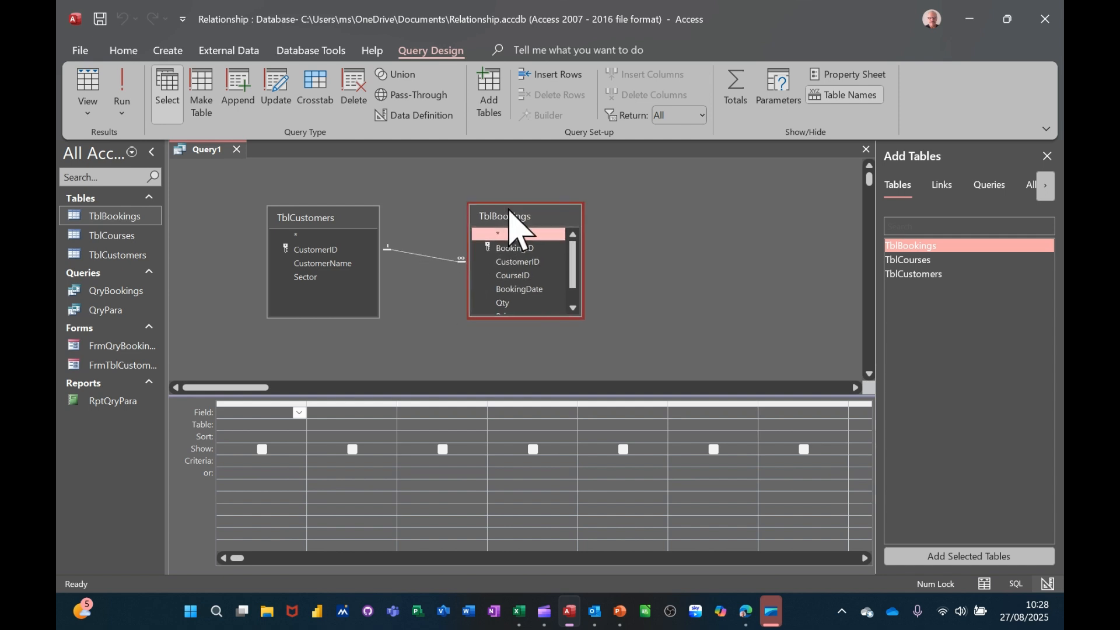
{"action": "double_click", "coordinate": [330, 264]}
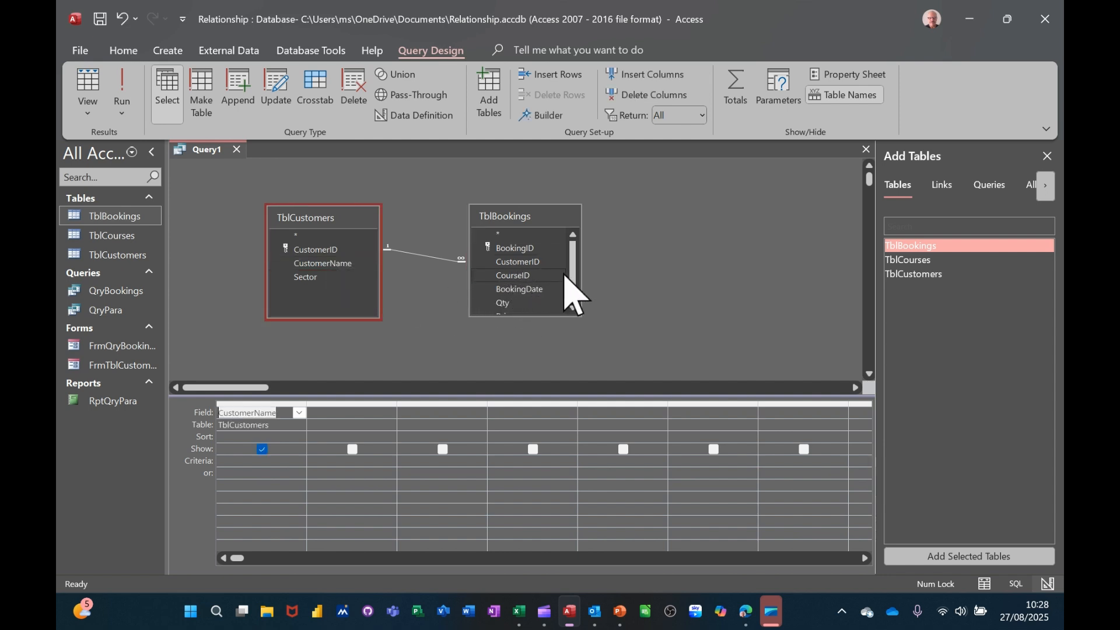
Add TblCourses to the query and delete the join line between TblCustomers and TblCourses, keeping TblBookings between the two tables.
{"action": "mouse_move", "coordinate": [571, 266]}
{"action": "left_mouse_down"}
{"action": "mouse_move", "coordinate": [572, 284]}
{"action": "mouse_move", "coordinate": [572, 263]}
{"action": "left_mouse_up"}
{"action": "left_click_drag", "start_coordinate": [109, 235], "coordinate": [671, 245]}
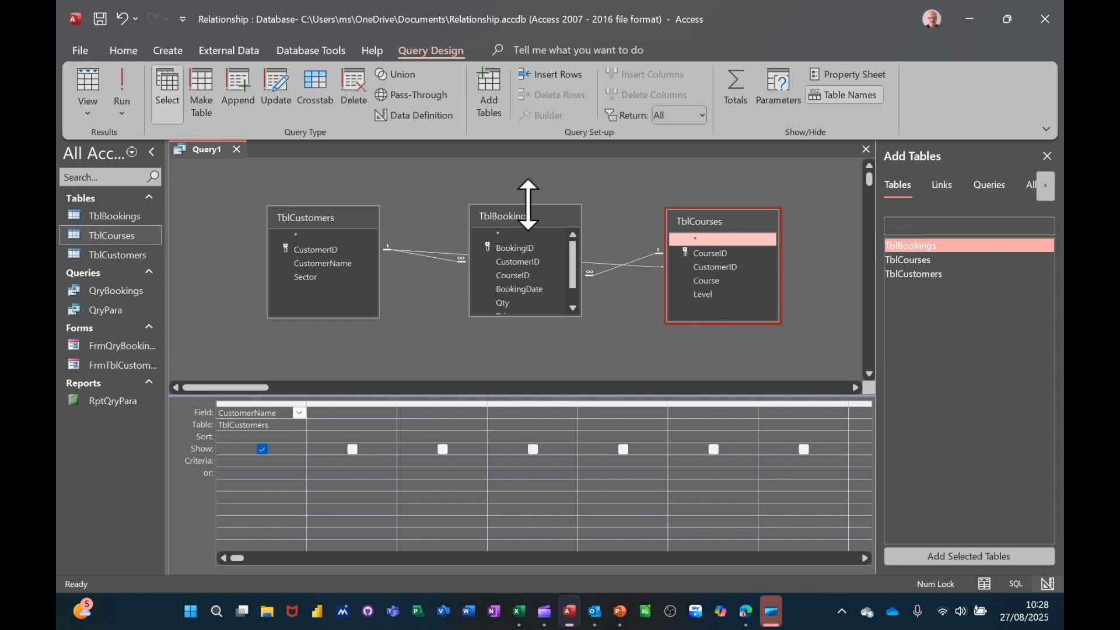
{"action": "left_click_drag", "start_coordinate": [533, 215], "coordinate": [533, 305]}
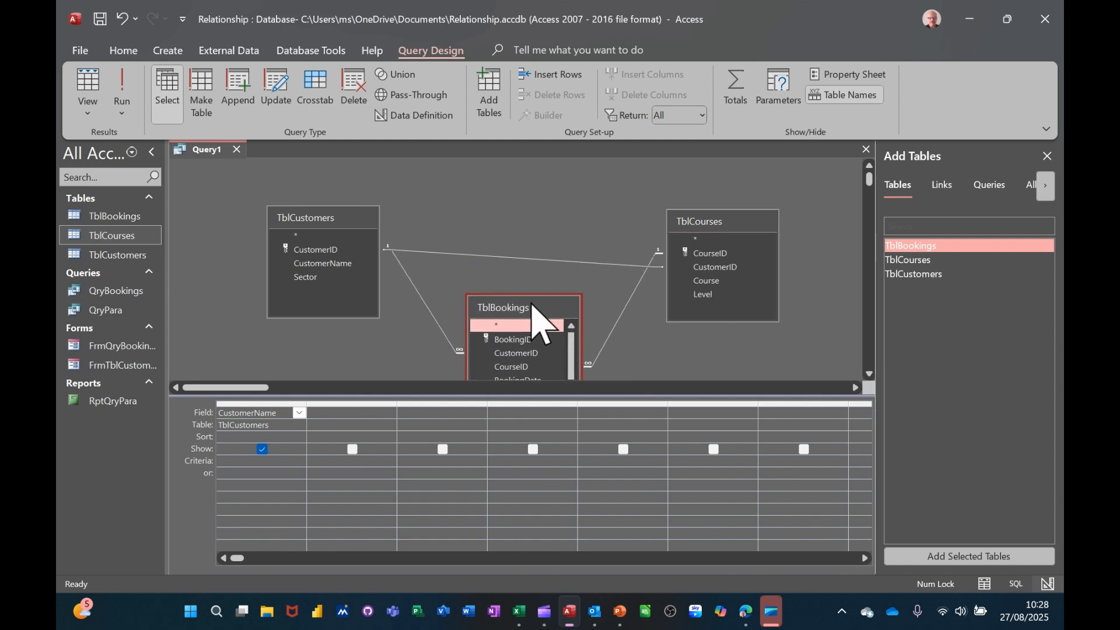
{"action": "left_click", "coordinate": [531, 261]}
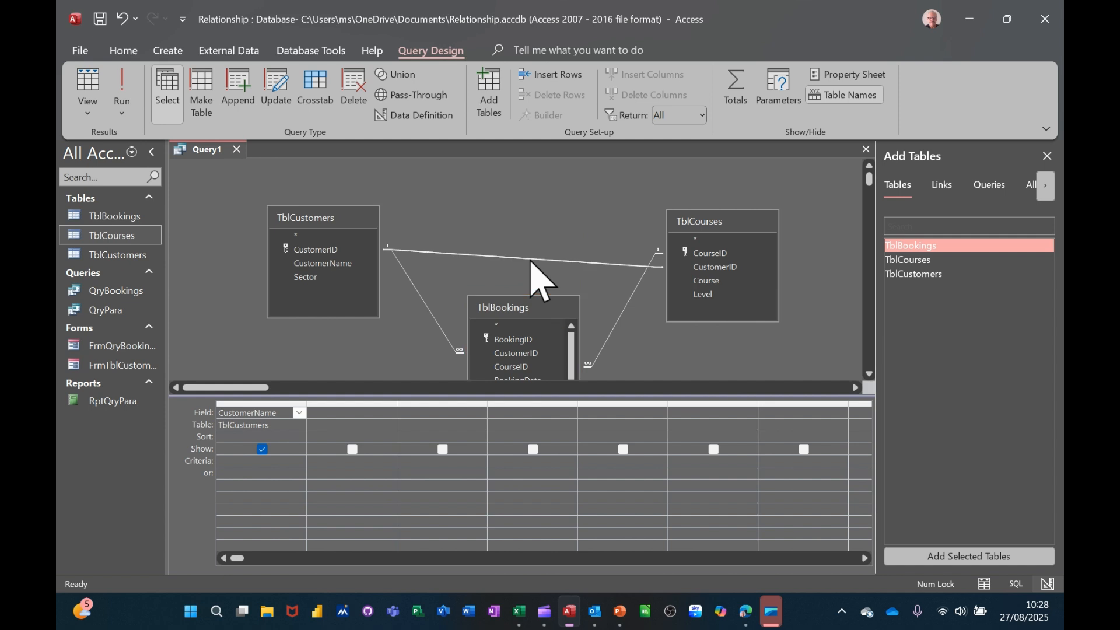
{"action": "key", "text": "Delete"}
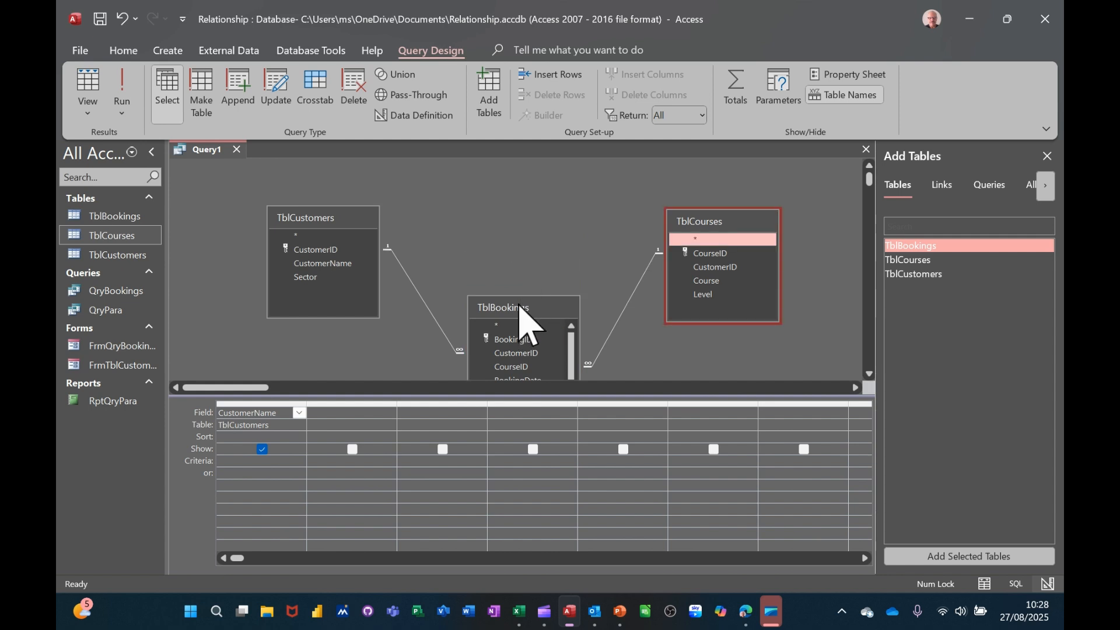
{"action": "left_click_drag", "start_coordinate": [523, 308], "coordinate": [521, 233]}
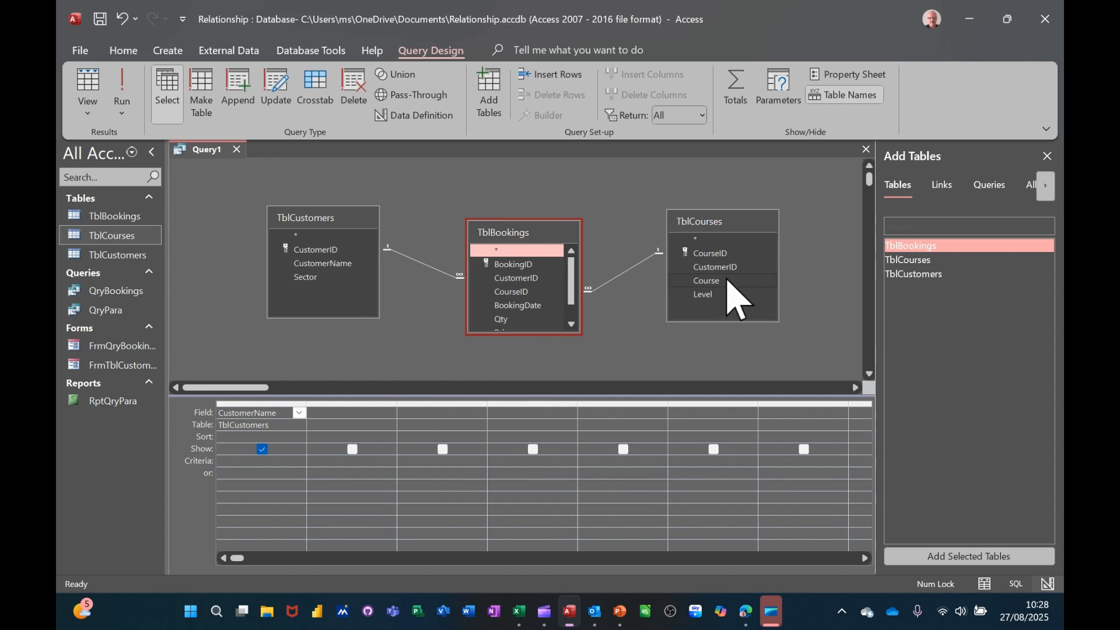
Add Course from TblCourses plus Qty and BookingTotal from TblBookings to the query, and run it.
{"action": "double_click", "coordinate": [710, 282]}
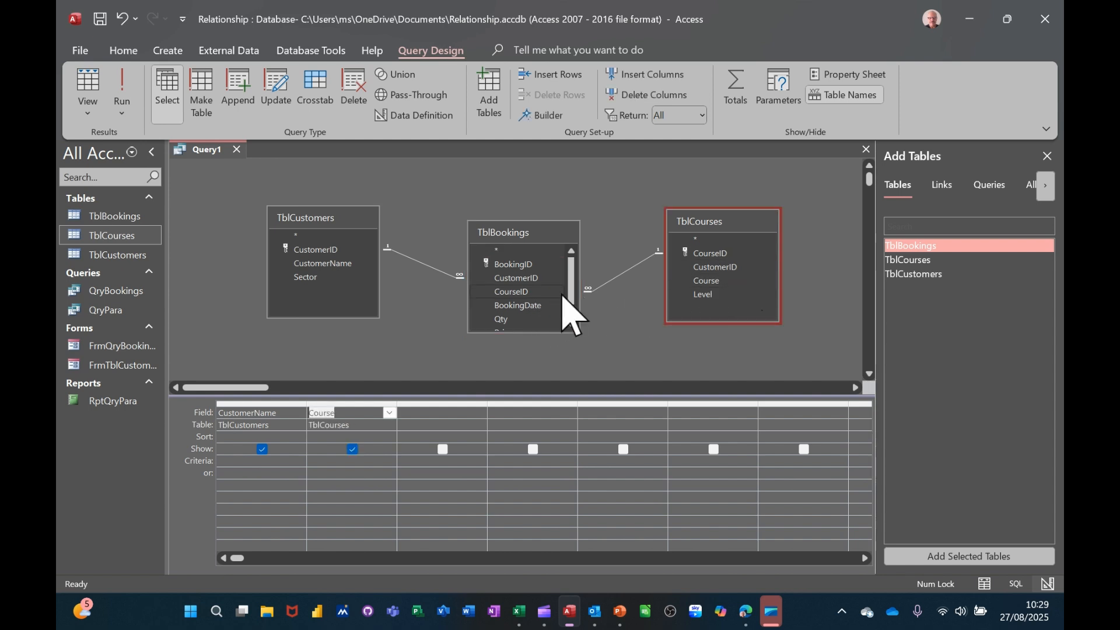
{"action": "left_click_drag", "start_coordinate": [573, 290], "coordinate": [576, 304]}
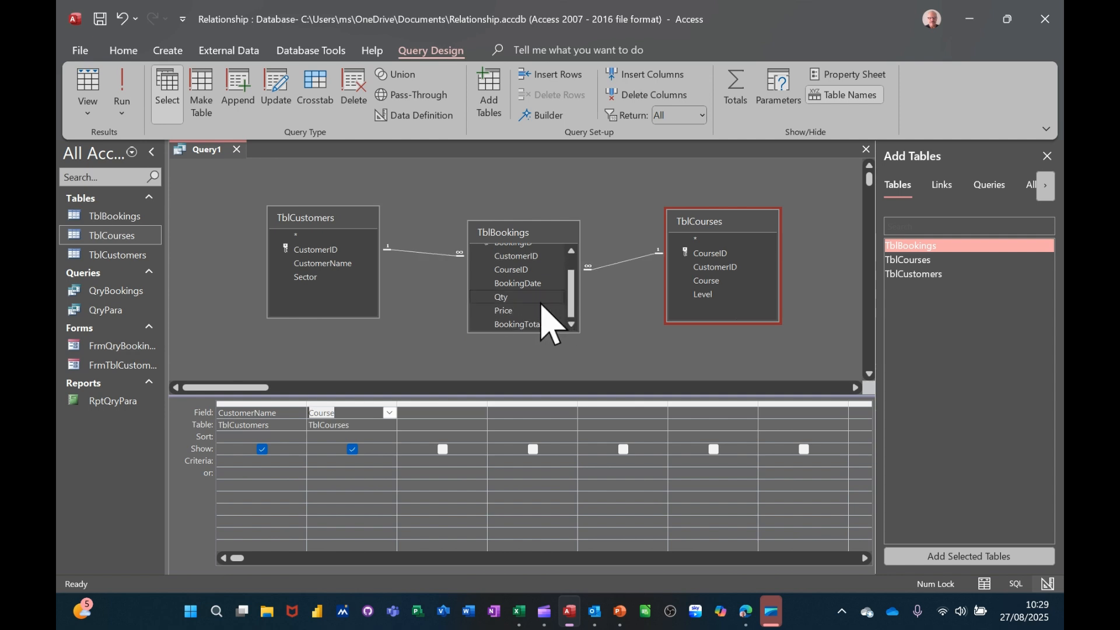
{"action": "double_click", "coordinate": [506, 297]}
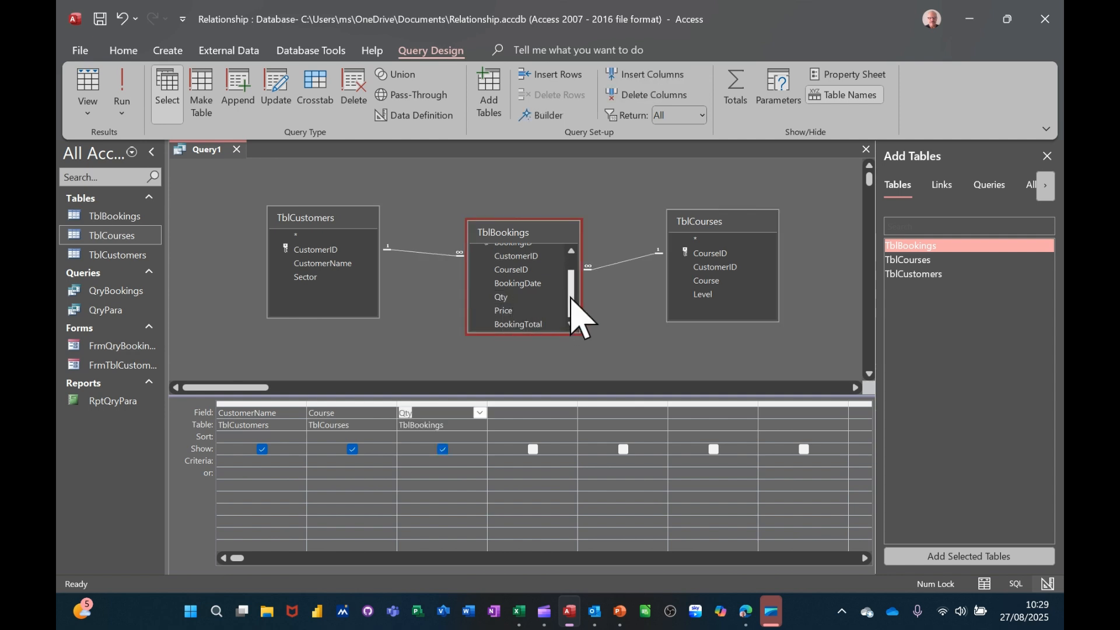
{"action": "left_click", "coordinate": [519, 324]}
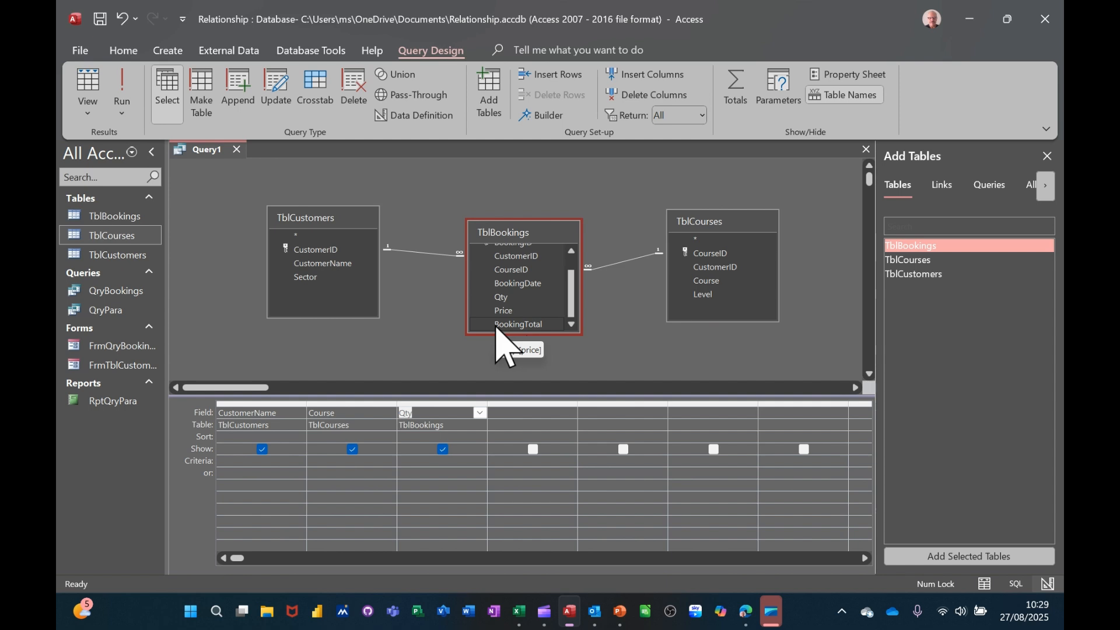
{"action": "double_click", "coordinate": [497, 325]}
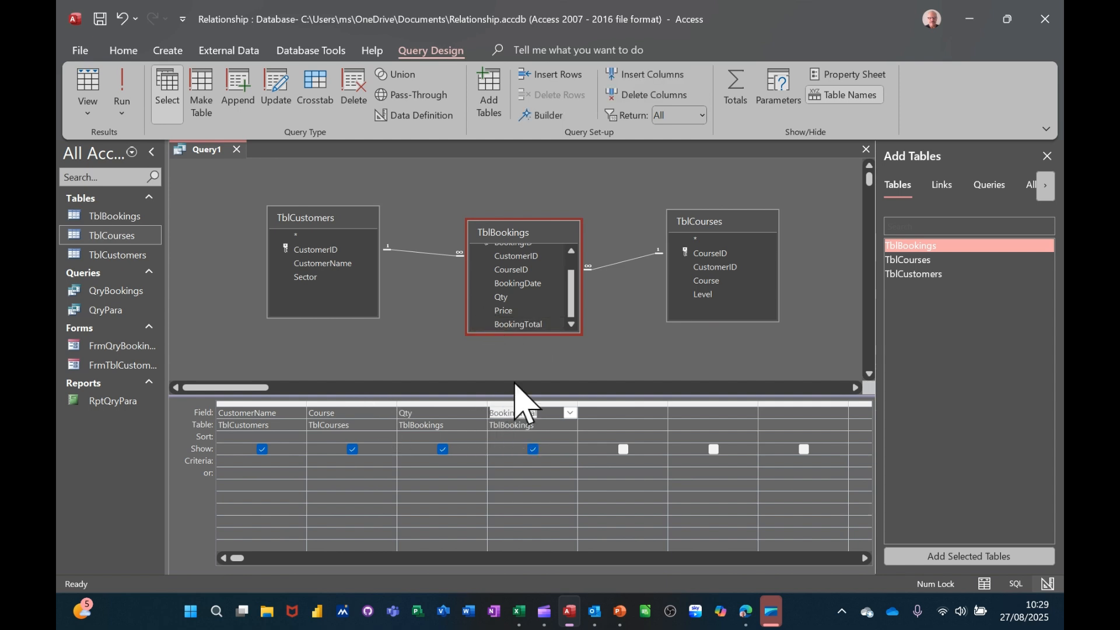
{"action": "left_click", "coordinate": [122, 81]}
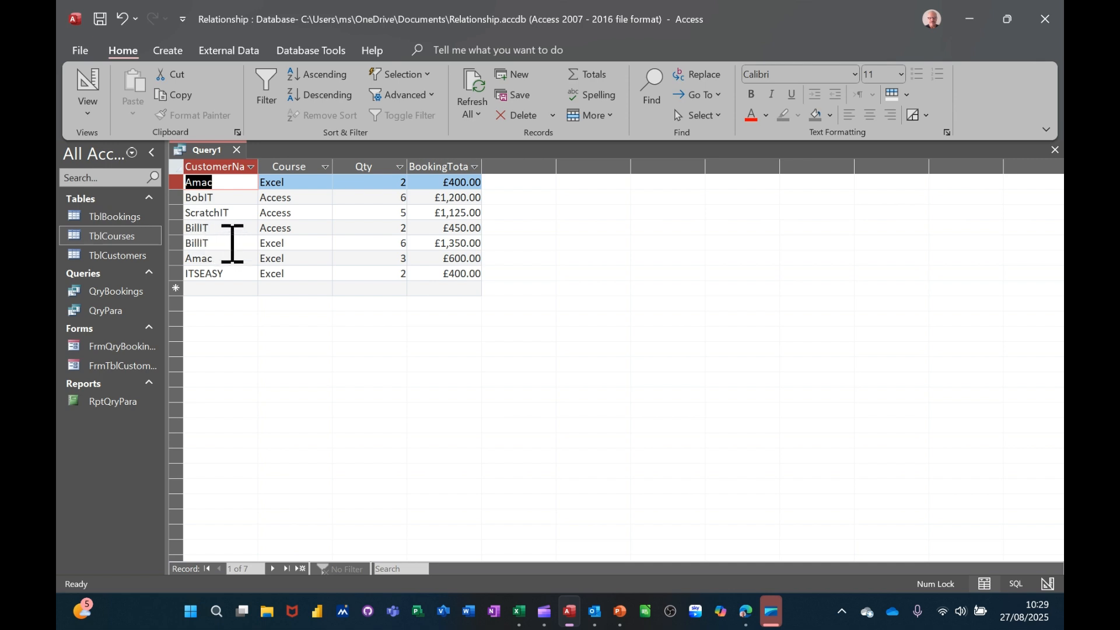
Turn on totals in the query design, set both Qty and BookingTotal to Sum, and run the query.
{"action": "left_click", "coordinate": [87, 97]}
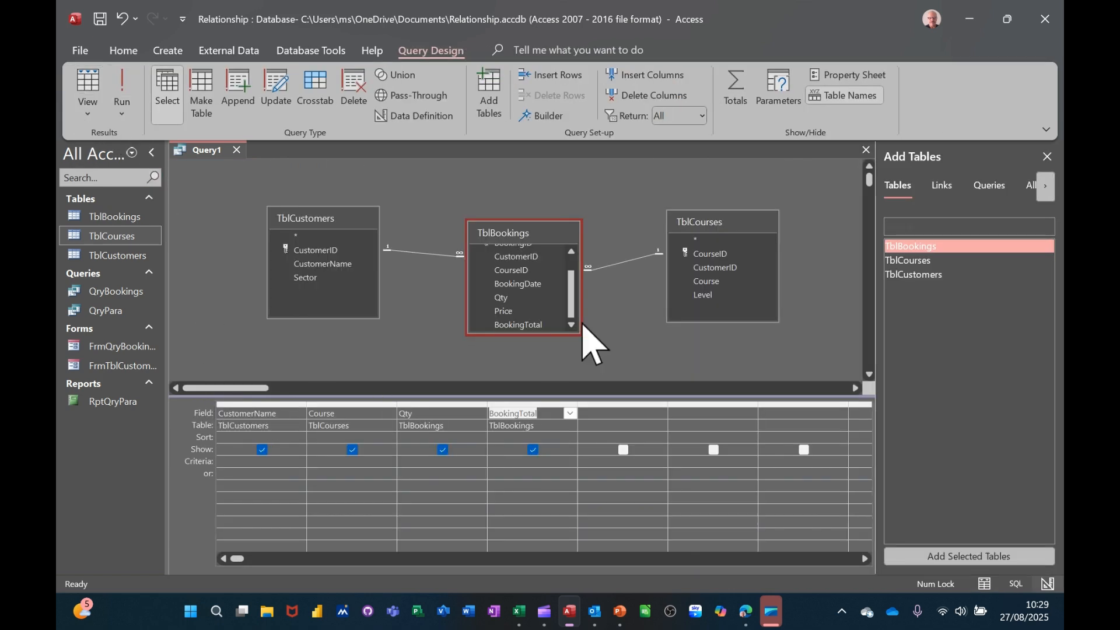
{"action": "left_click", "coordinate": [736, 85]}
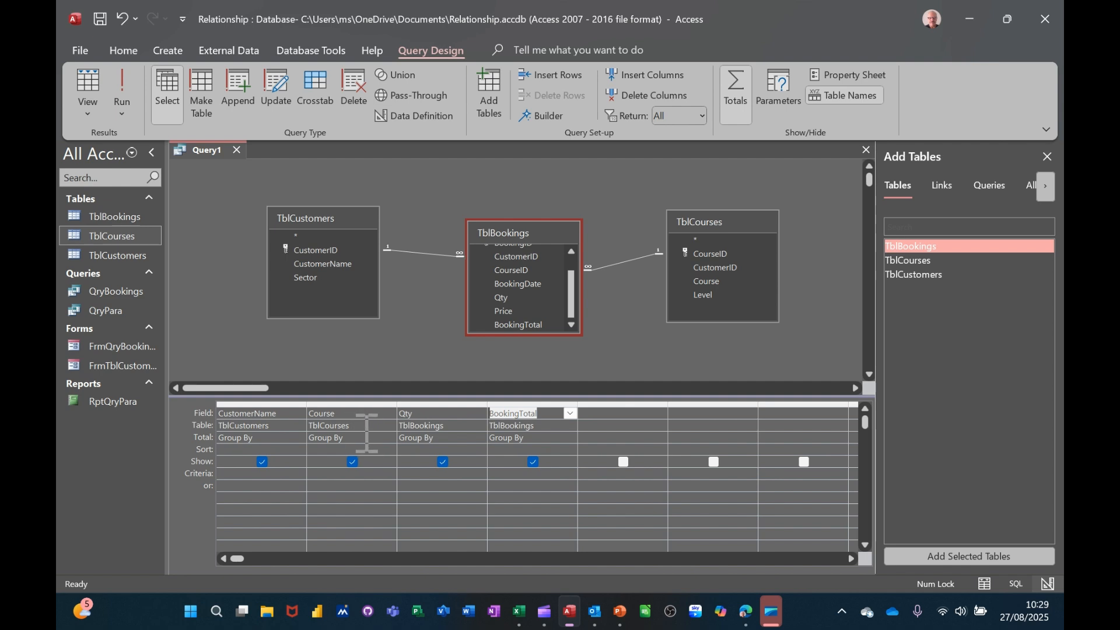
{"action": "left_click", "coordinate": [448, 439]}
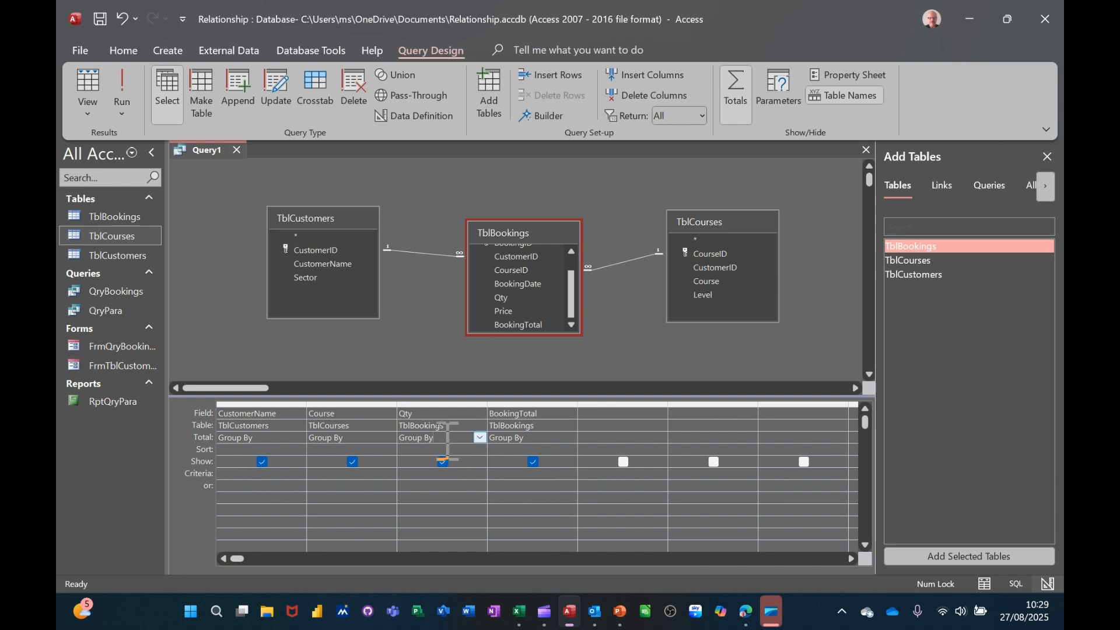
{"action": "left_click", "coordinate": [479, 438]}
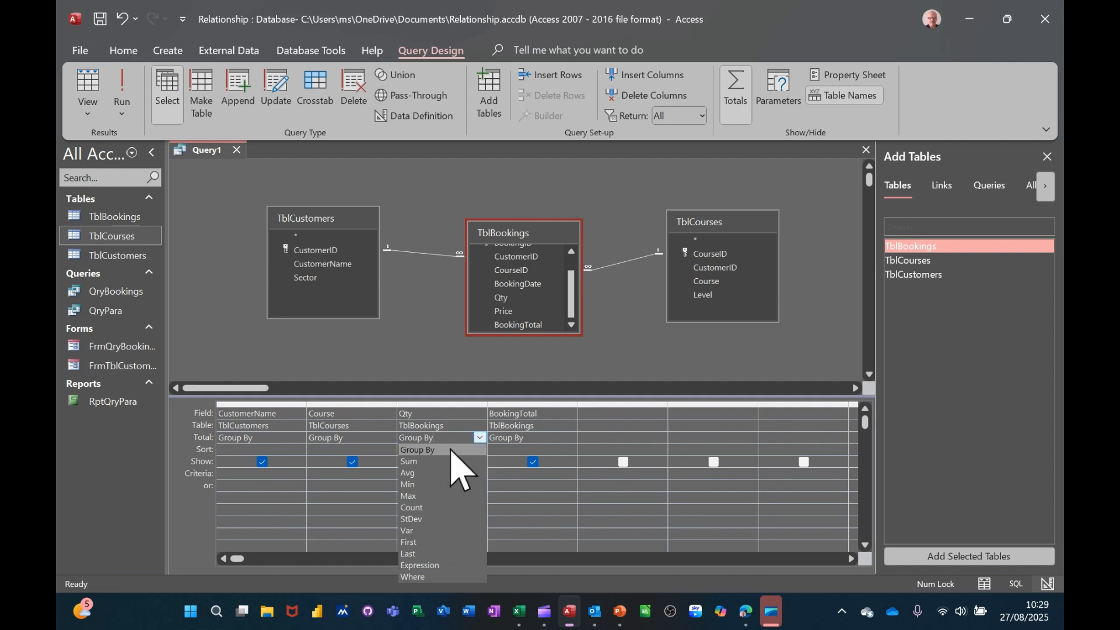
{"action": "left_click", "coordinate": [435, 461]}
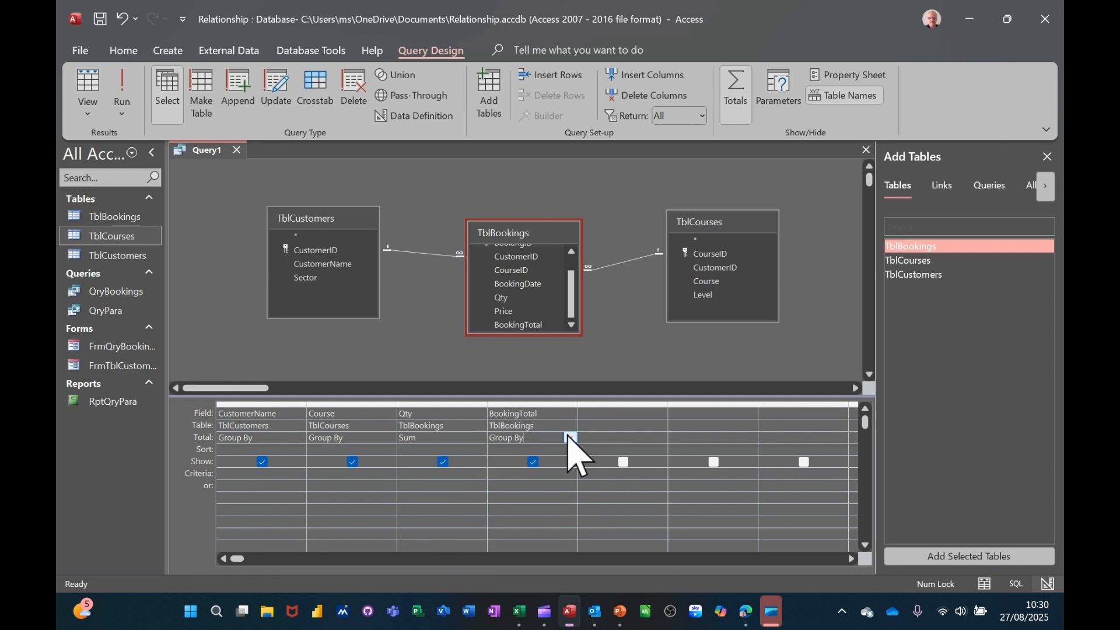
{"action": "left_click", "coordinate": [569, 437]}
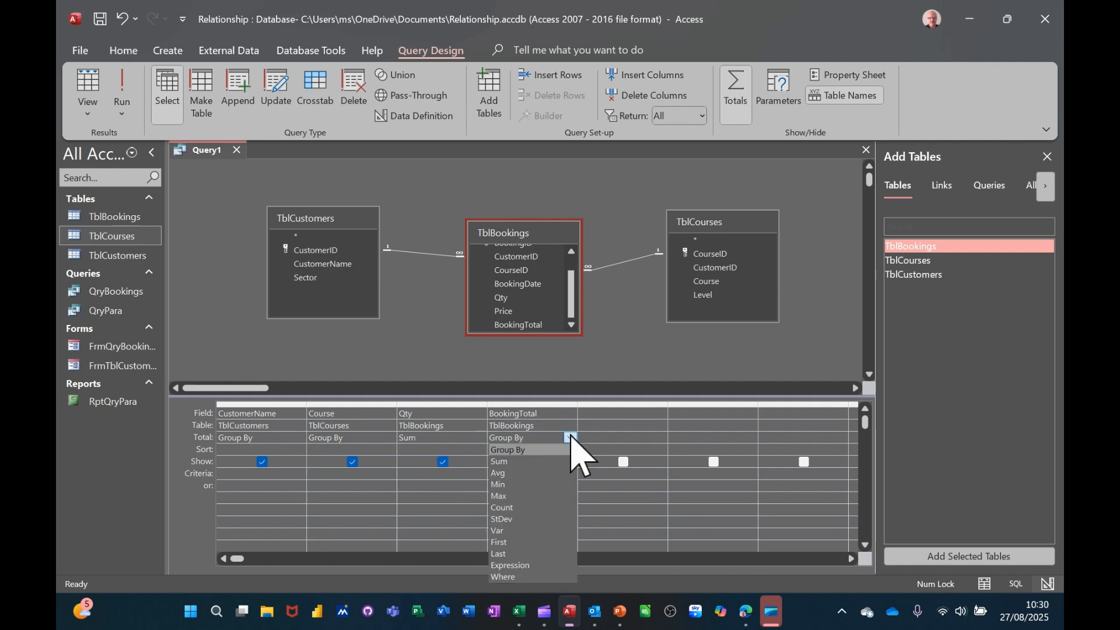
{"action": "left_click", "coordinate": [534, 461]}
{"action": "left_click", "coordinate": [124, 98]}
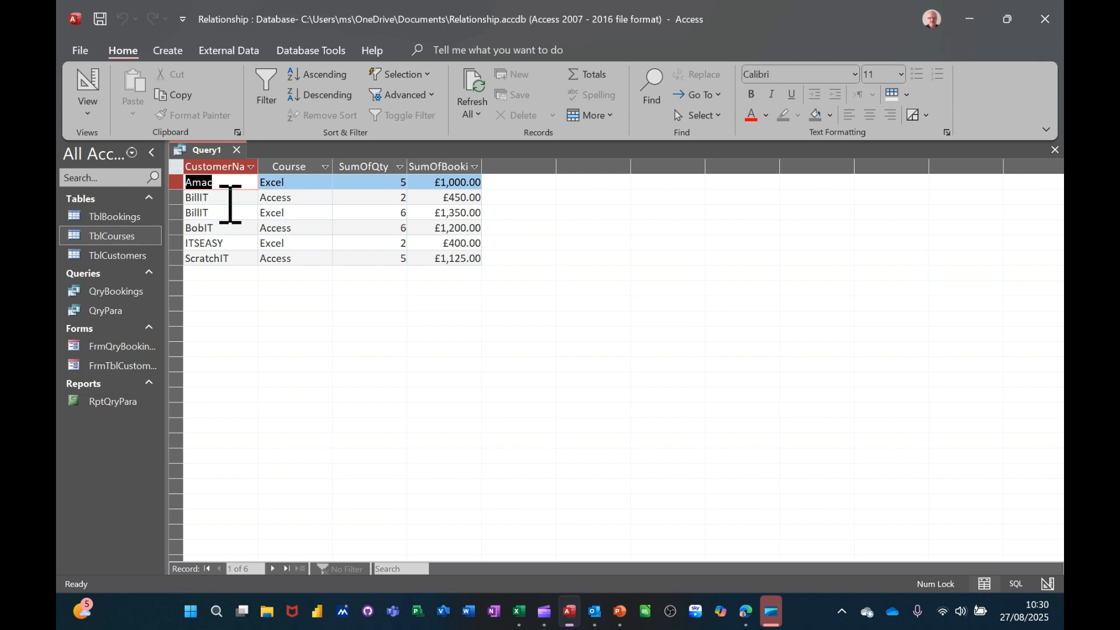
Change the Course field's total from grouping to Count in the query design and run the query.
{"action": "left_click", "coordinate": [89, 93]}
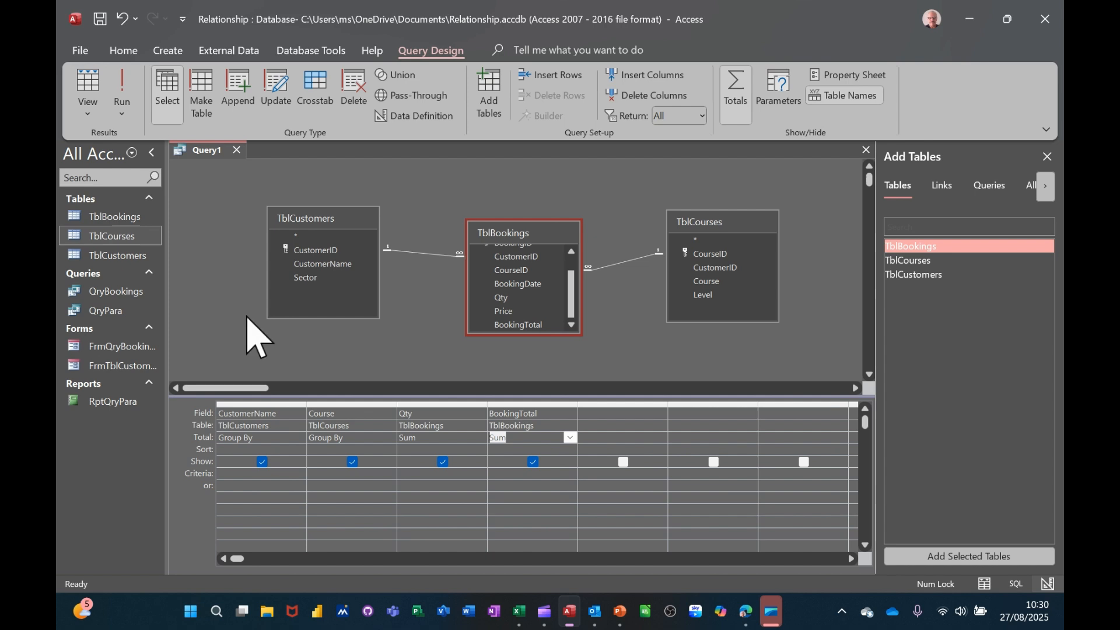
{"action": "left_click", "coordinate": [389, 437]}
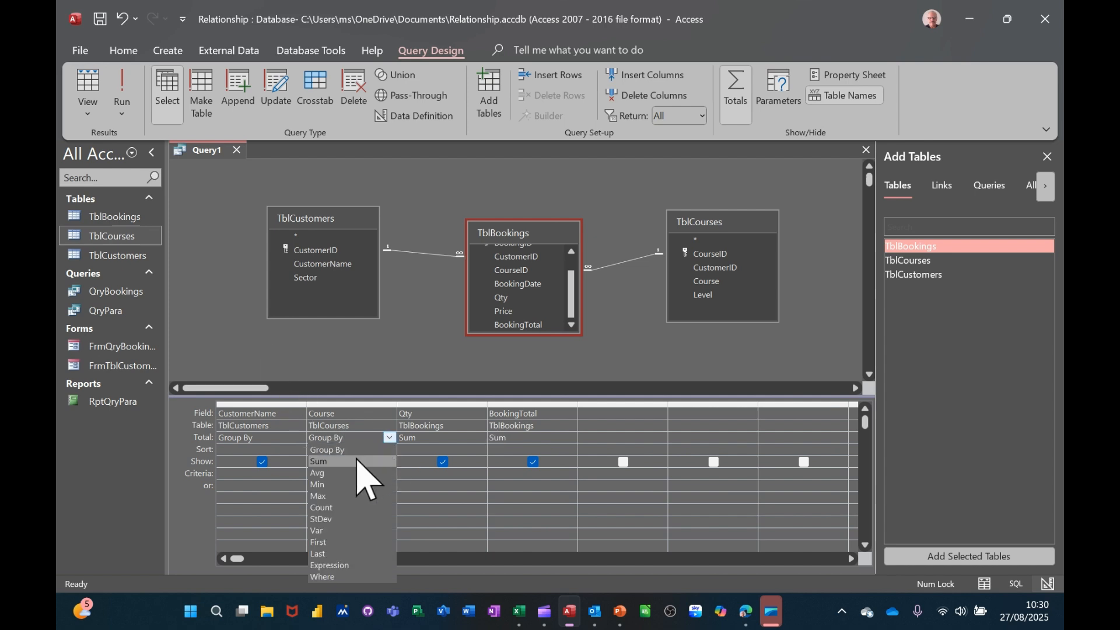
{"action": "left_click", "coordinate": [362, 509]}
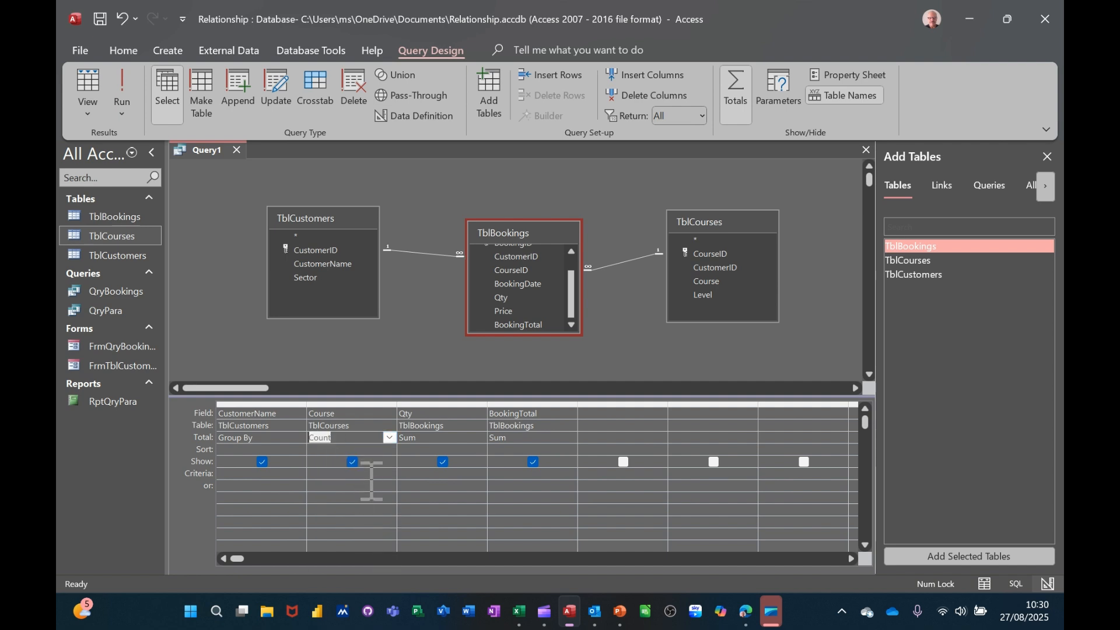
{"action": "left_click", "coordinate": [119, 87]}
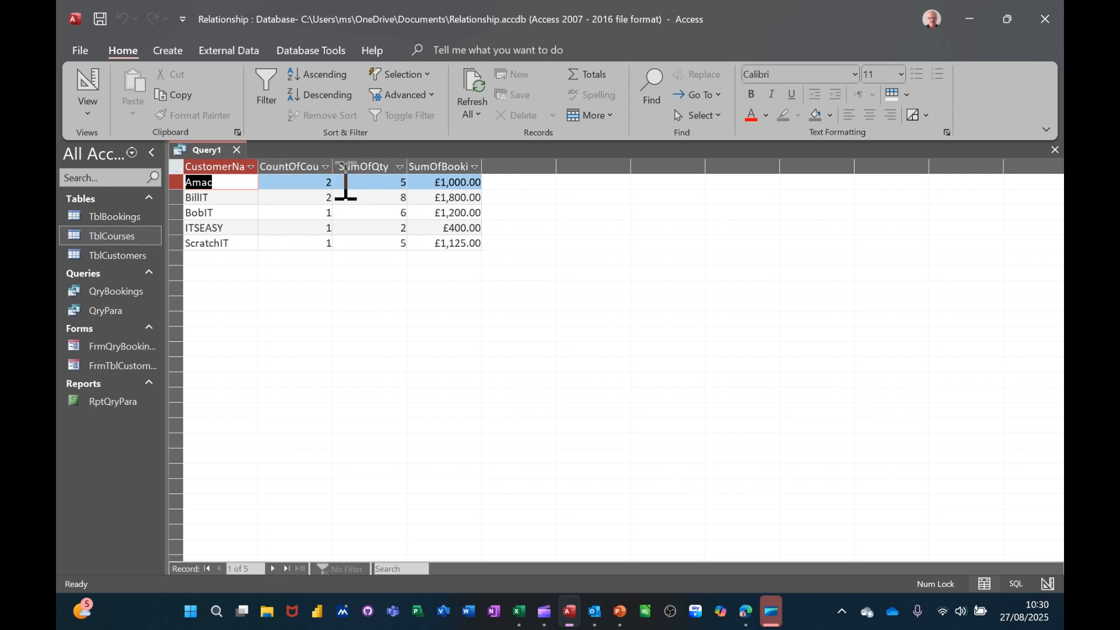
Give the query's Course, Qty and BookingTotal fields the column names CourseAttended, Students and Total.
{"action": "left_click", "coordinate": [85, 88]}
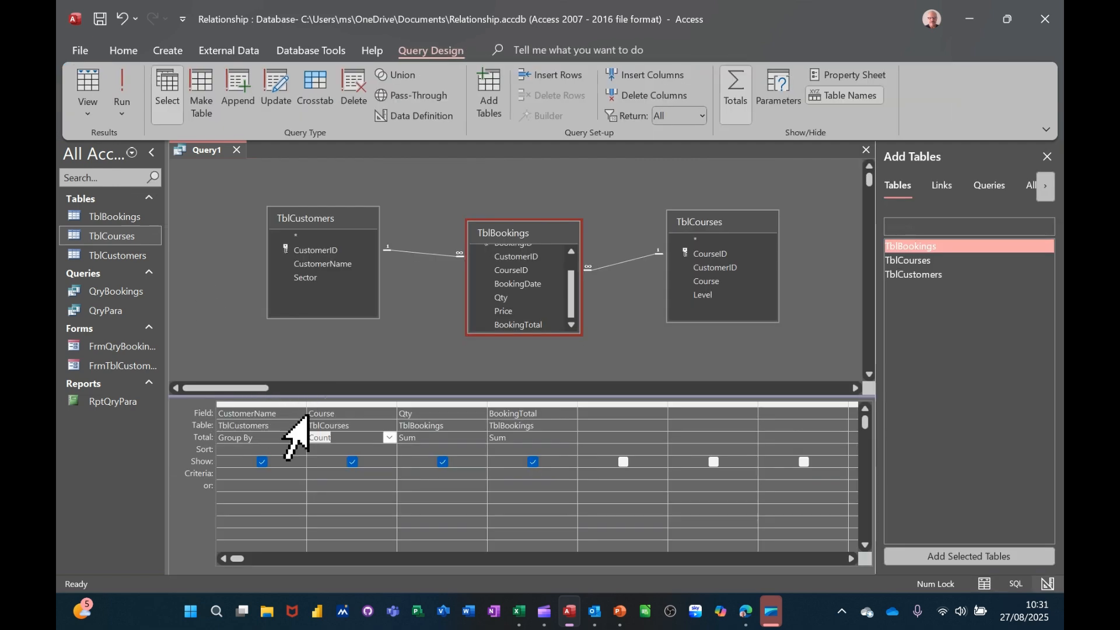
{"action": "left_click", "coordinate": [349, 413]}
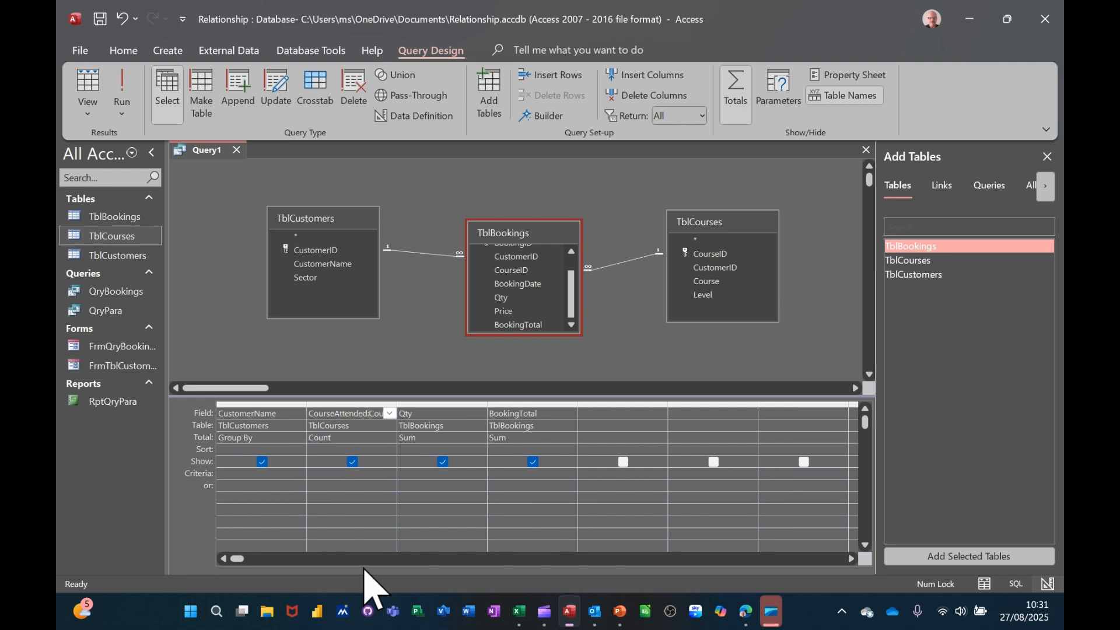
{"action": "left_click", "coordinate": [405, 413]}
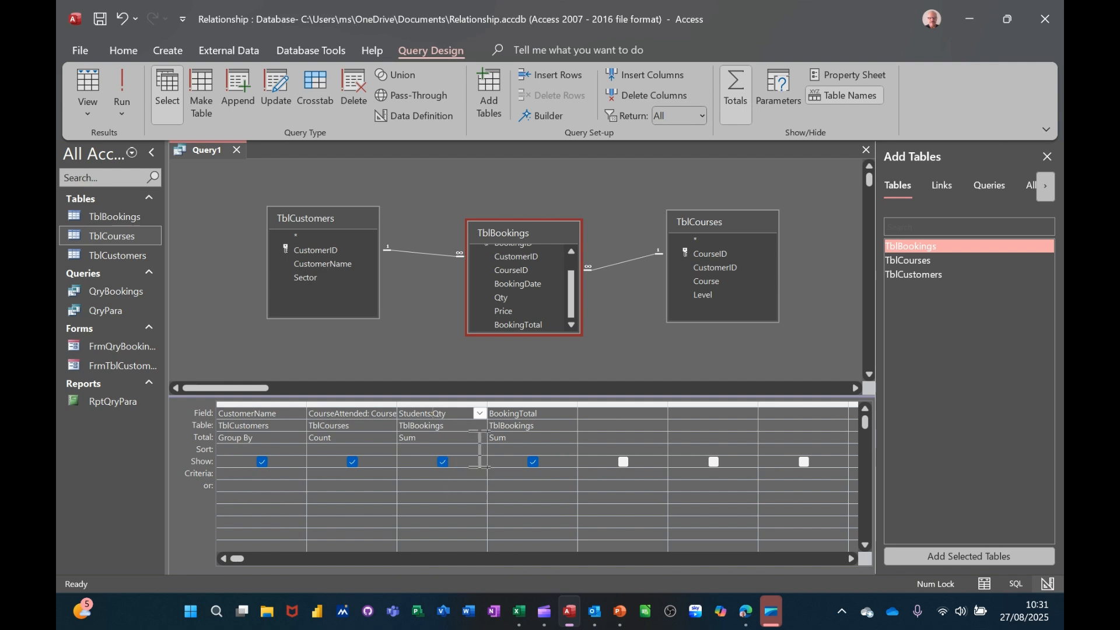
{"action": "left_click", "coordinate": [495, 415]}
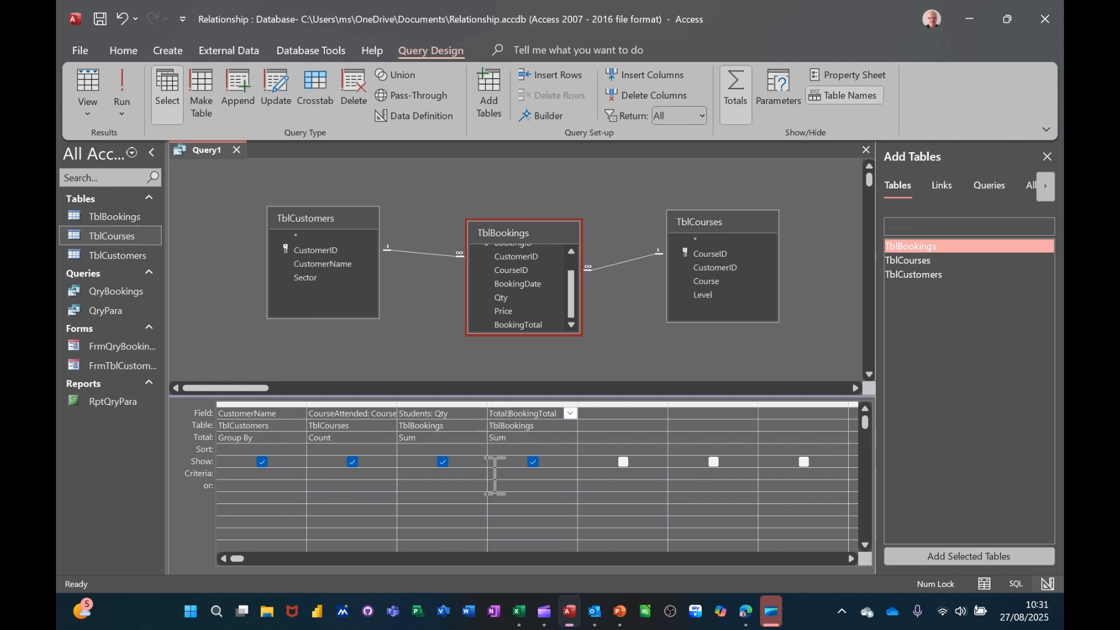
Run the query and widen the CourseAttended column to fit its full heading.
{"action": "left_click", "coordinate": [122, 88]}
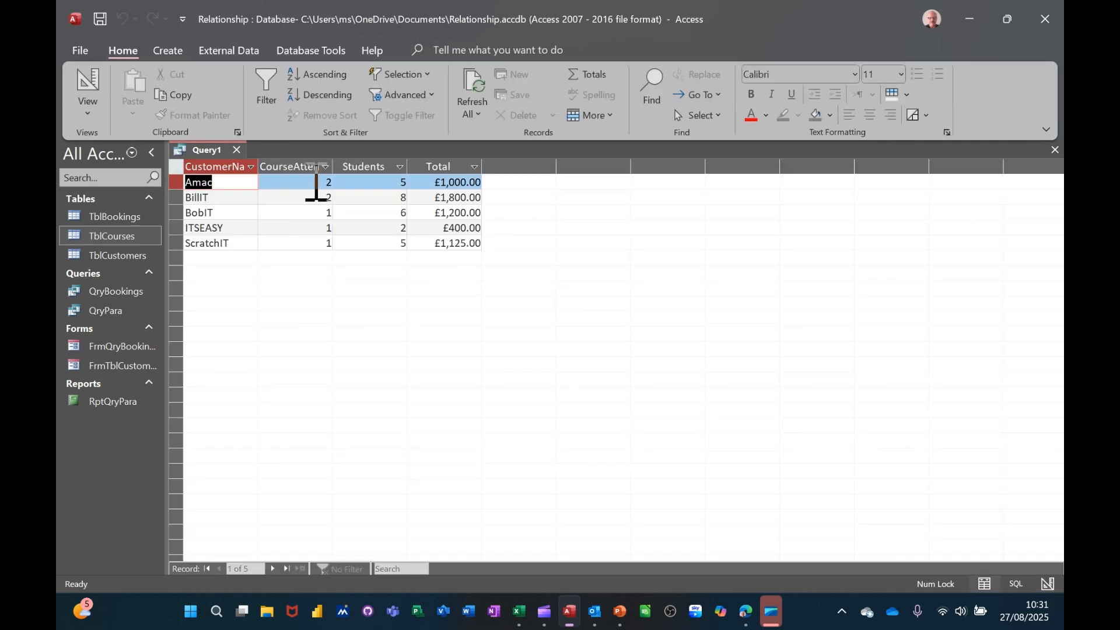
{"action": "left_click", "coordinate": [343, 166]}
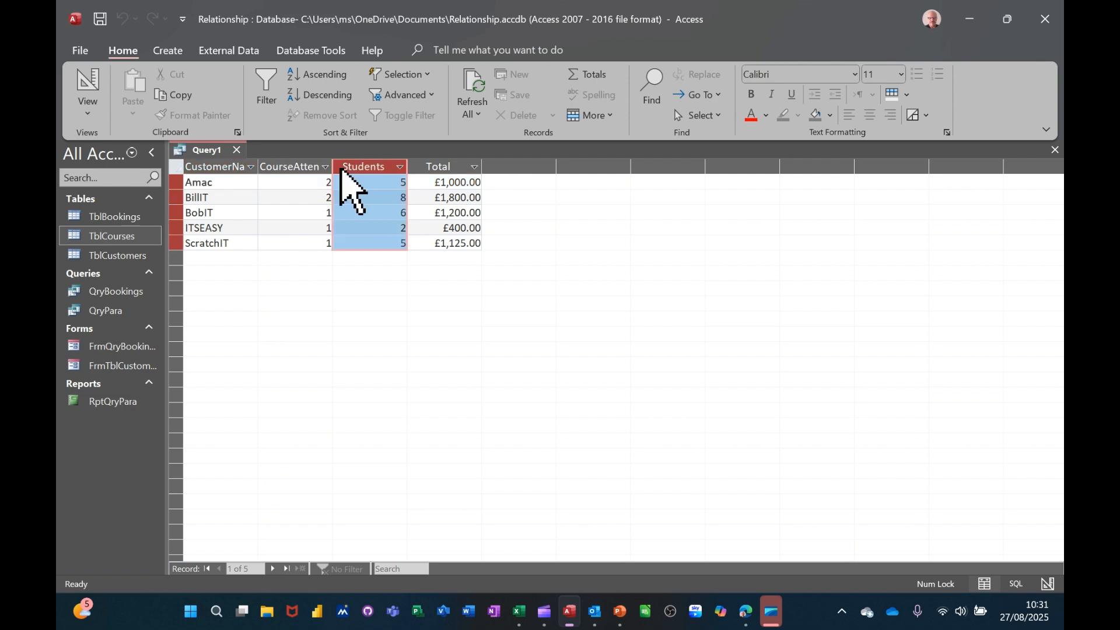
{"action": "double_click", "coordinate": [333, 166]}
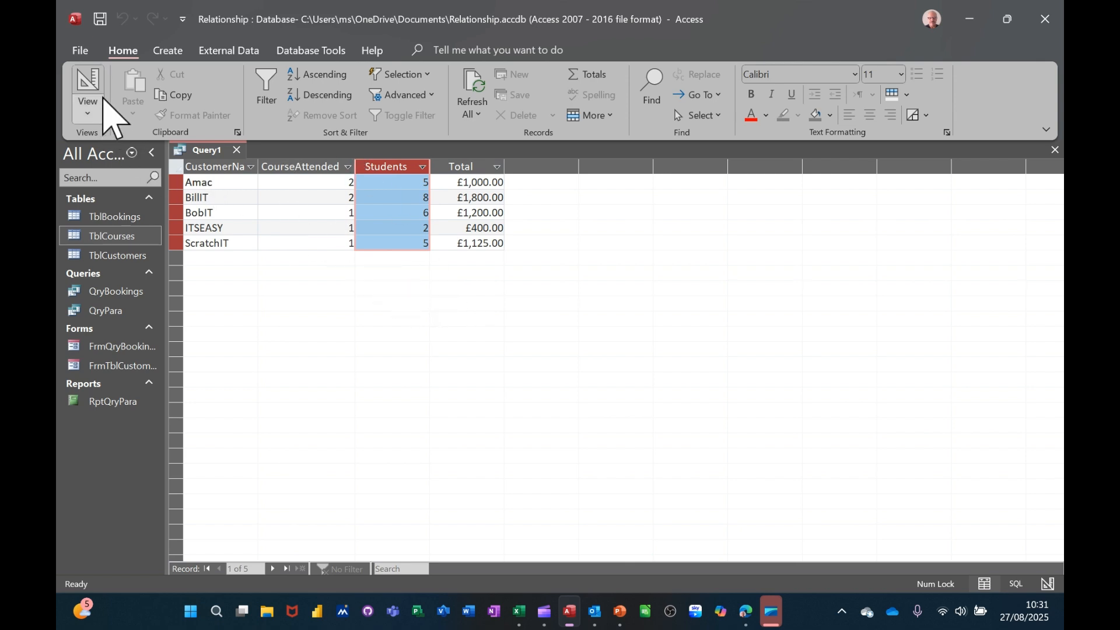
Save the totals query as QryCompanyAnalysis and close it.
{"action": "left_click", "coordinate": [101, 19]}
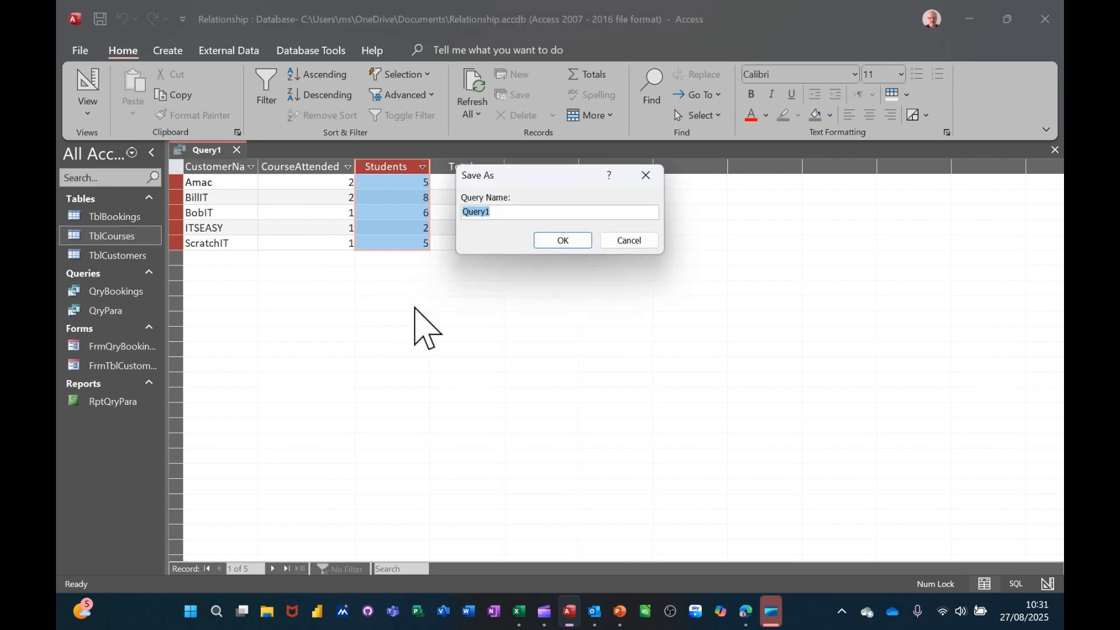
{"action": "type", "text": "Q"}
{"action": "left_click", "coordinate": [551, 242]}
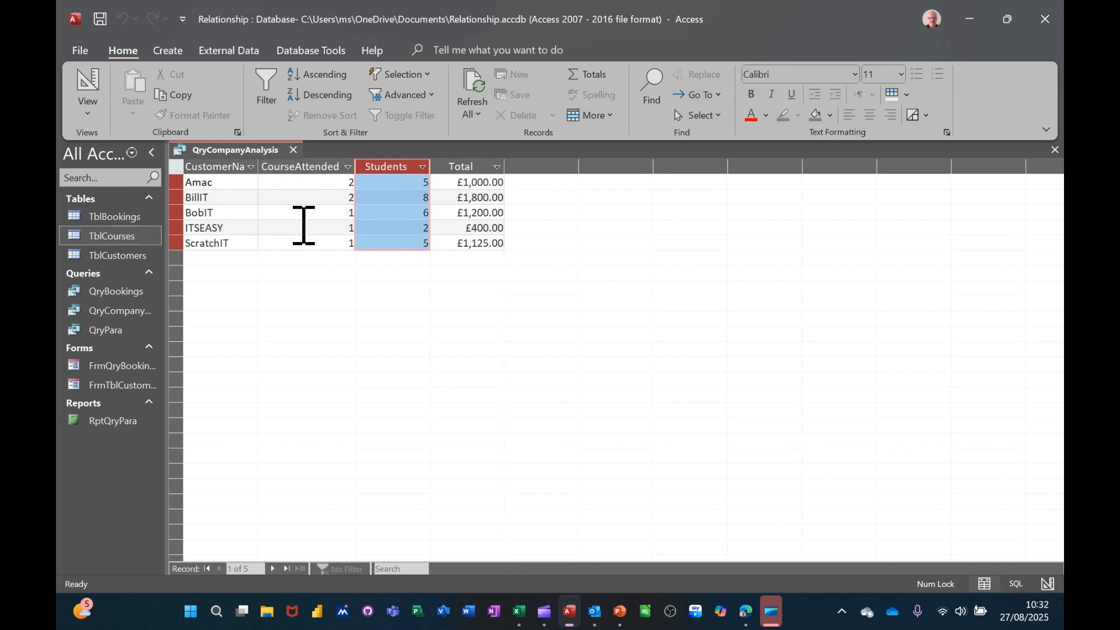
{"action": "left_click", "coordinate": [294, 151]}
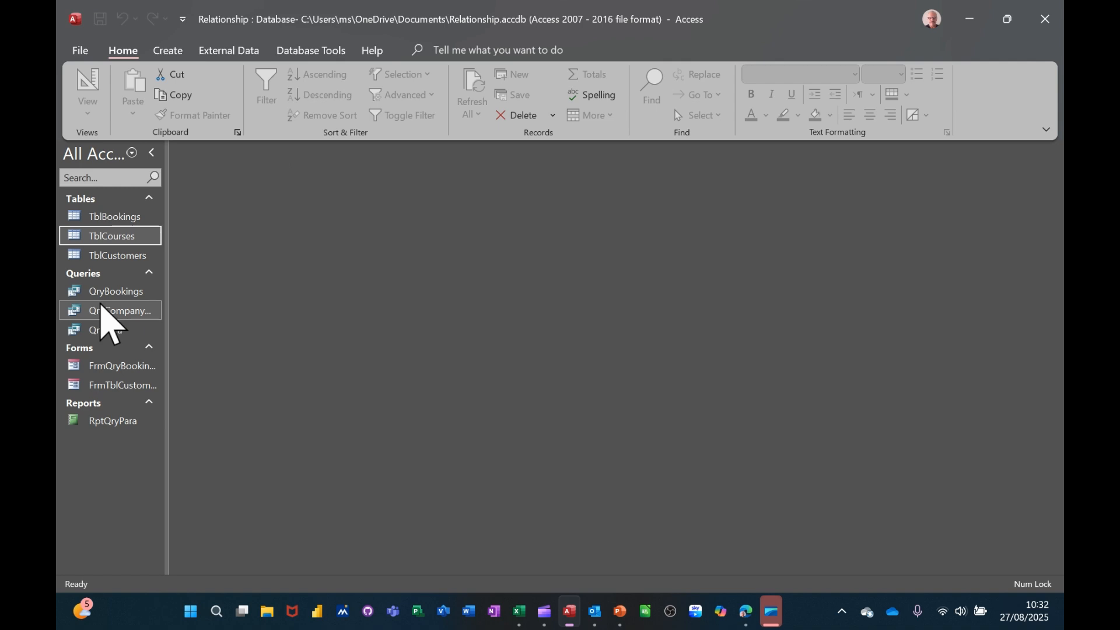
Widen the object list to show full names and create a basic report from QryCompanyAnalysis.
{"action": "left_click", "coordinate": [138, 295]}
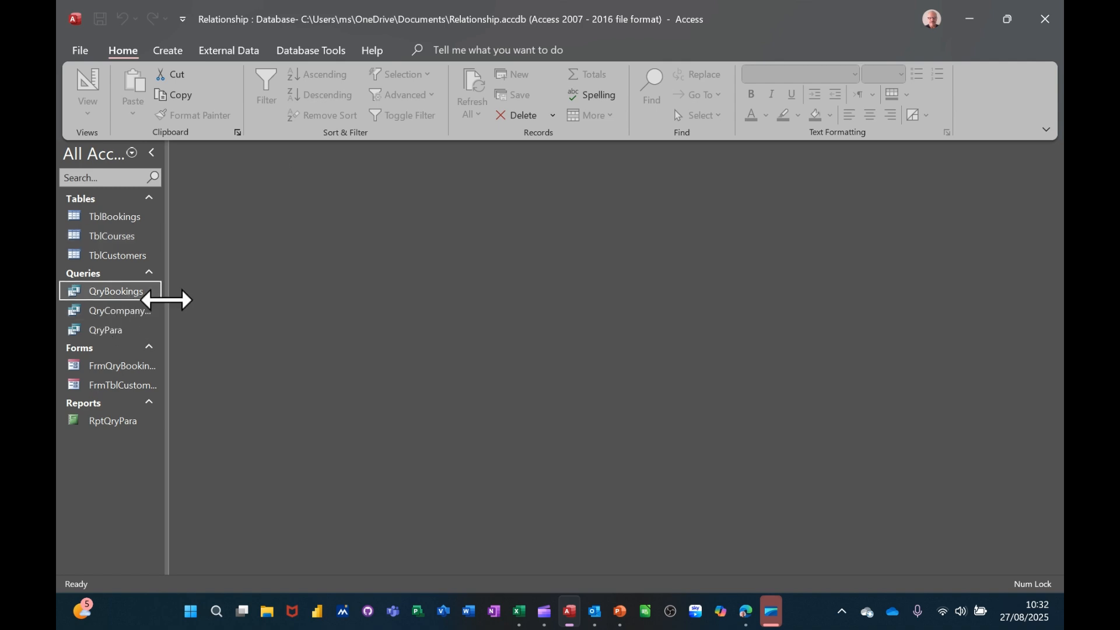
{"action": "left_click_drag", "start_coordinate": [166, 299], "coordinate": [230, 305]}
{"action": "left_click", "coordinate": [147, 315]}
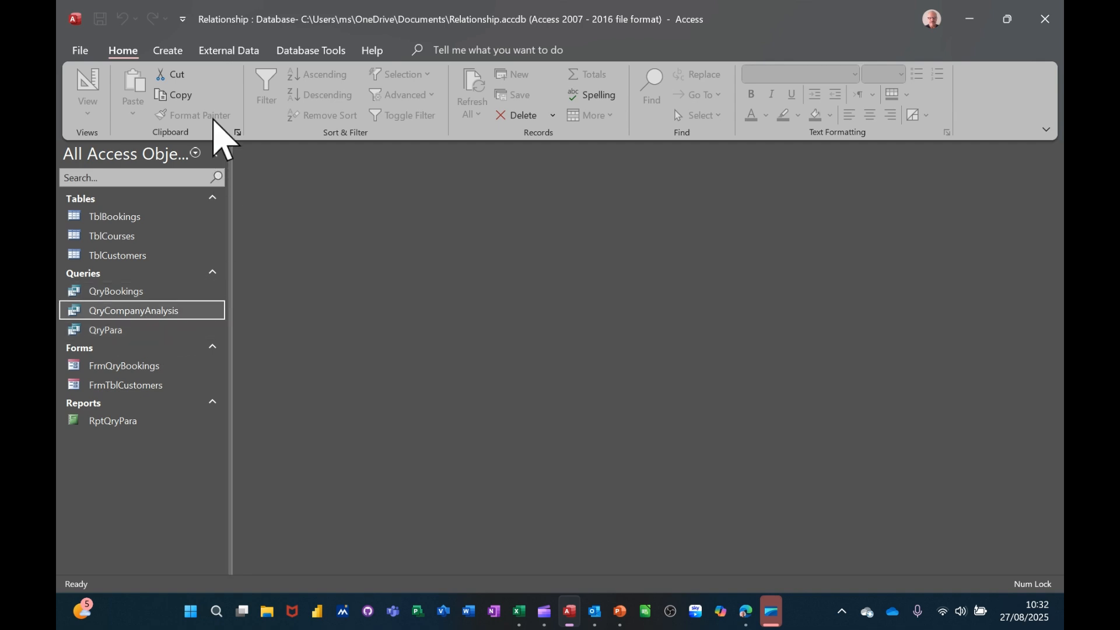
{"action": "left_click", "coordinate": [168, 51]}
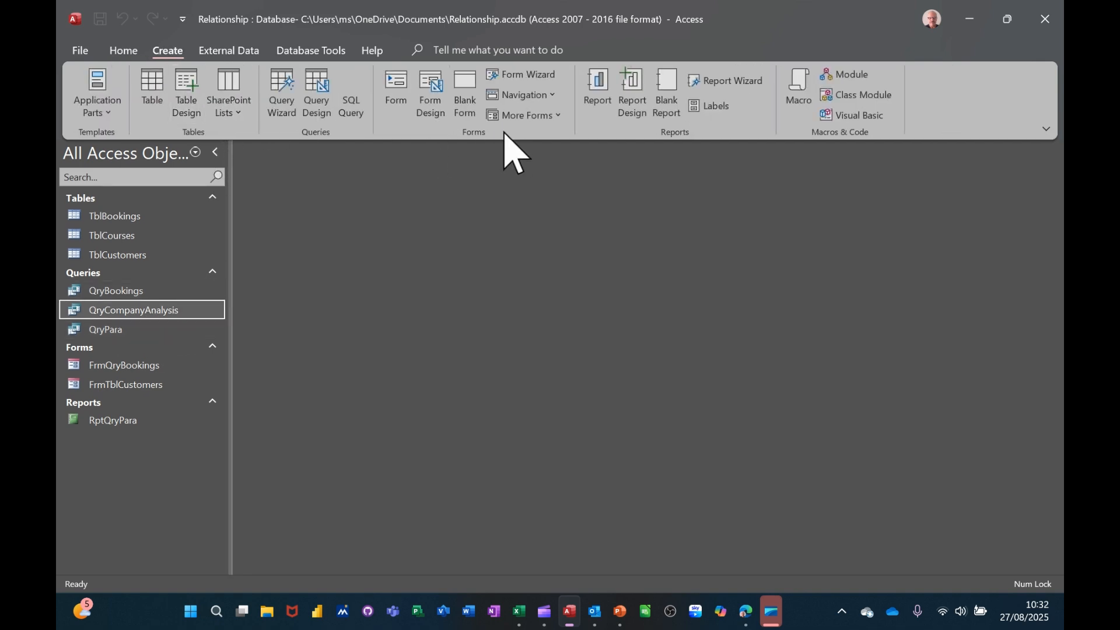
{"action": "left_click", "coordinate": [604, 88]}
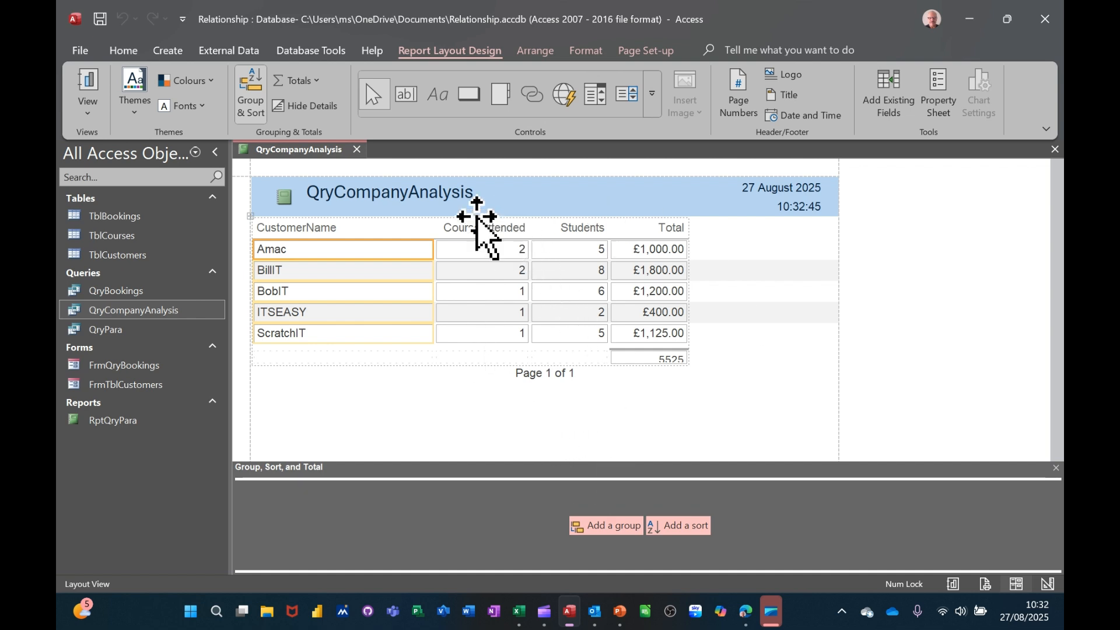
Close the new report, saving it as RptQryCompanyAnalysis.
{"action": "left_click", "coordinate": [357, 149]}
{"action": "left_click", "coordinate": [542, 337]}
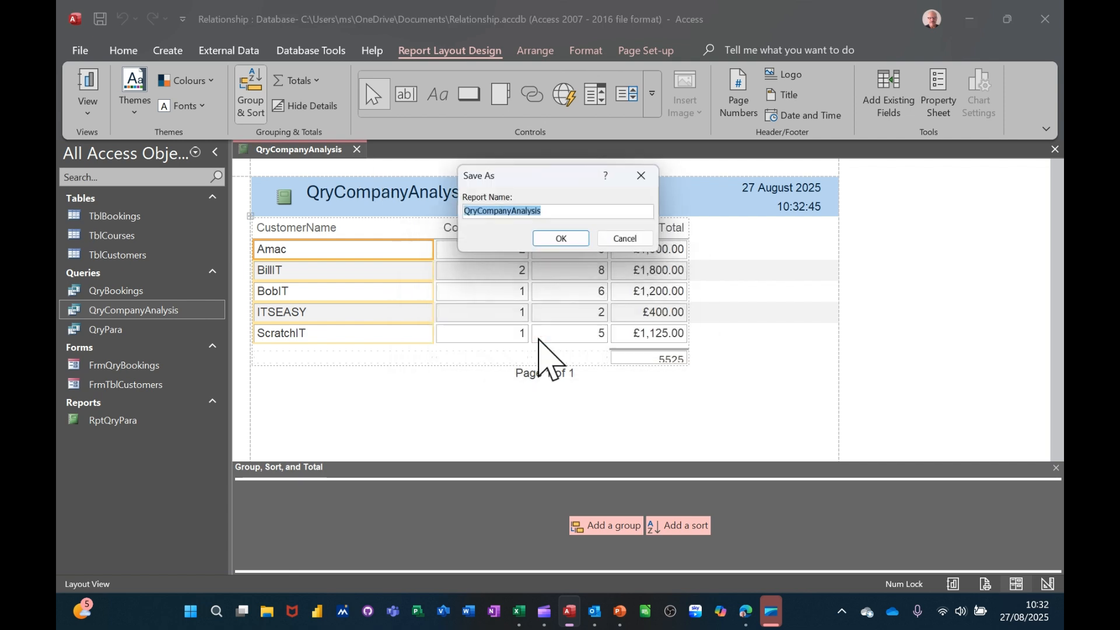
{"action": "left_click", "coordinate": [465, 212]}
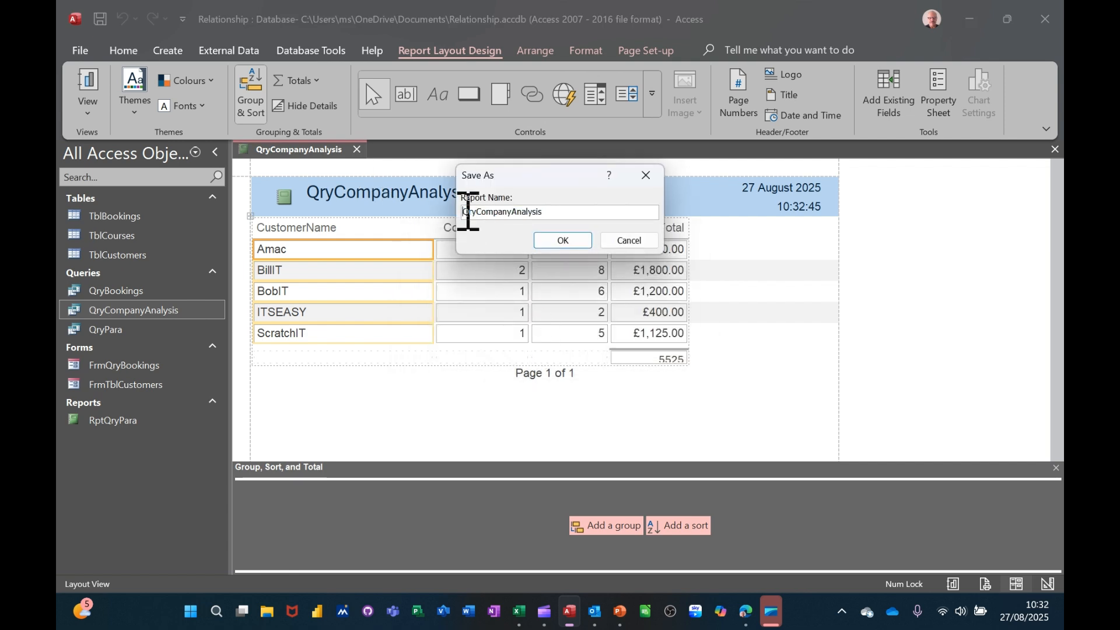
{"action": "type", "text": "Rpt"}
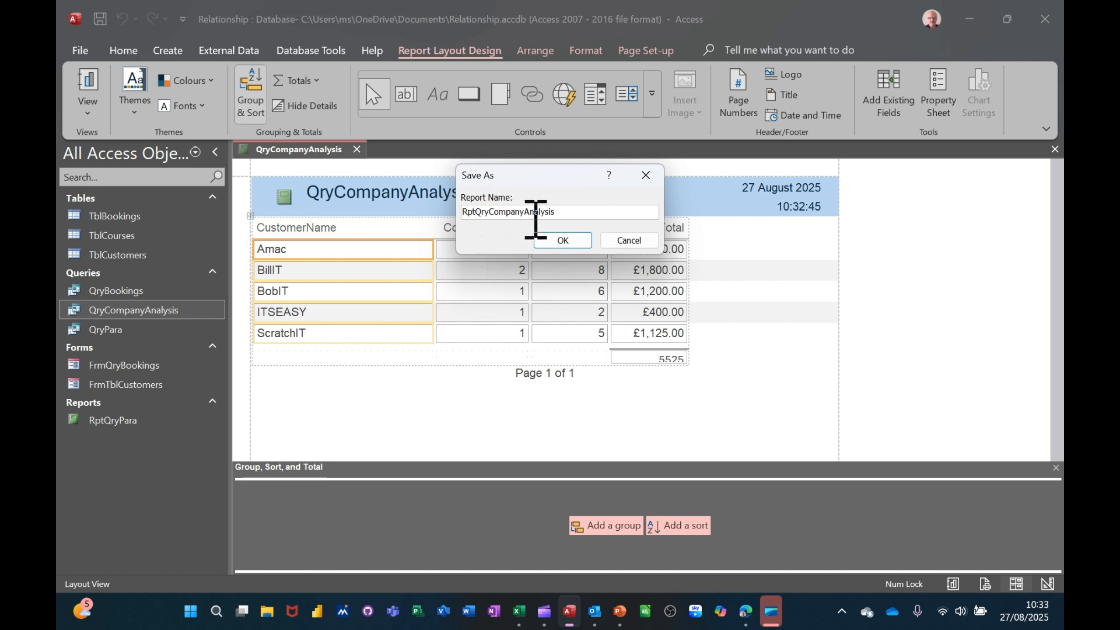
{"action": "left_click", "coordinate": [563, 241]}
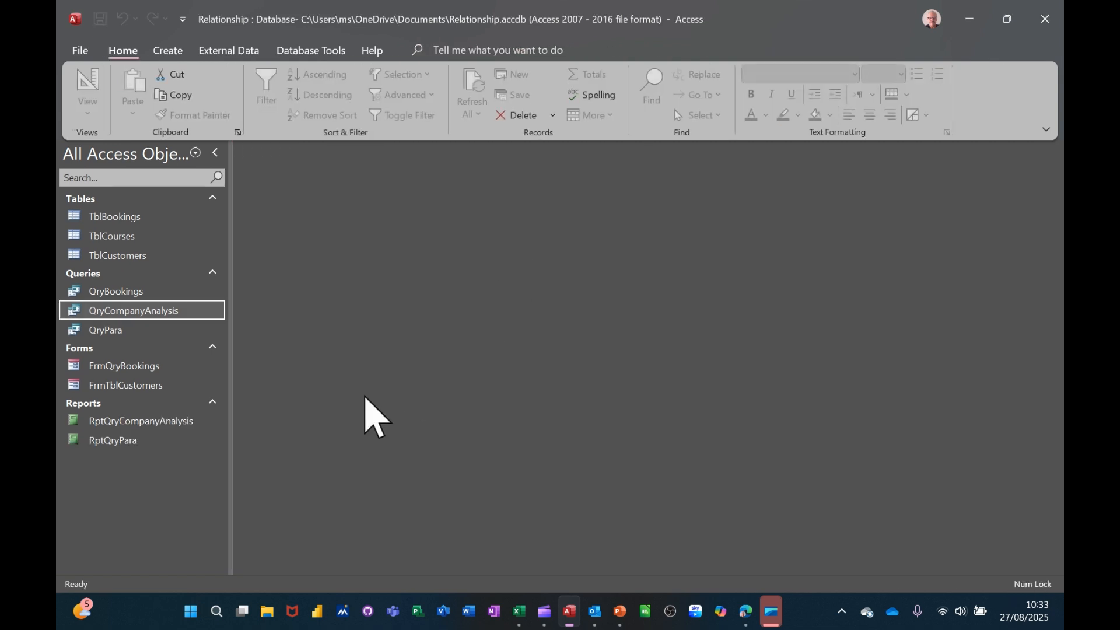
Open RptQryCompanyAnalysis in Design View, change its title to Company Analysis, and display the finished report.
{"action": "left_click", "coordinate": [140, 427]}
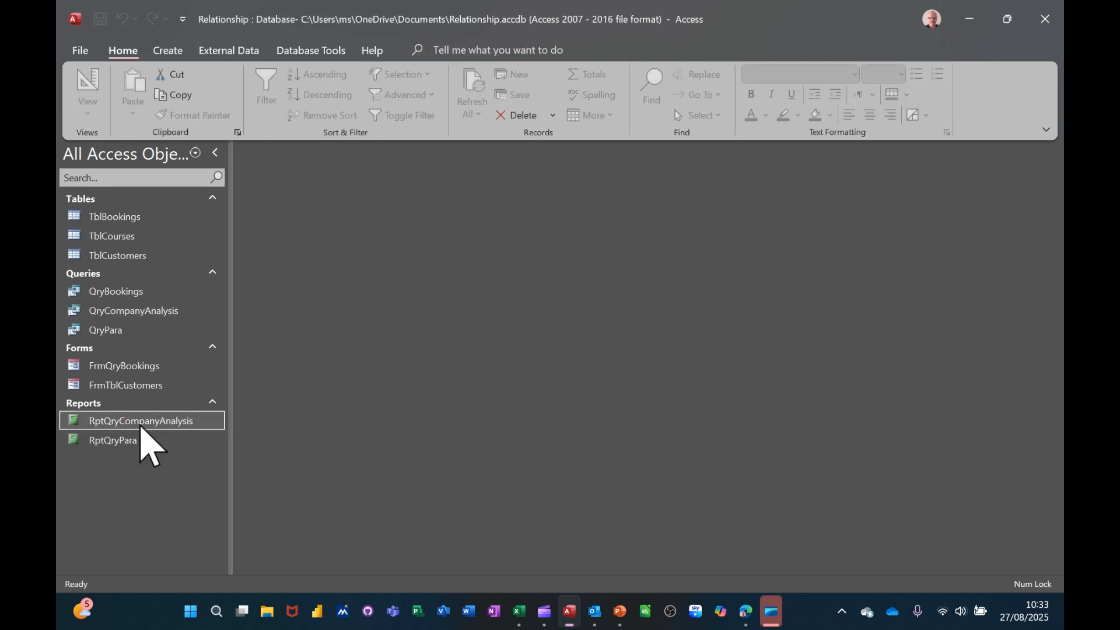
{"action": "right_click", "coordinate": [140, 427]}
{"action": "left_click", "coordinate": [166, 174]}
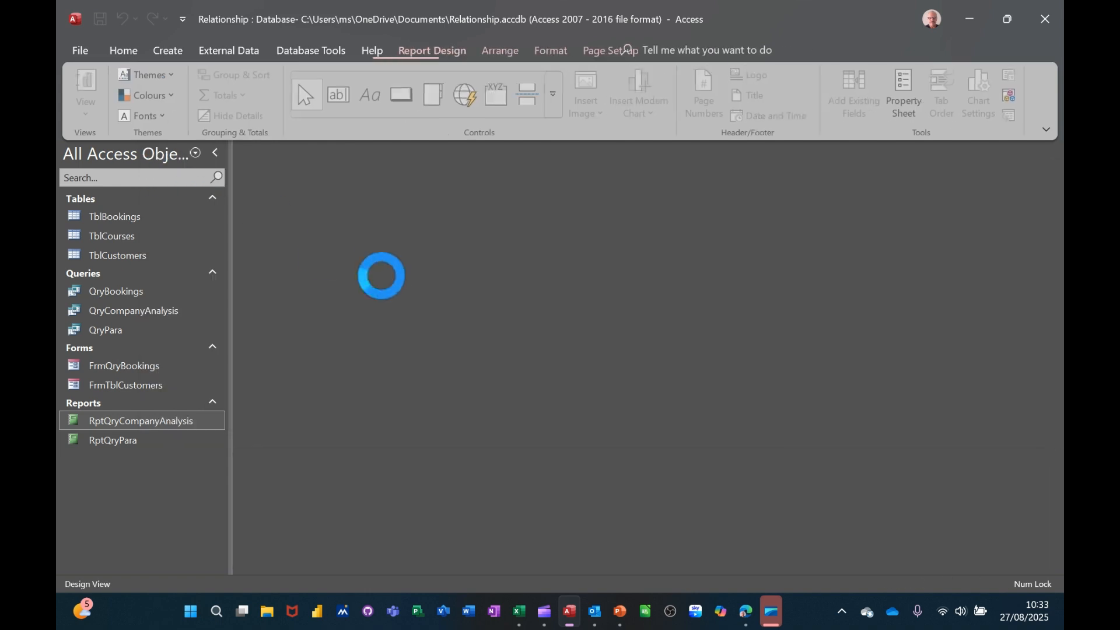
{"action": "left_click", "coordinate": [339, 206]}
{"action": "left_click", "coordinate": [338, 206]}
{"action": "key", "text": "BackSpace"}
{"action": "key", "text": "BackSpace"}
{"action": "key", "text": "BackSpace"}
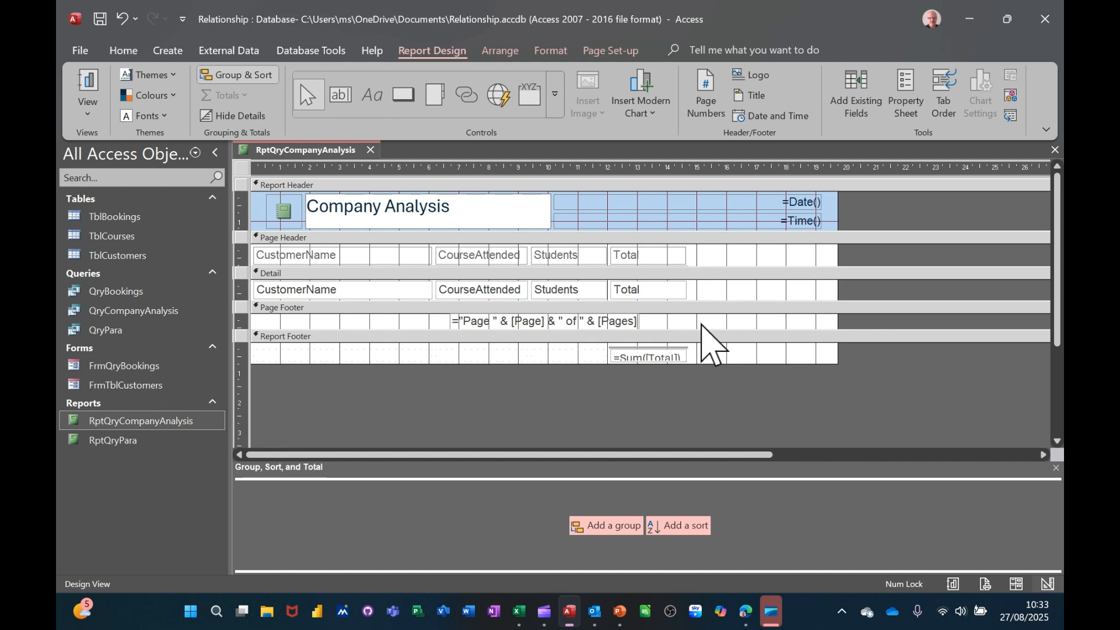
{"action": "left_click", "coordinate": [736, 357]}
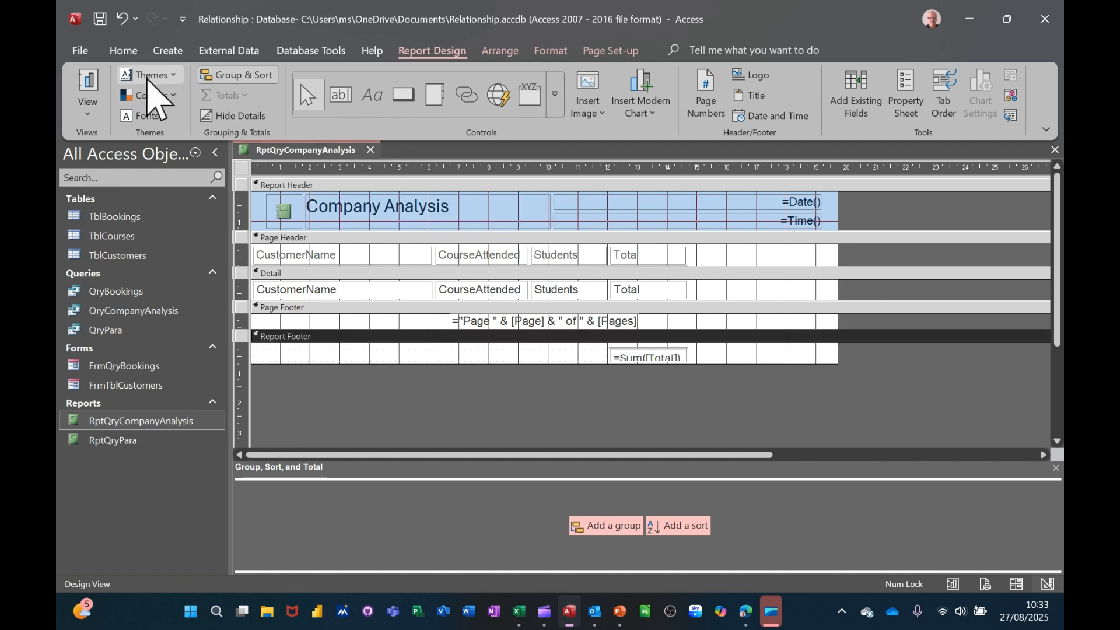
{"action": "left_click", "coordinate": [87, 93]}
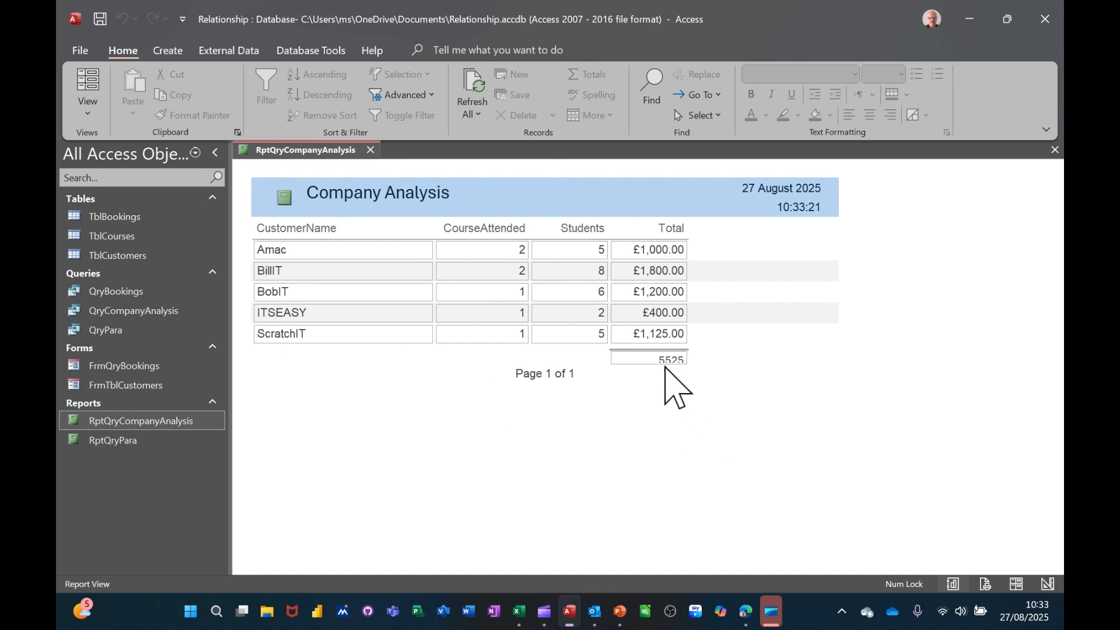
Make the =Sum([Total]) box in the report footer taller in the design and display the report.
{"action": "left_click", "coordinate": [88, 112]}
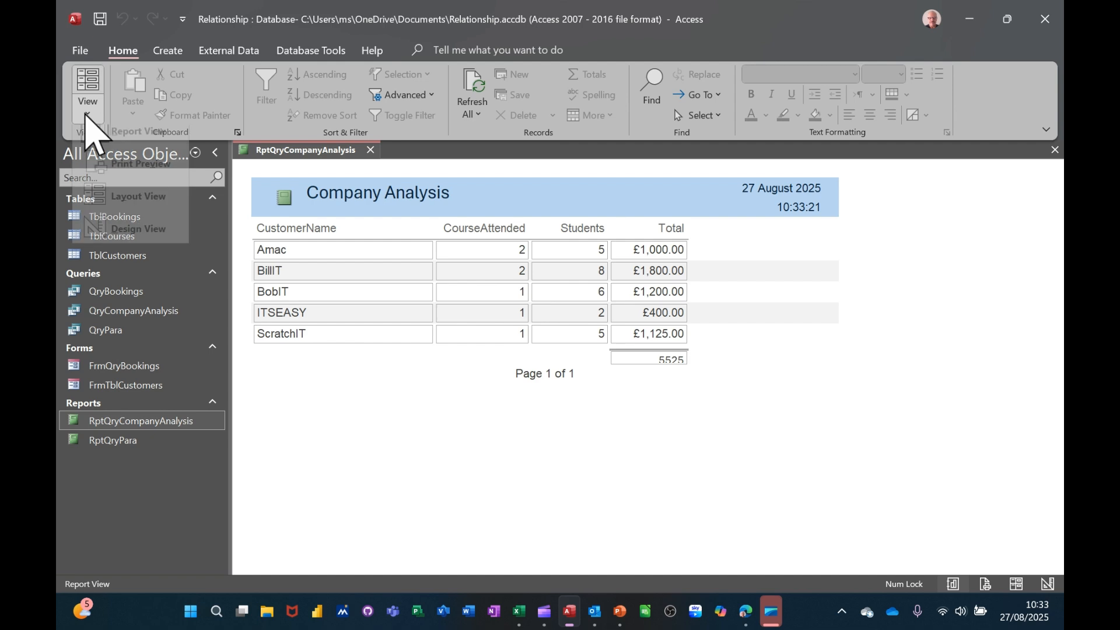
{"action": "left_click", "coordinate": [138, 241]}
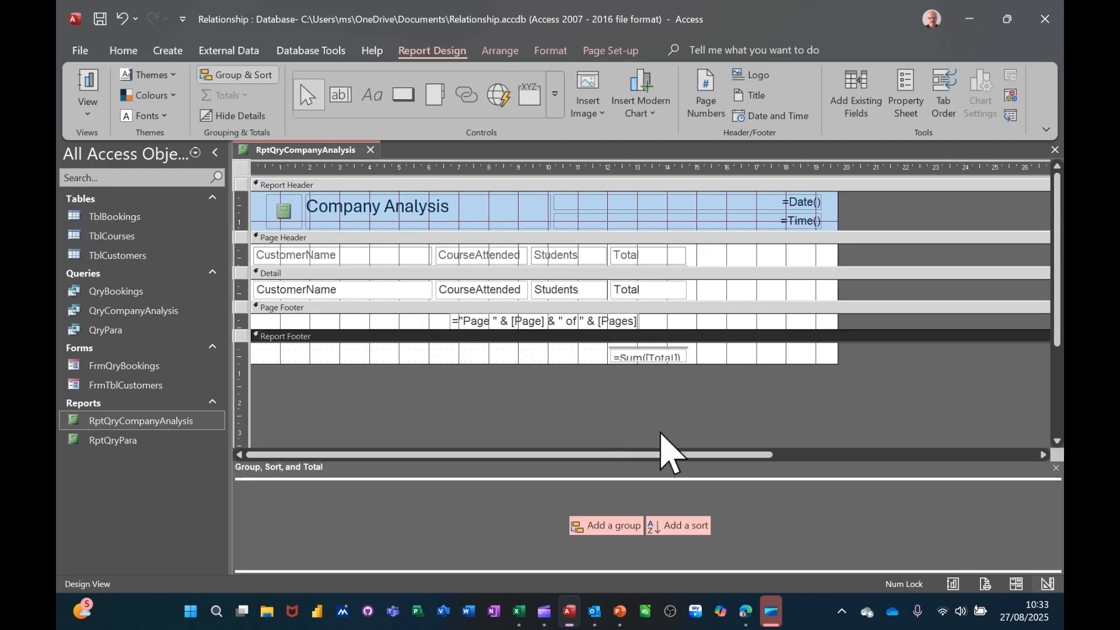
{"action": "left_click", "coordinate": [671, 357]}
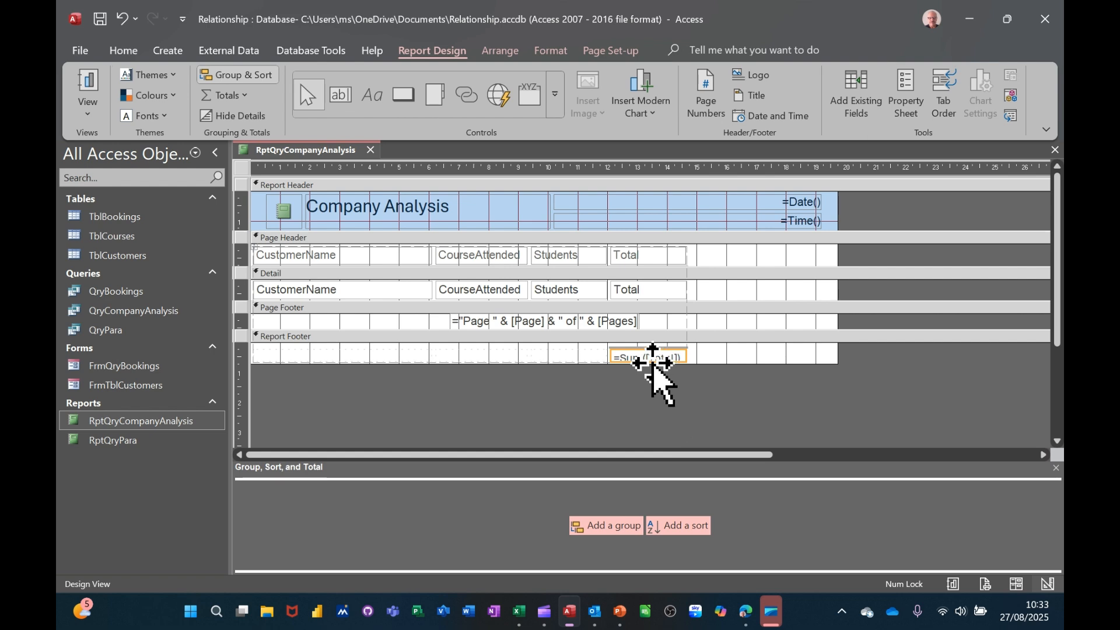
{"action": "left_click_drag", "start_coordinate": [648, 363], "coordinate": [647, 382]}
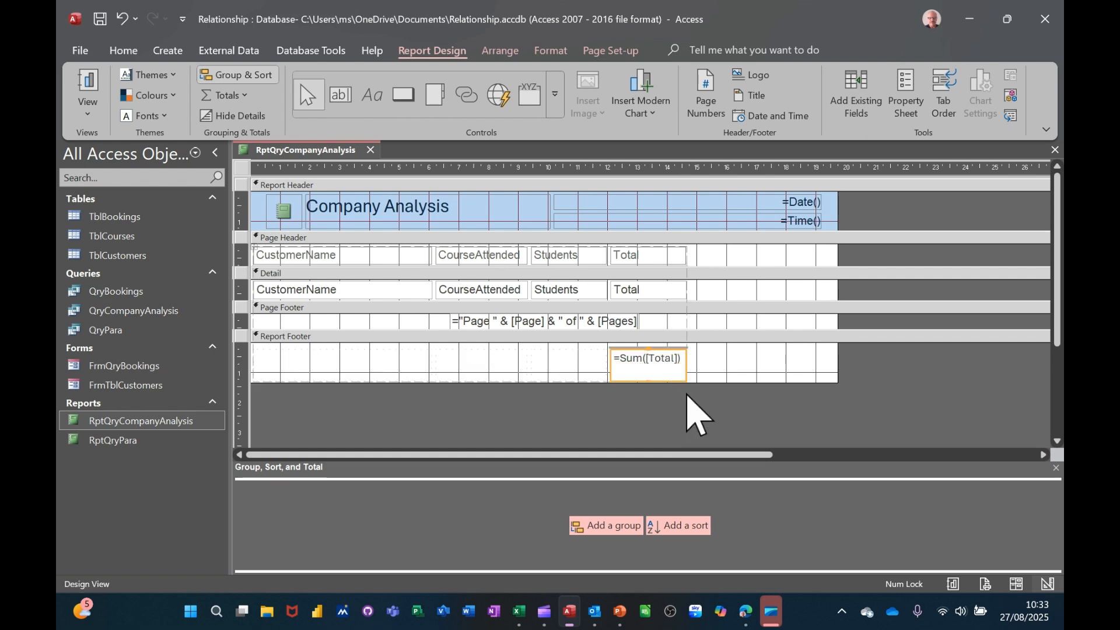
{"action": "left_click", "coordinate": [722, 376]}
{"action": "left_click", "coordinate": [89, 87]}
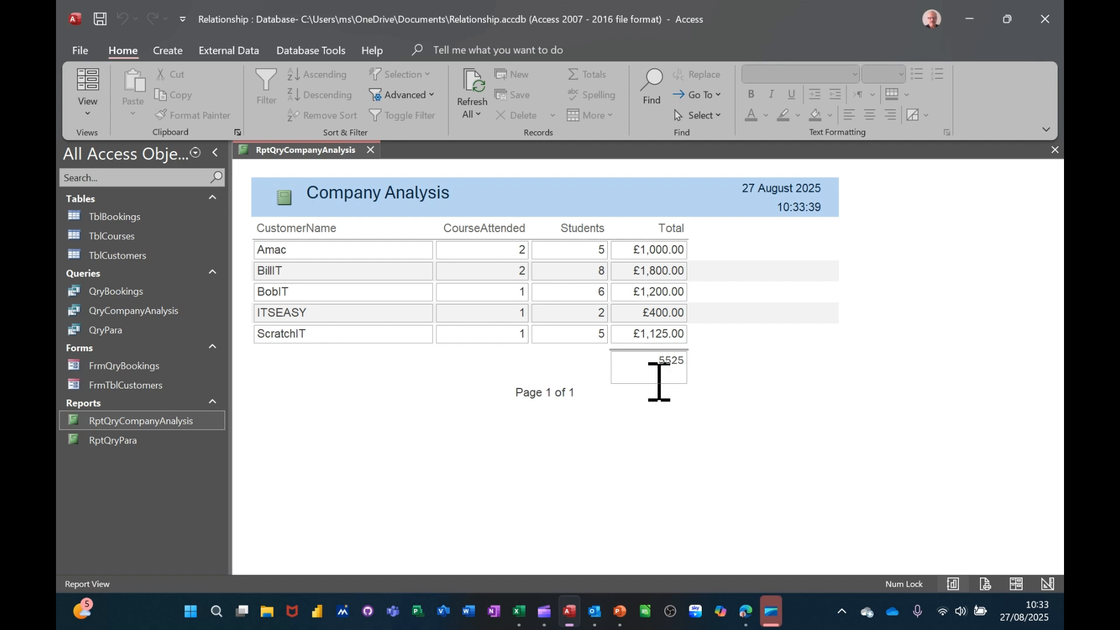
Set the format of the report footer's =Sum([Total]) box to Currency in the design and display the report.
{"action": "left_click", "coordinate": [88, 111]}
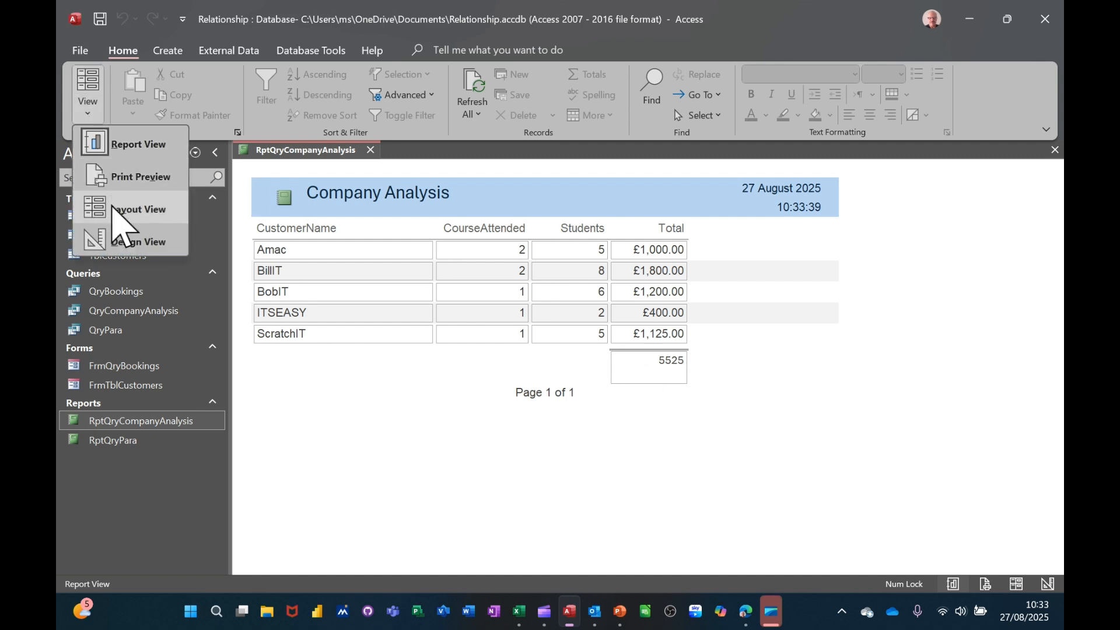
{"action": "left_click", "coordinate": [121, 245]}
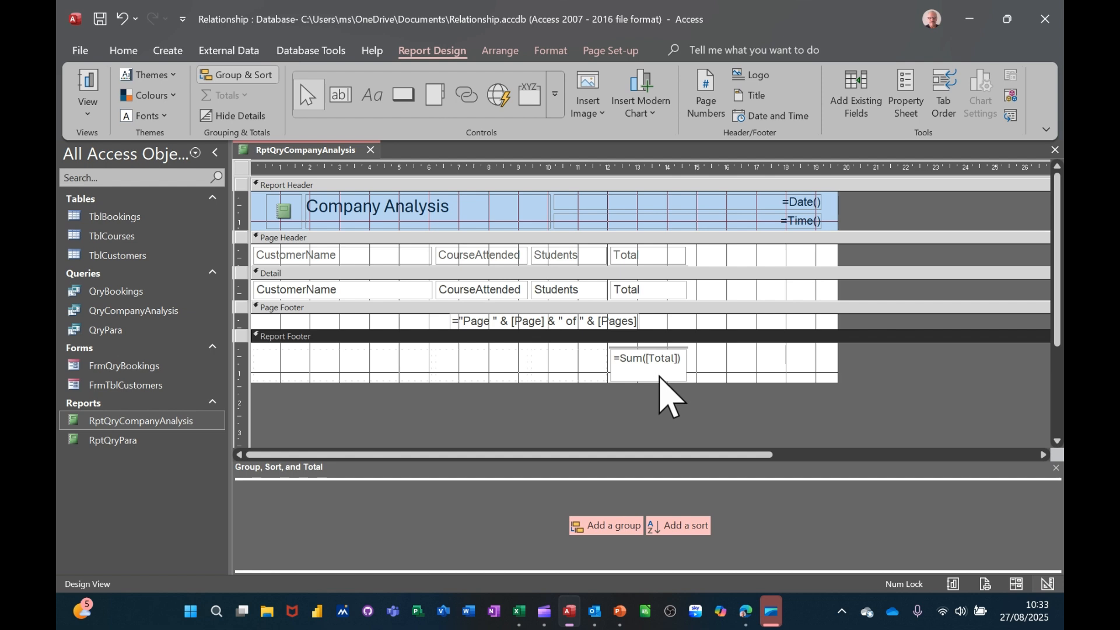
{"action": "left_click", "coordinate": [656, 374]}
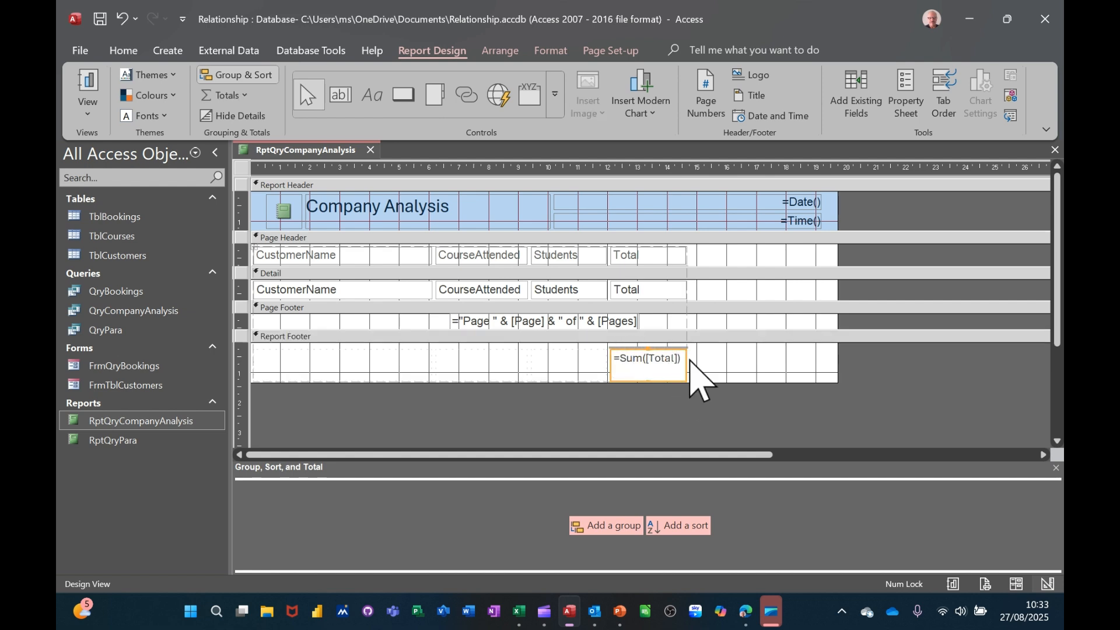
{"action": "left_click", "coordinate": [906, 89]}
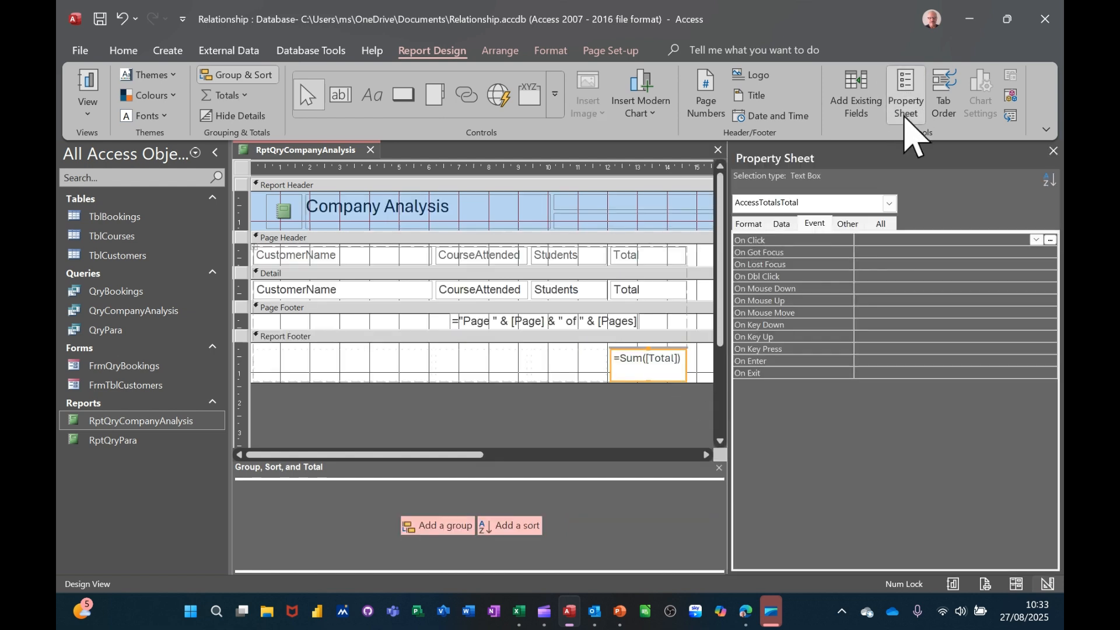
{"action": "left_click", "coordinate": [754, 224]}
{"action": "left_click", "coordinate": [907, 241]}
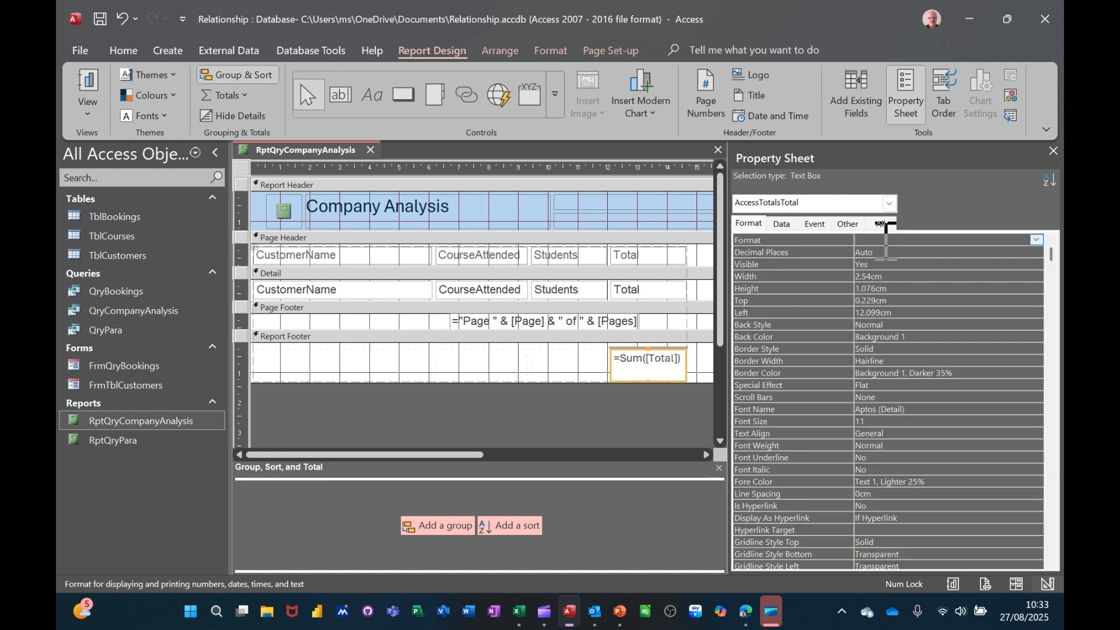
{"action": "type", "text": "cy"}
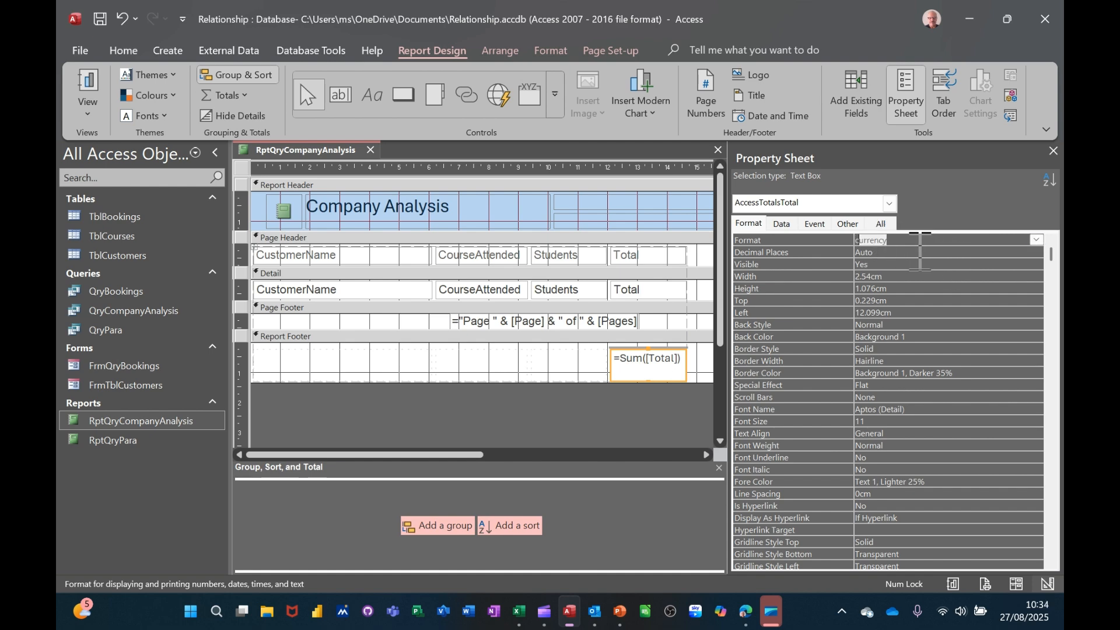
{"action": "left_click", "coordinate": [920, 252]}
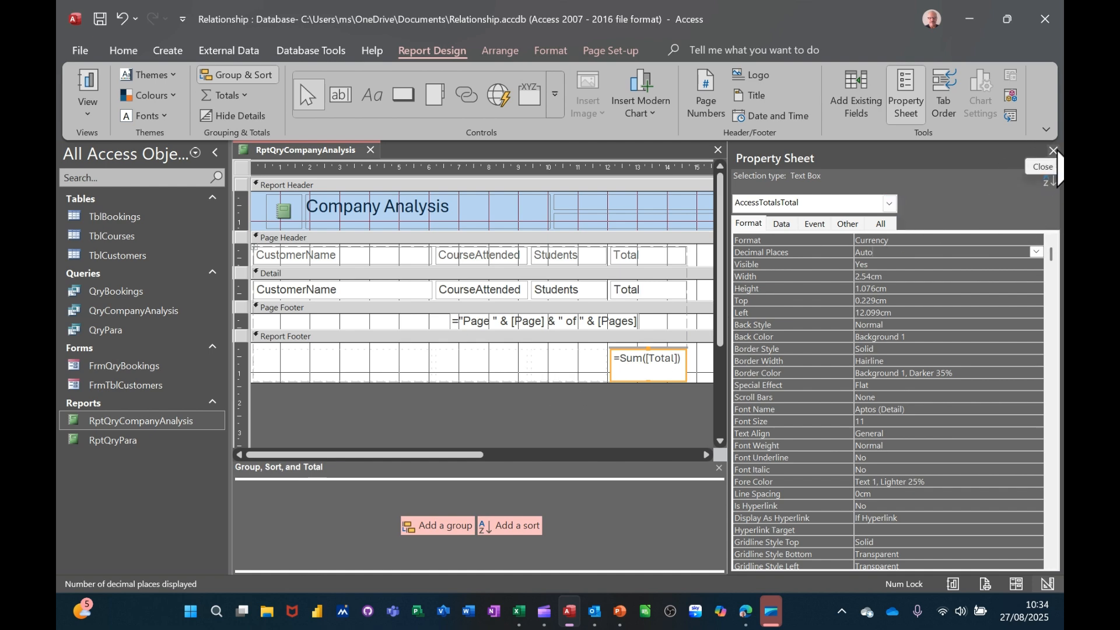
{"action": "left_click", "coordinate": [1053, 150]}
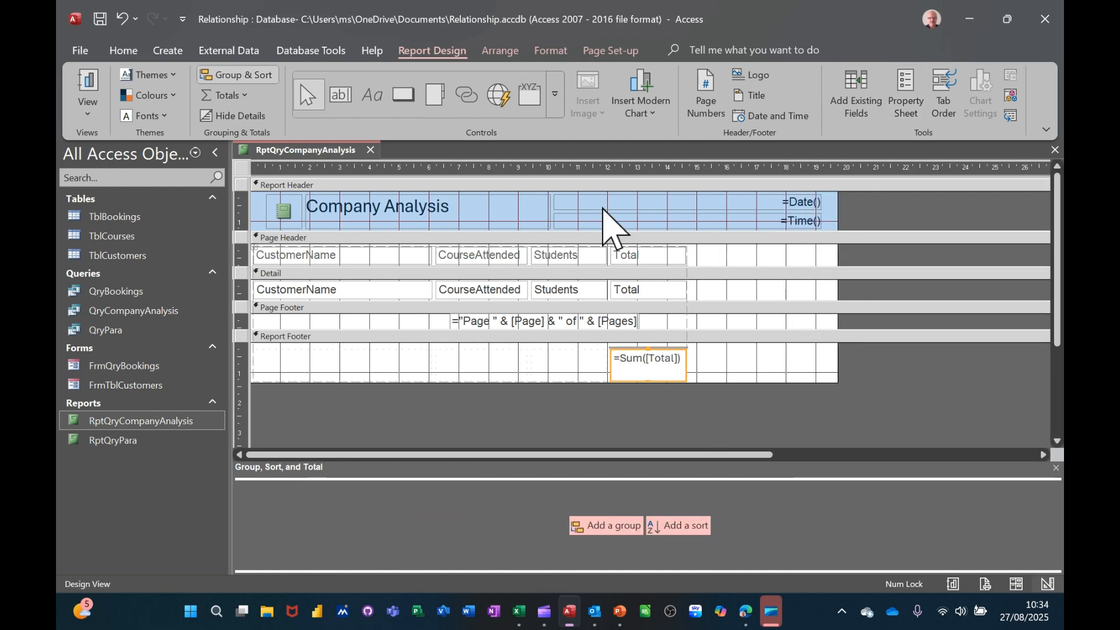
{"action": "left_click", "coordinate": [96, 83]}
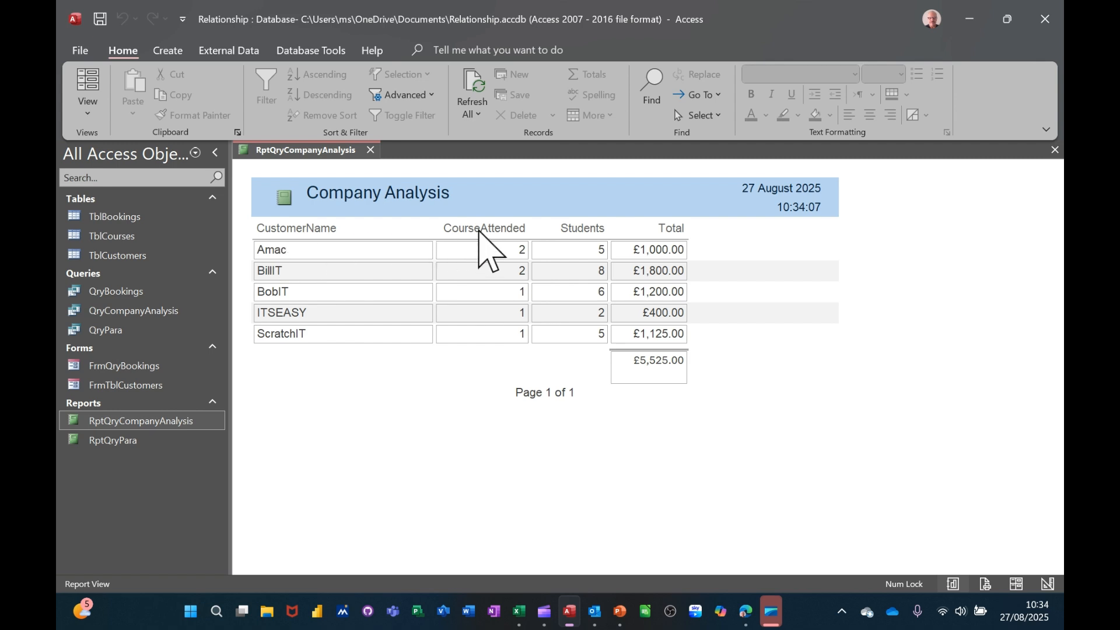
Change the page header labels to Customer Name and Course Attended in the design, then display, save and close the report.
{"action": "left_click", "coordinate": [89, 111]}
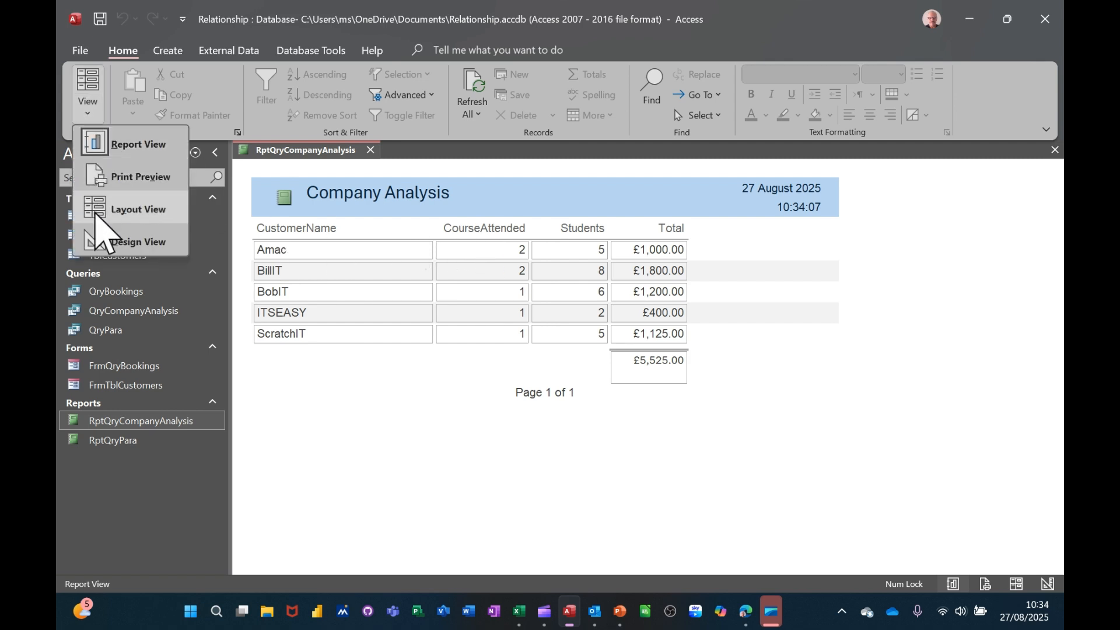
{"action": "left_click", "coordinate": [108, 241]}
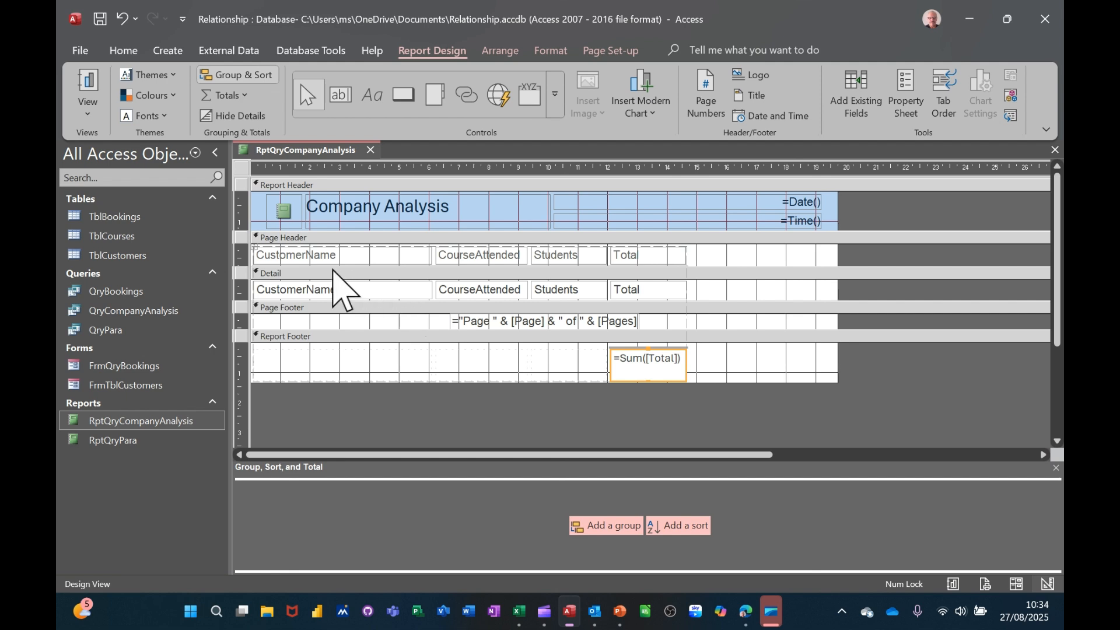
{"action": "left_click", "coordinate": [311, 258]}
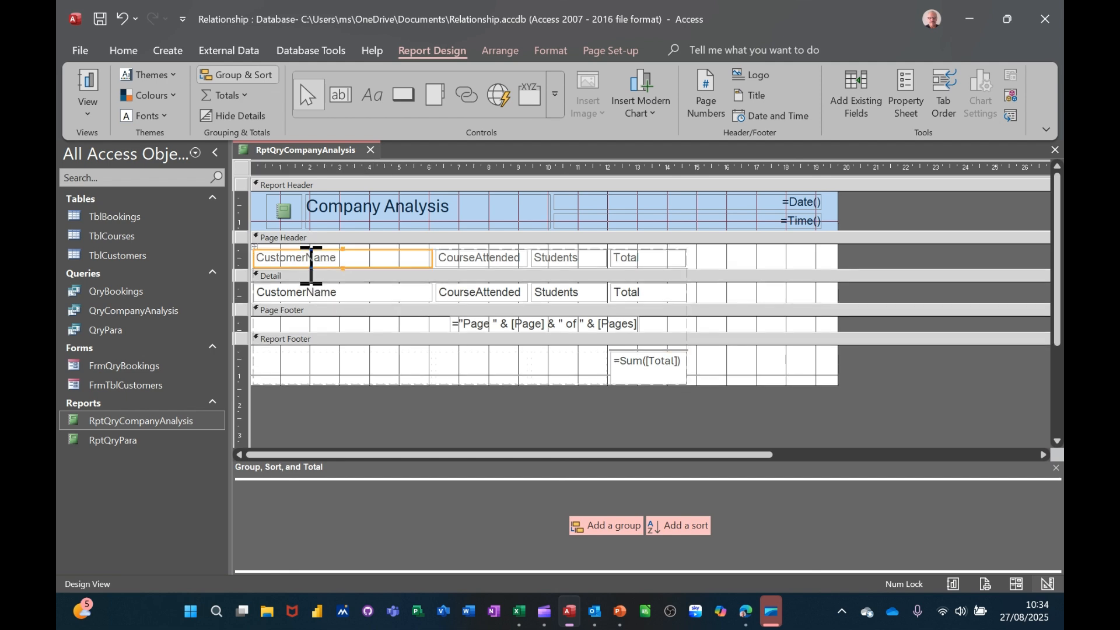
{"action": "left_click", "coordinate": [308, 263]}
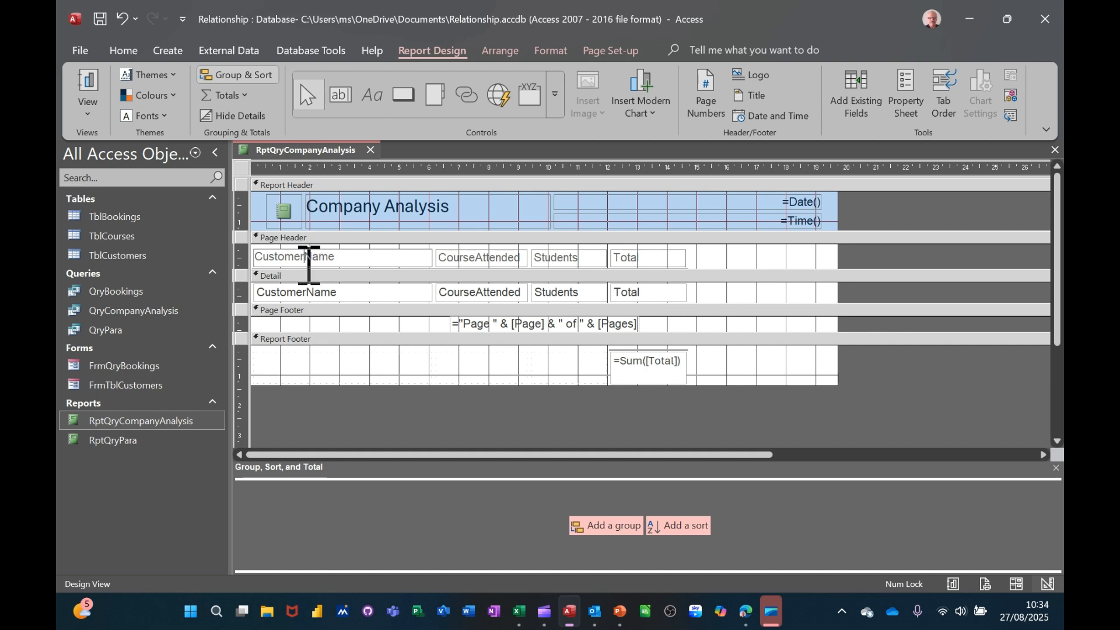
{"action": "left_click", "coordinate": [480, 259]}
{"action": "left_click", "coordinate": [479, 263]}
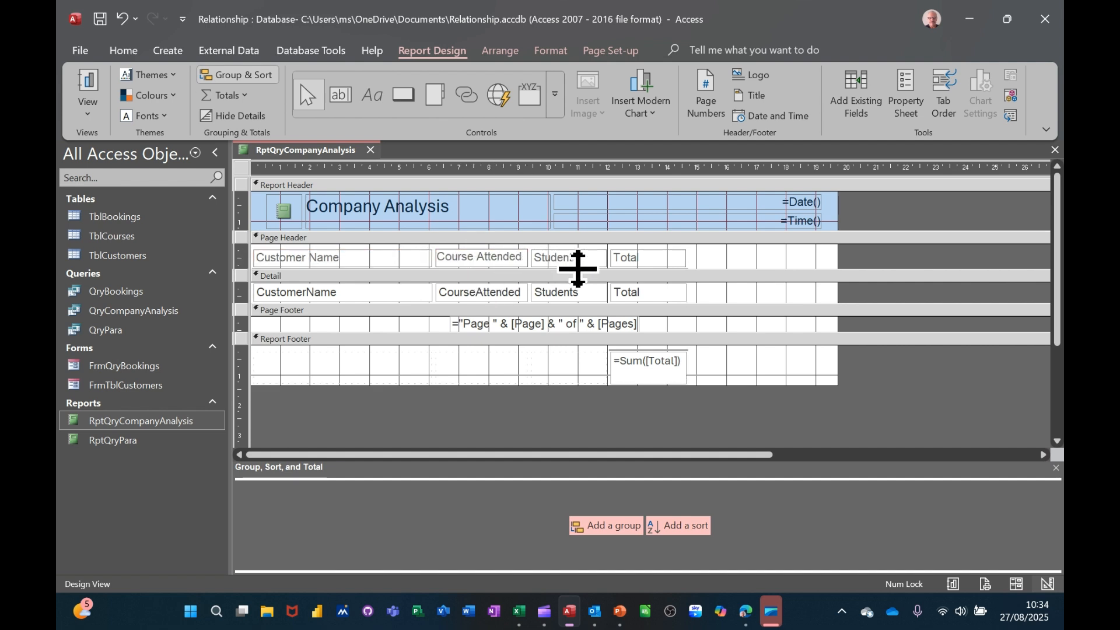
{"action": "left_click", "coordinate": [748, 297]}
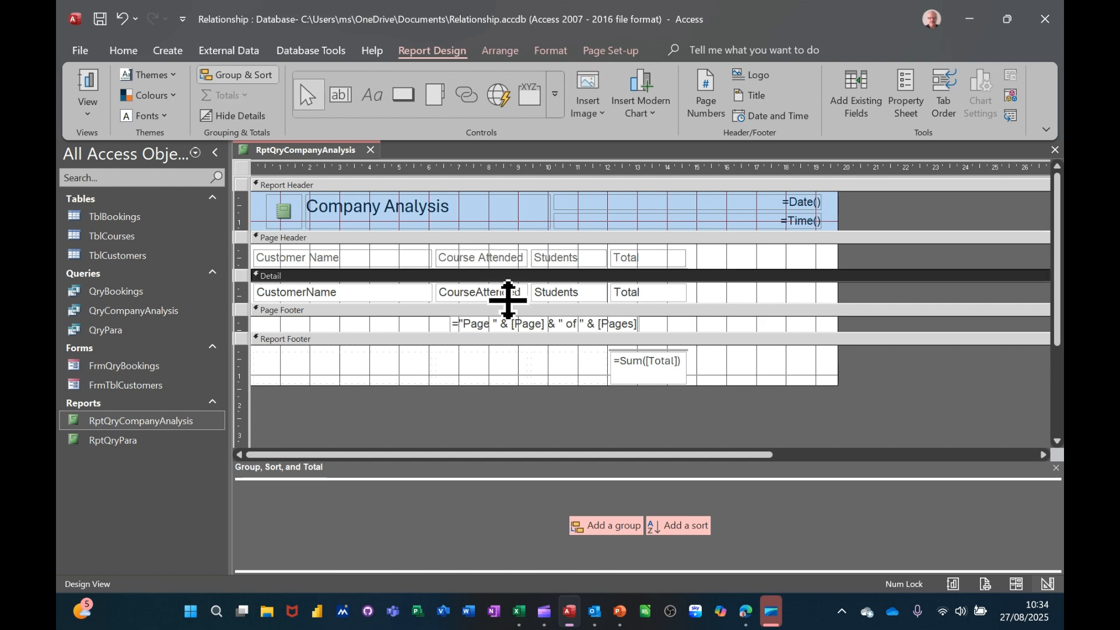
{"action": "left_click", "coordinate": [87, 87]}
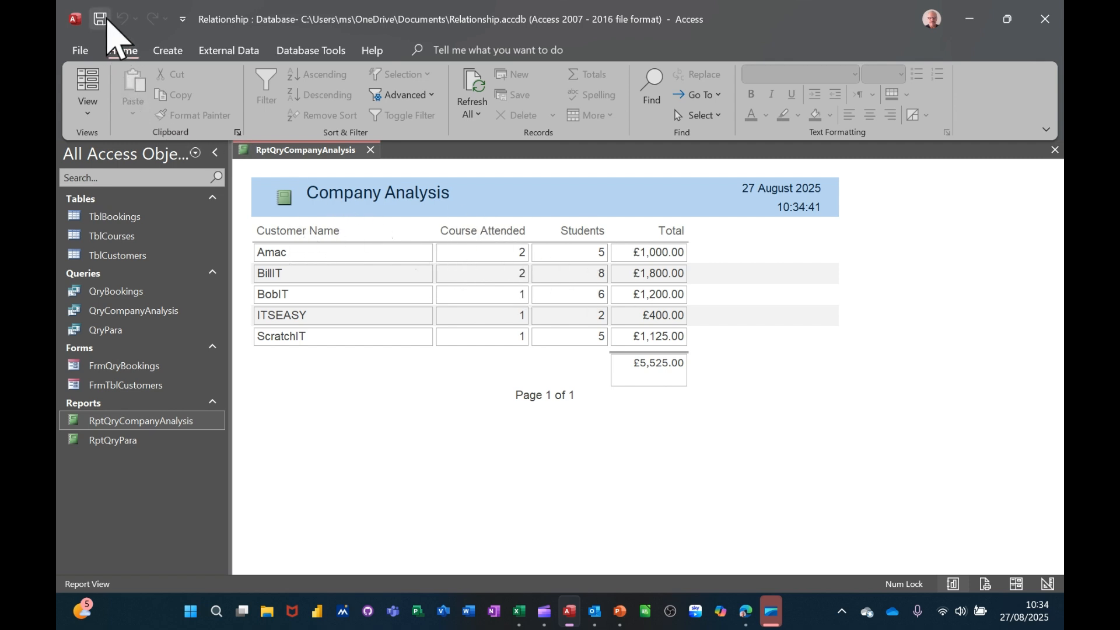
{"action": "left_click", "coordinate": [369, 150]}
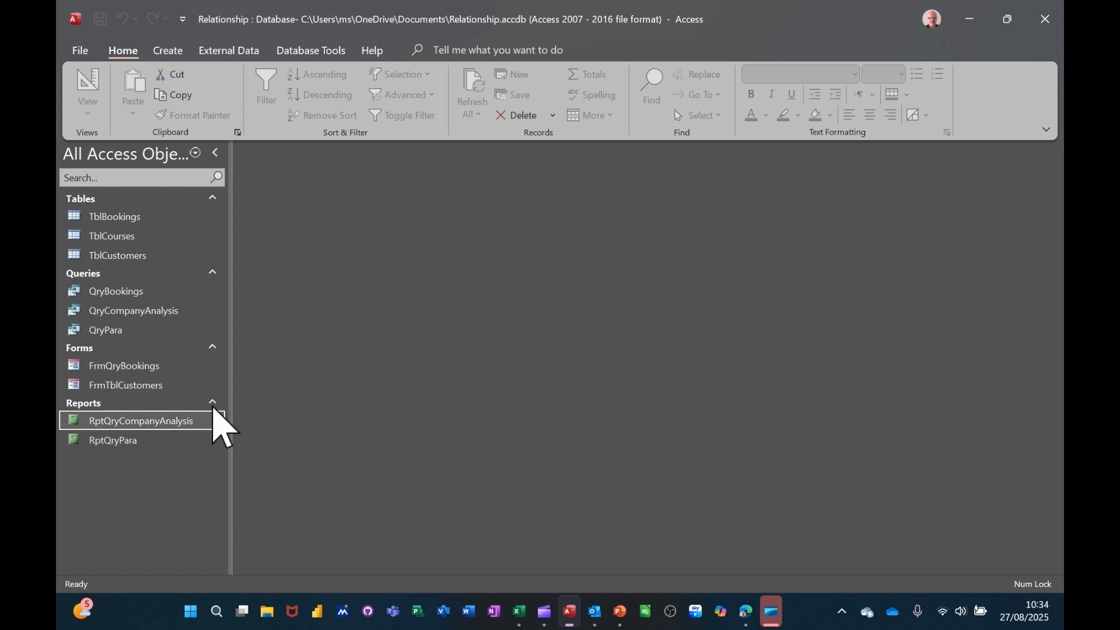